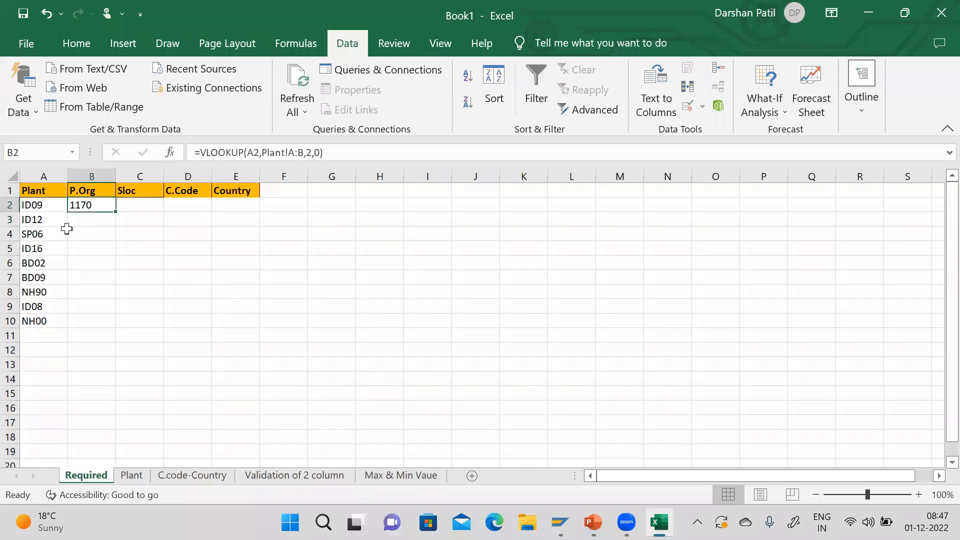
# Clear the P.Org formula in B2 of the Required sheet and move the Plant sheet in front of the Required sheet
pyautogui.press('Delete')
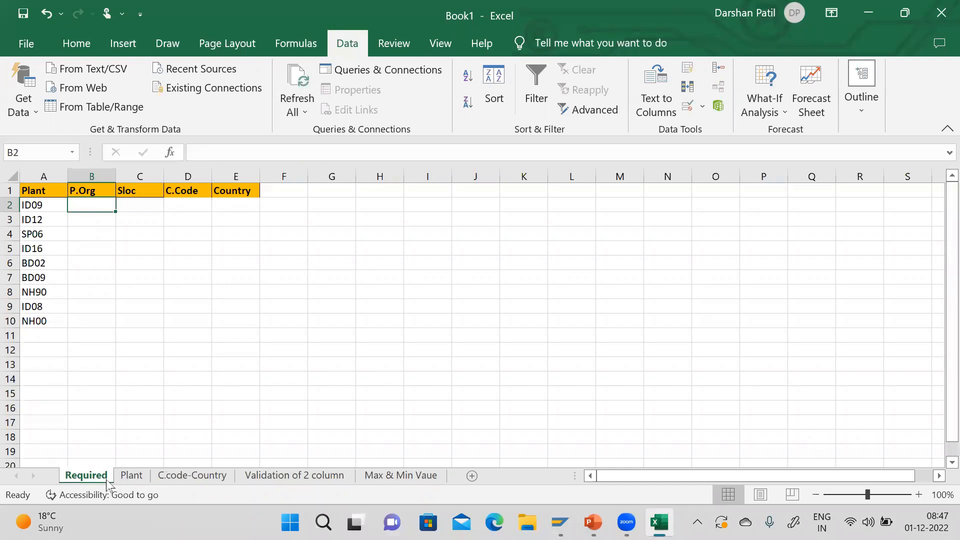
pyautogui.moveTo(133, 478); pyautogui.dragTo(83, 480)
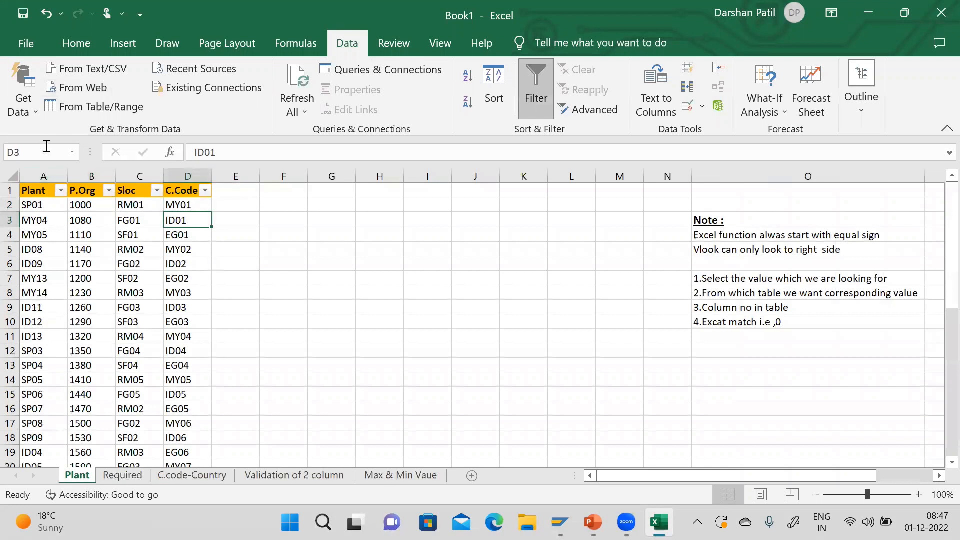
# Review the Plant sheet's Plant and C.Code columns, and the plant codes in A2:A10 of the Required sheet
pyautogui.click(42, 172)
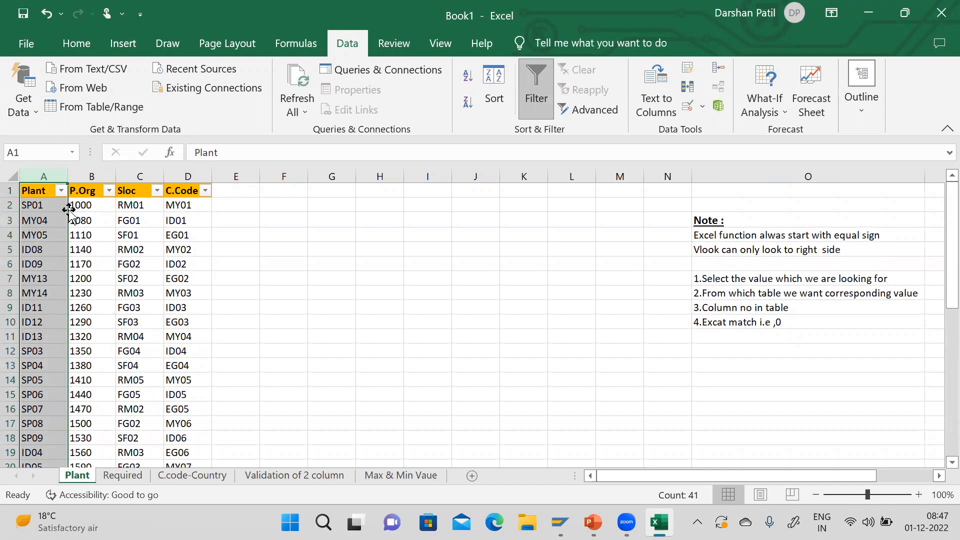
pyautogui.click(191, 210)
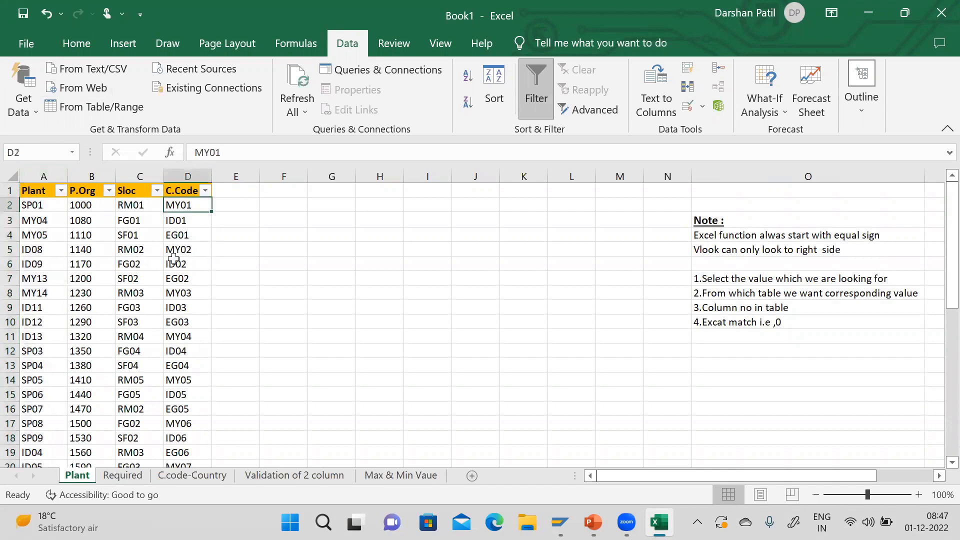
pyautogui.click(122, 476)
pyautogui.moveTo(55, 205); pyautogui.dragTo(52, 325)
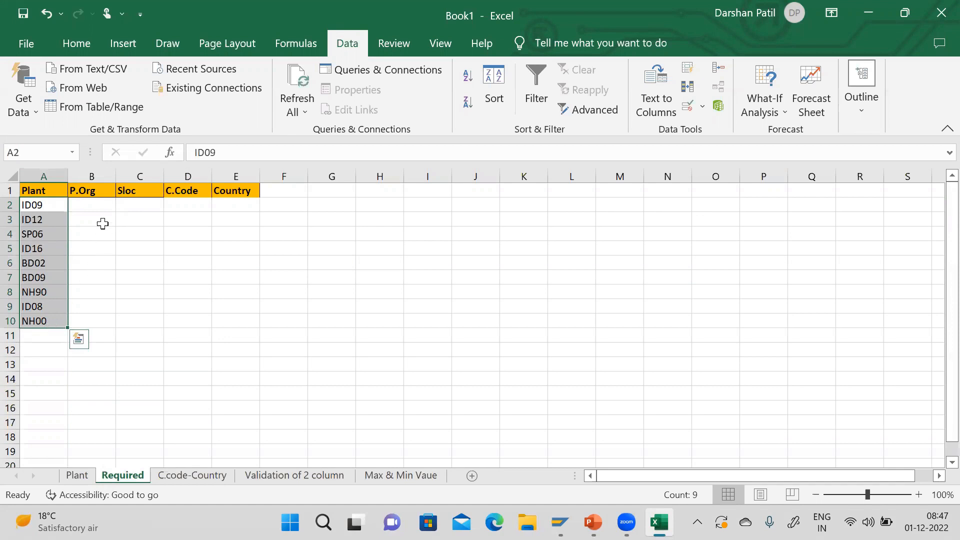
# Begin a VLOOKUP formula in B2 under P.Org on the Required sheet, with A2 as the lookup value
pyautogui.click(103, 206)
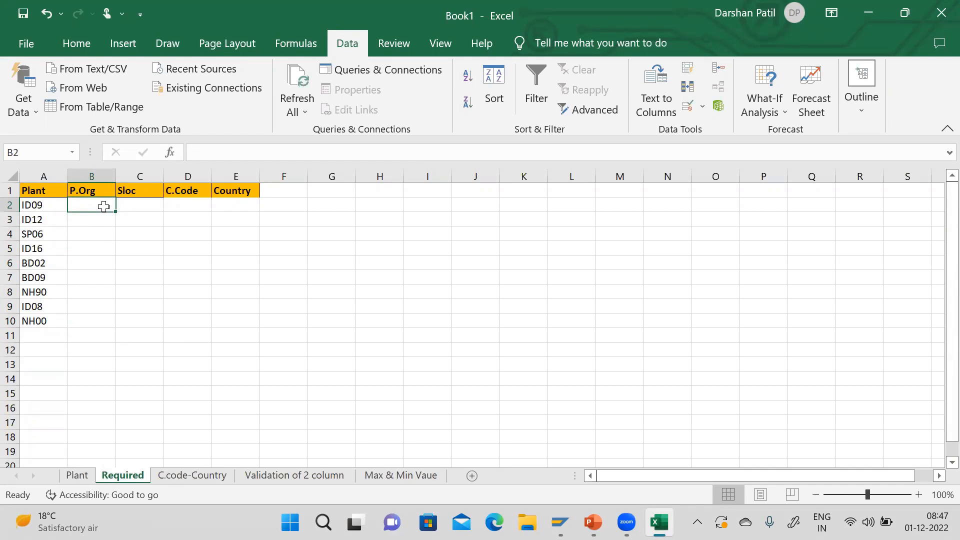
pyautogui.write('=')
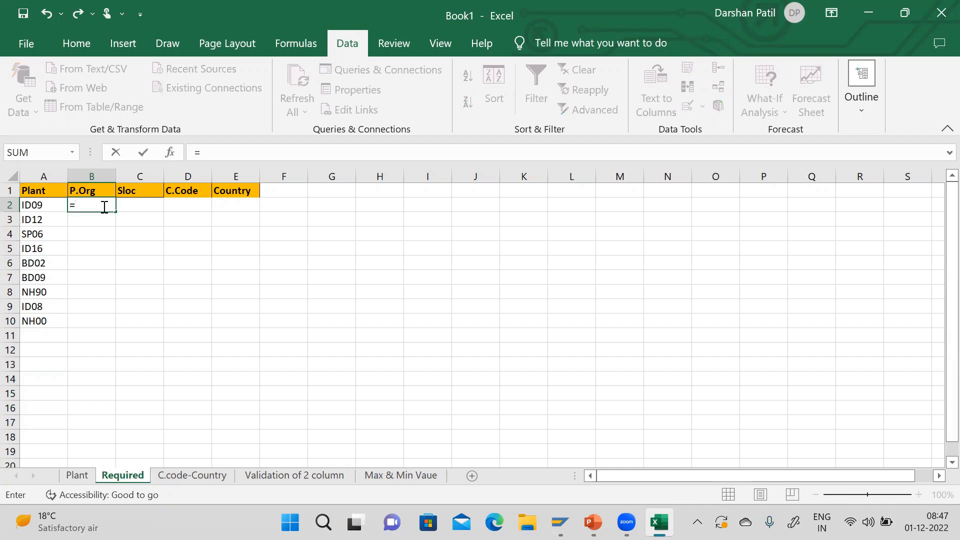
pyautogui.write('vlook')
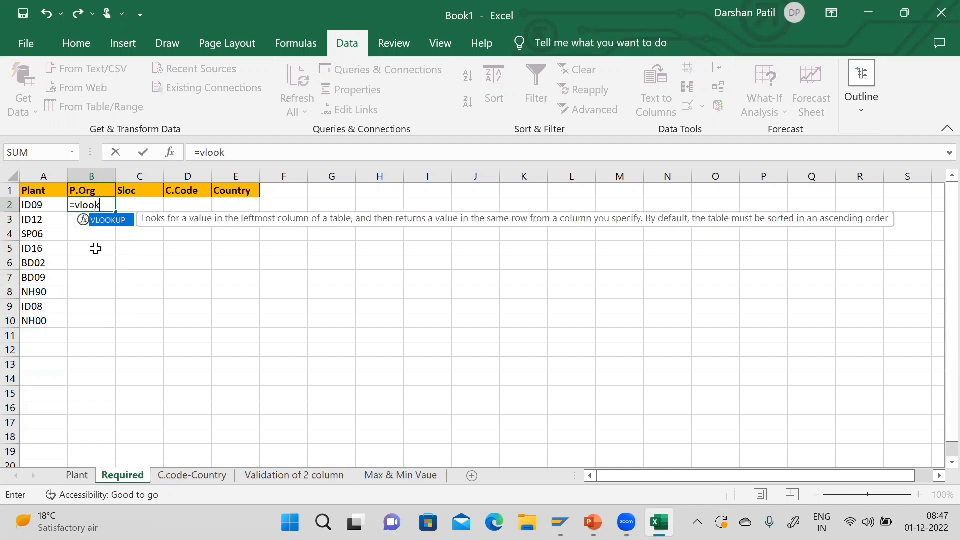
pyautogui.write('up')
pyautogui.doubleClick(111, 221)
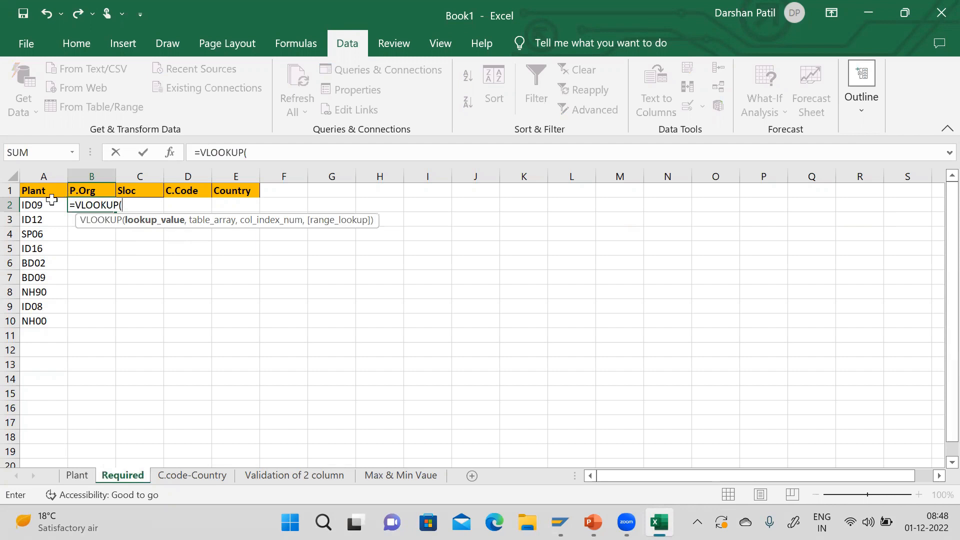
pyautogui.click(51, 205)
pyautogui.write(',')
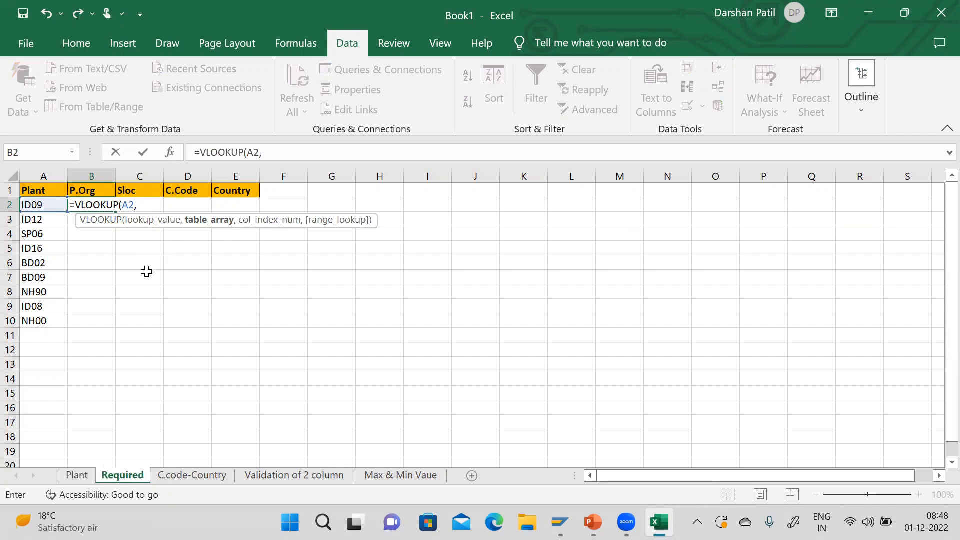
# Complete the P.Org VLOOKUP with columns A:B of the Plant sheet as table, column index 2 and exact match 0
pyautogui.click(85, 476)
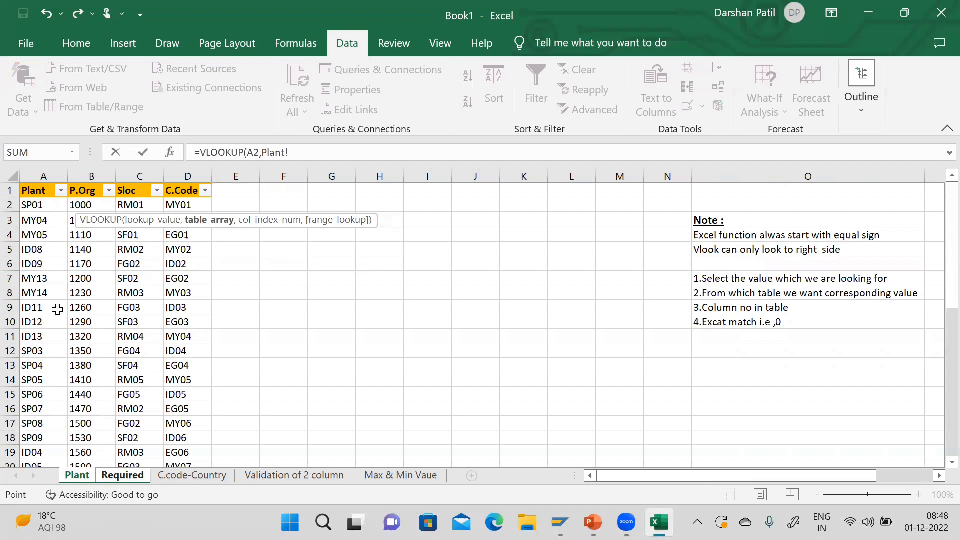
pyautogui.click(123, 475)
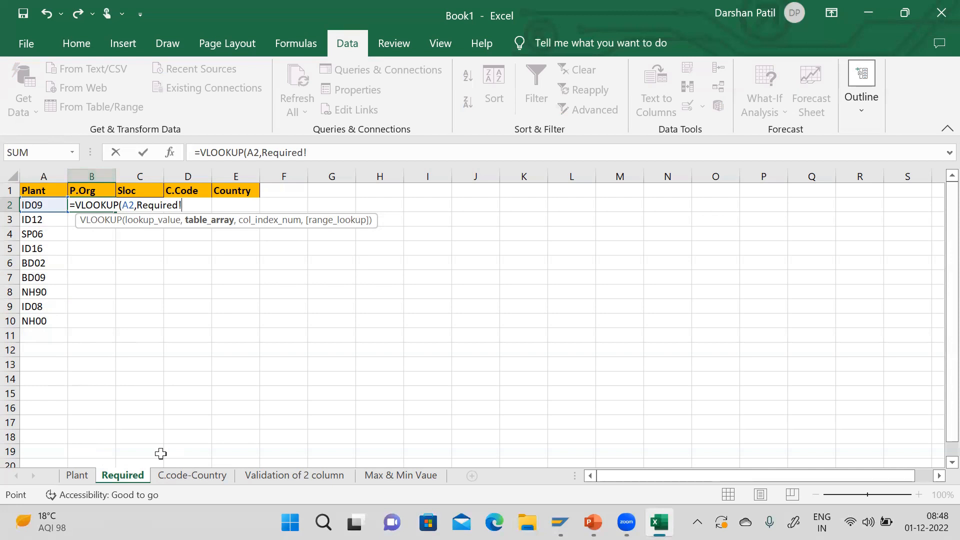
pyautogui.click(78, 475)
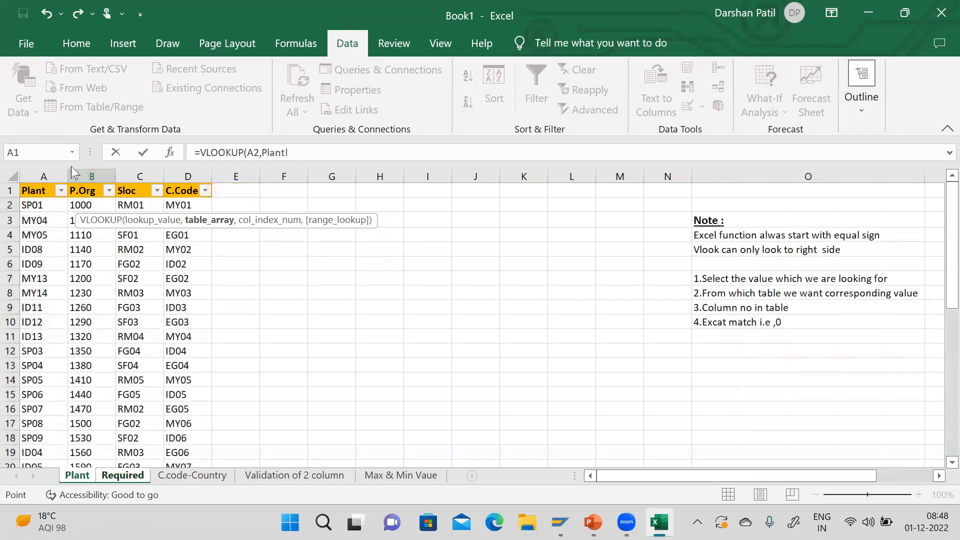
pyautogui.moveTo(44, 177); pyautogui.dragTo(88, 178)
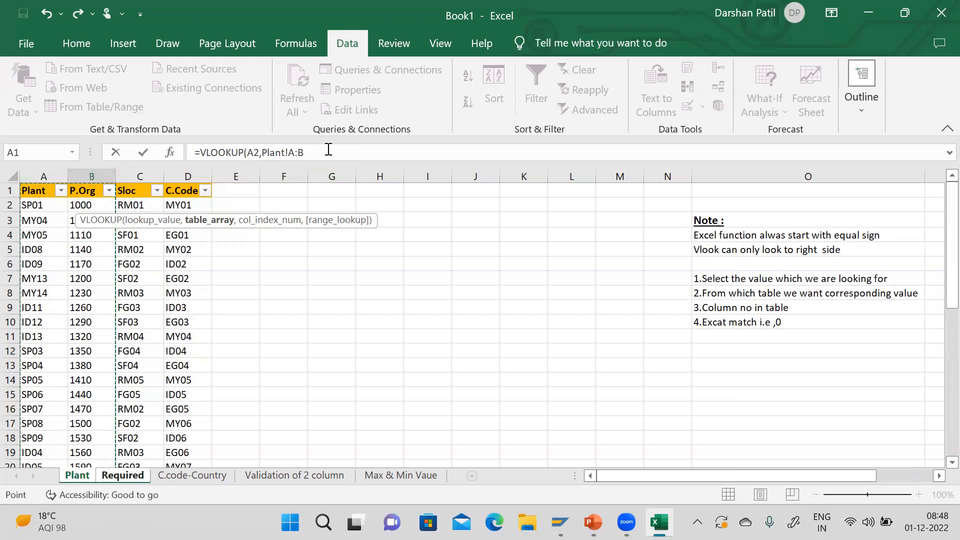
pyautogui.write(',2')
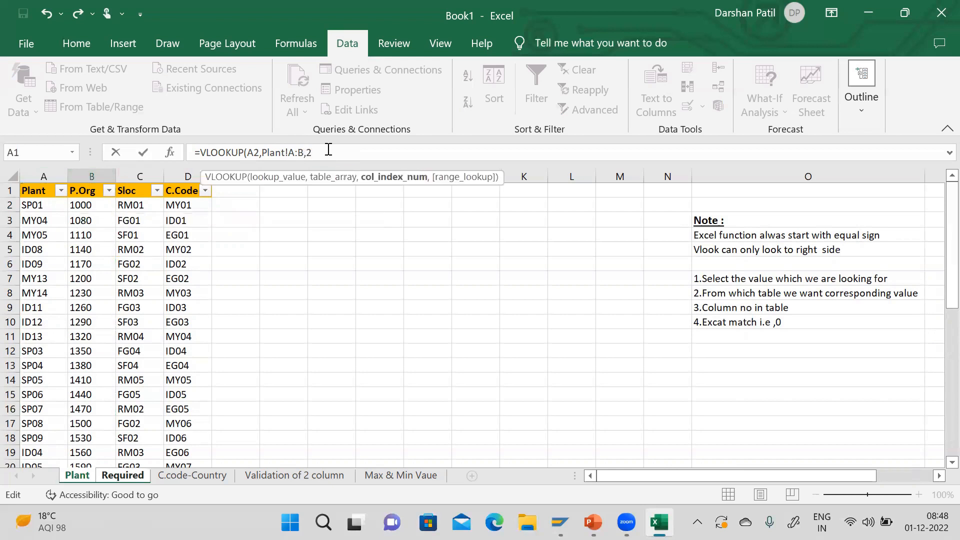
pyautogui.write(',')
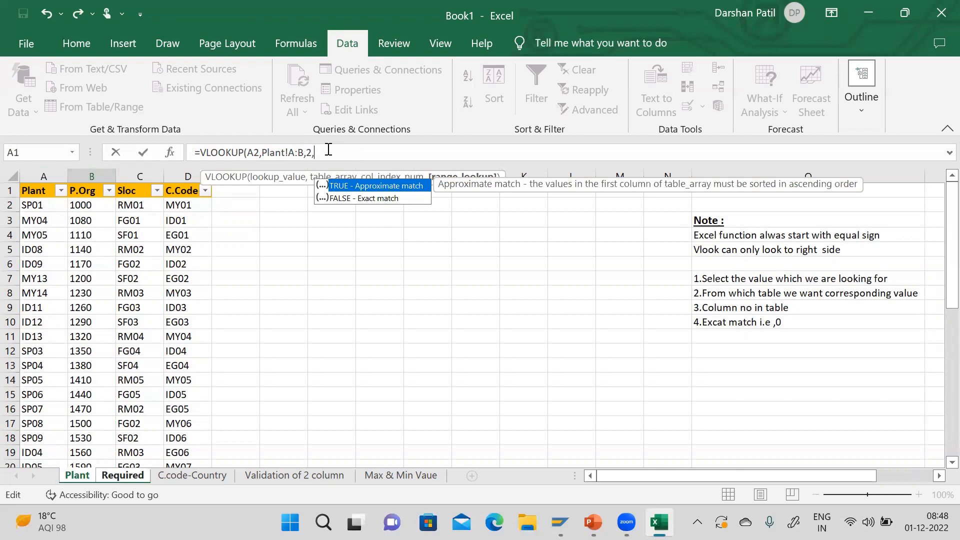
pyautogui.write('0')
pyautogui.press('Return')
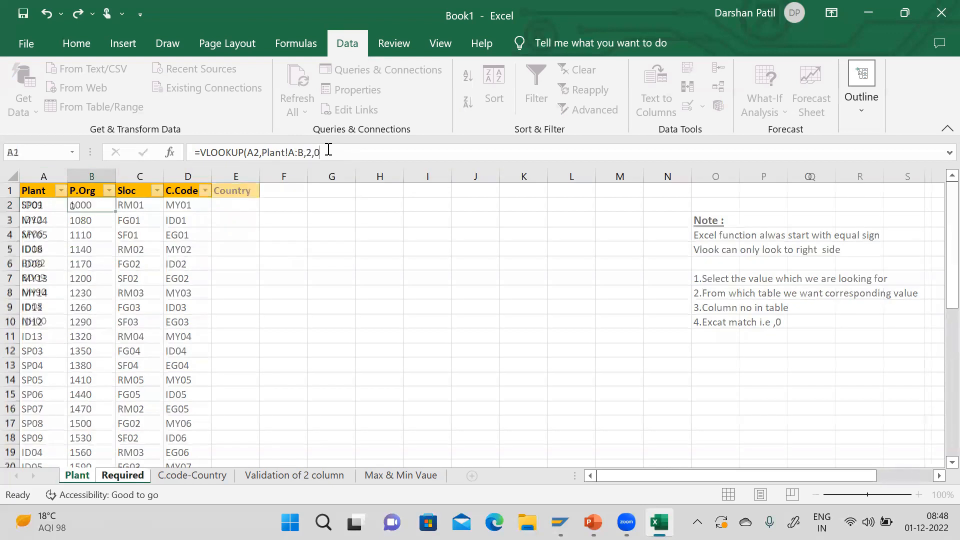
# Fill the P.Org formula from B2 down to B10
pyautogui.click(118, 202)
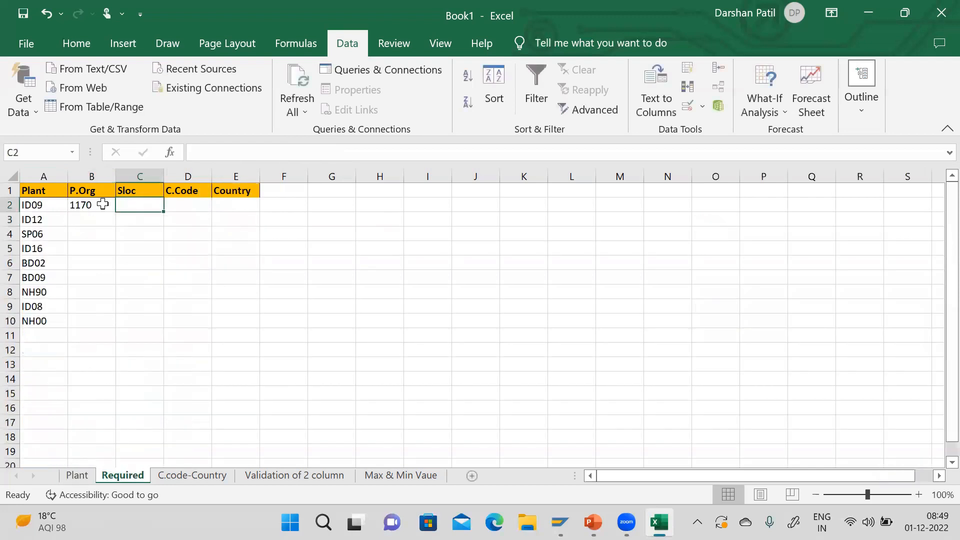
pyautogui.click(101, 204)
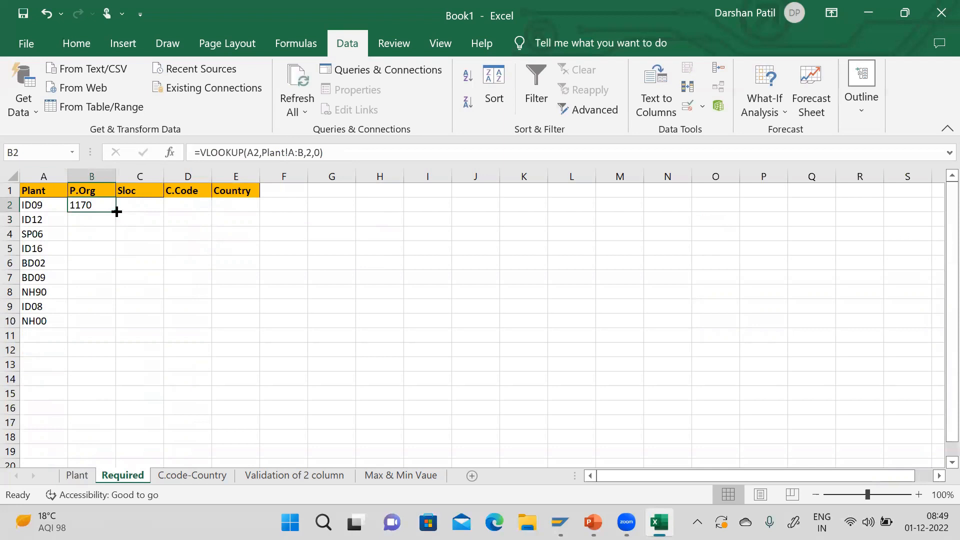
pyautogui.doubleClick(116, 212)
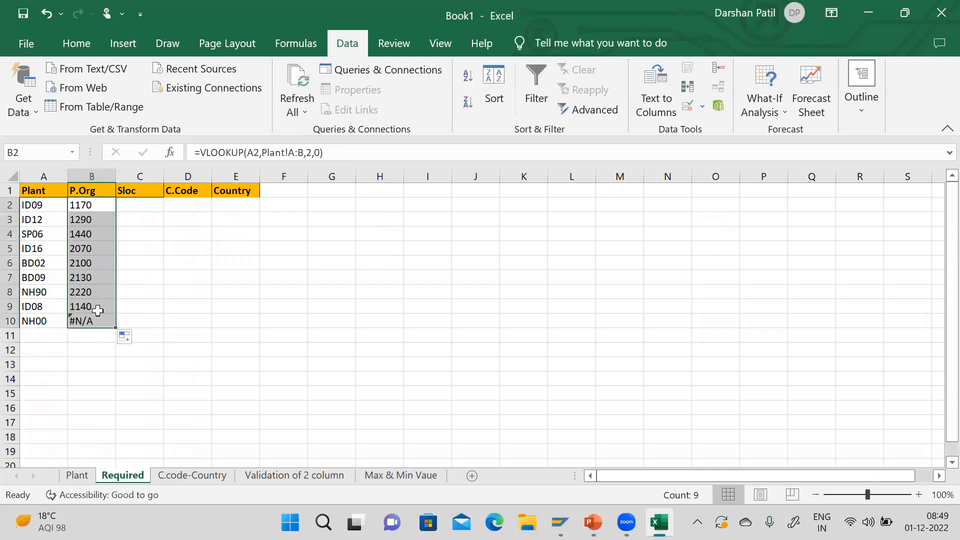
pyautogui.click(150, 298)
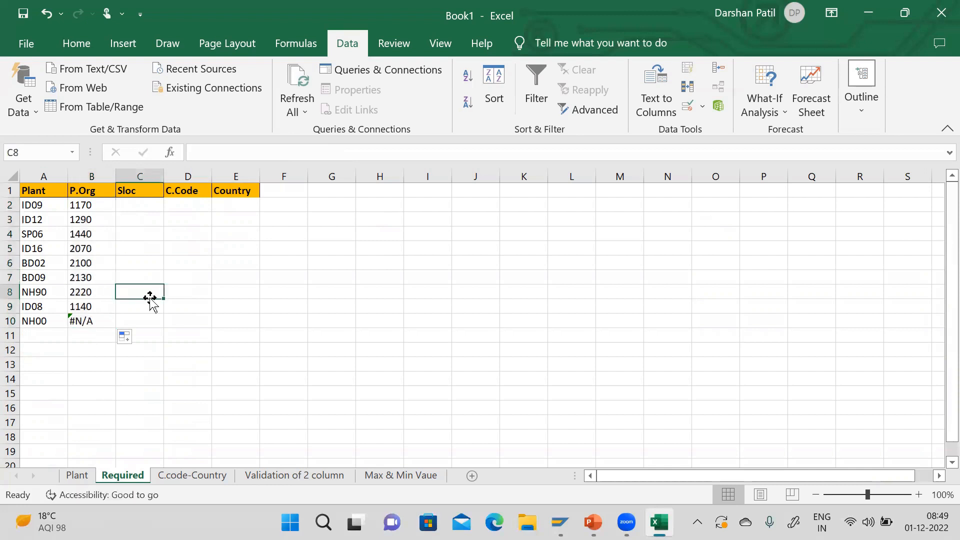
# Begin a VLOOKUP formula in C2 under Sloc, with A2 as the lookup value
pyautogui.click(145, 204)
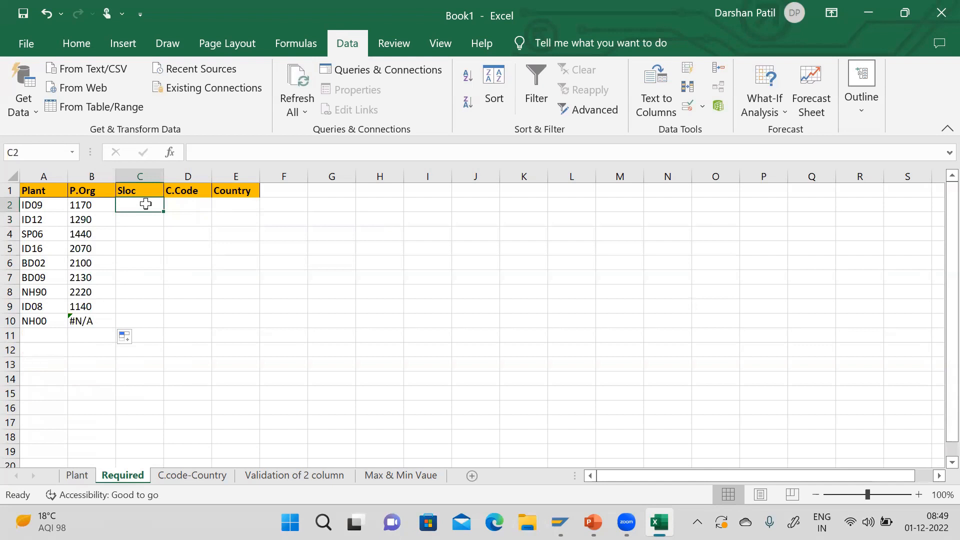
pyautogui.write('=')
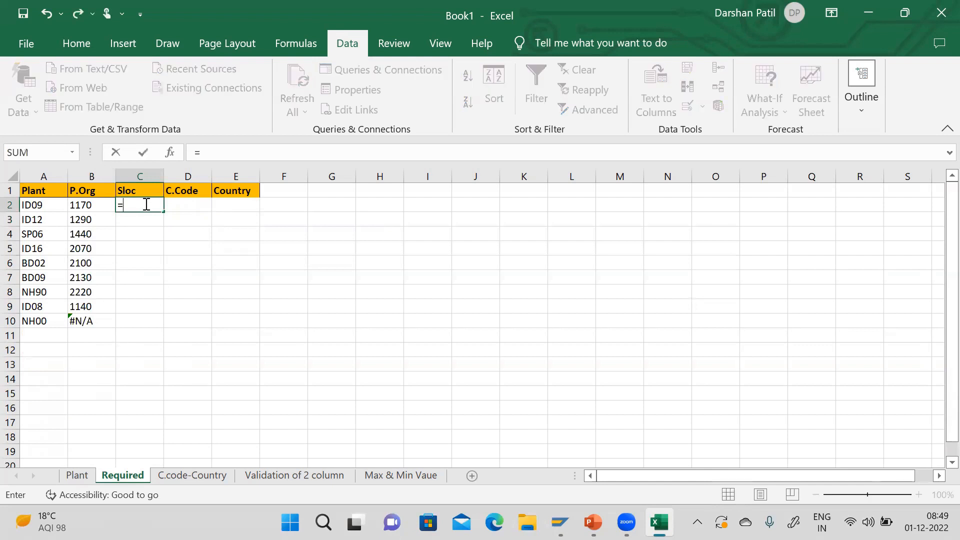
pyautogui.write('vlookup')
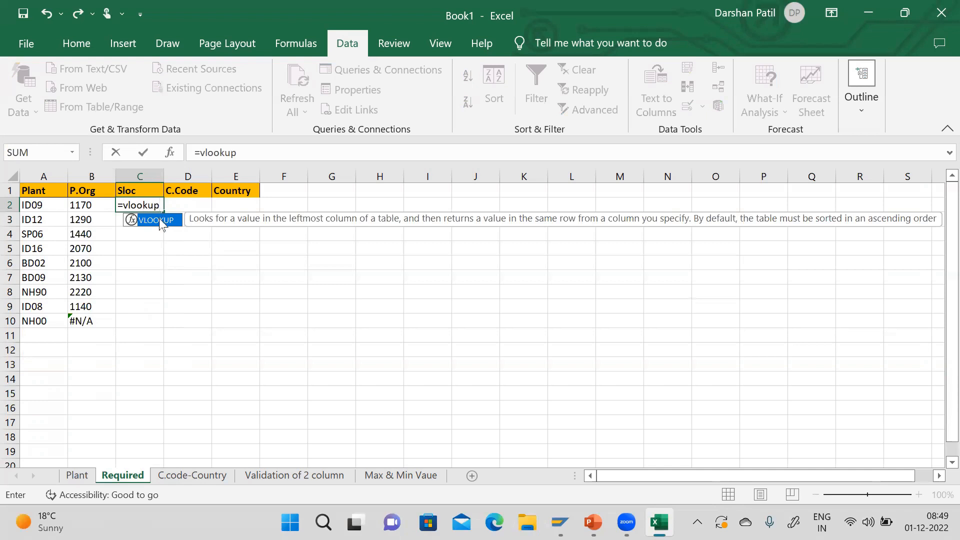
pyautogui.doubleClick(156, 219)
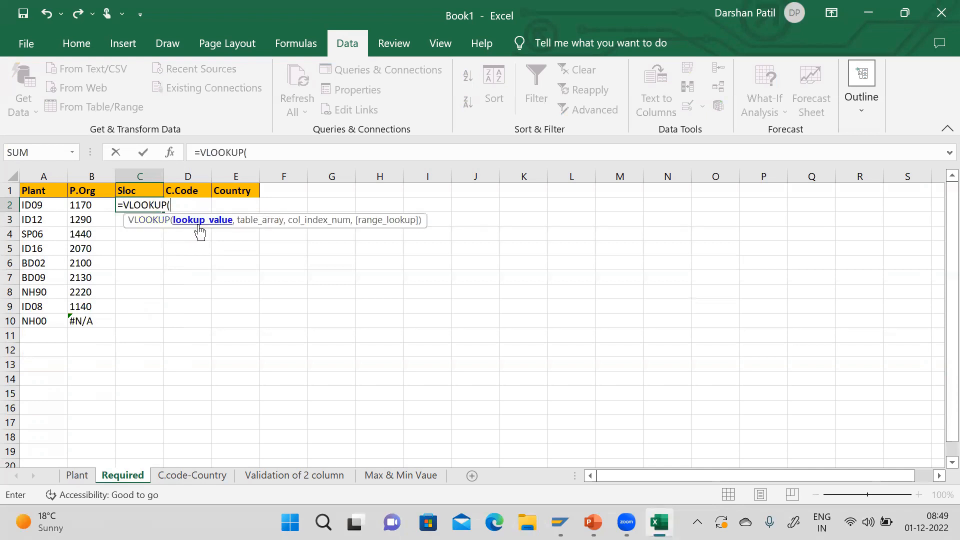
pyautogui.click(54, 220)
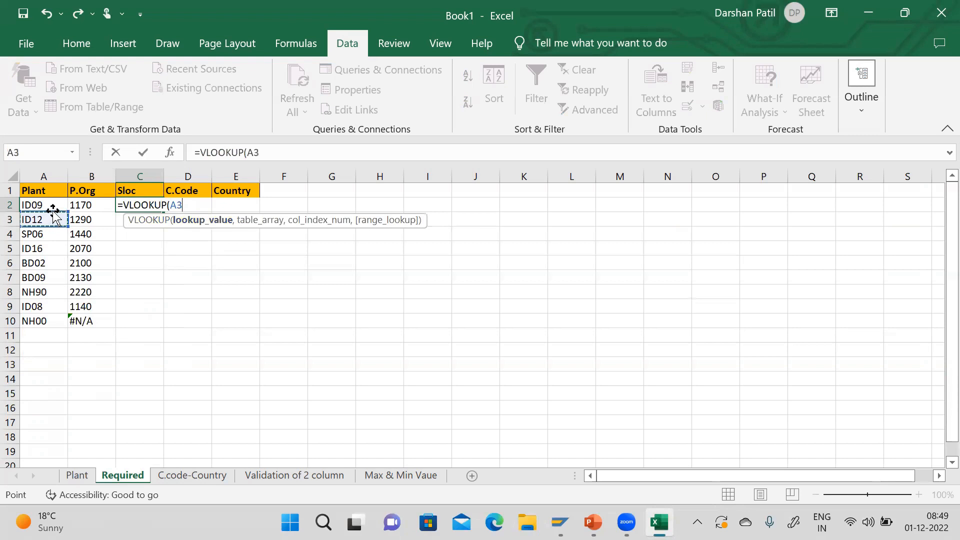
pyautogui.click(57, 205)
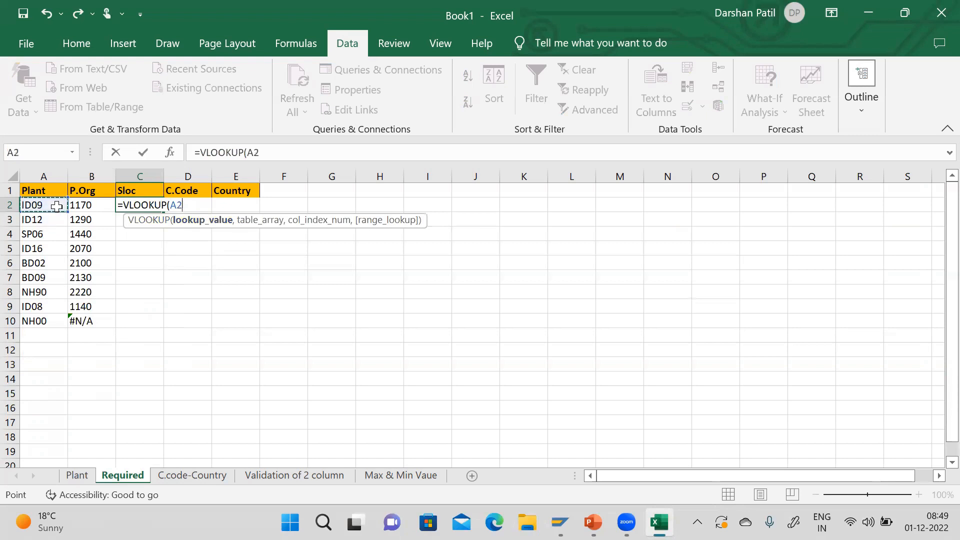
pyautogui.write(',')
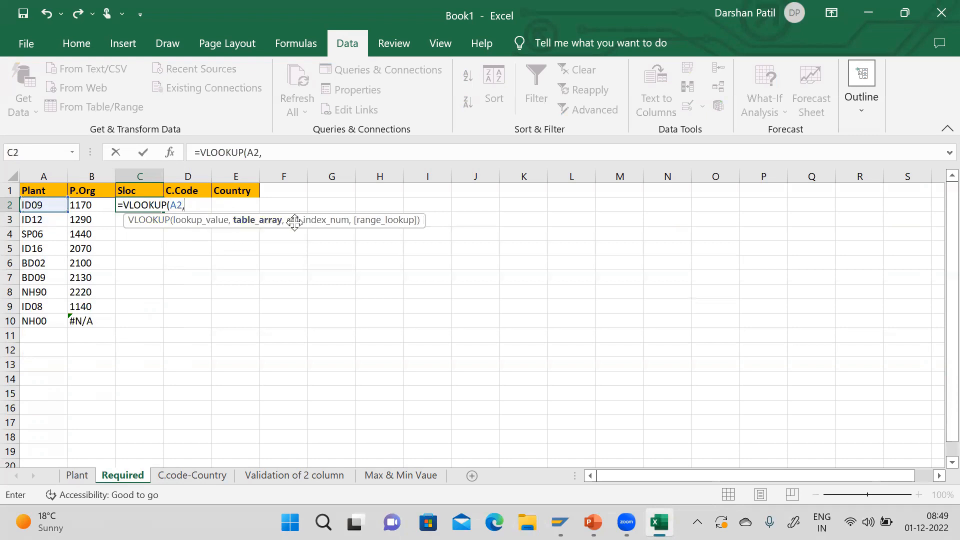
# Complete the Sloc VLOOKUP with Plant!A:C, column index 3 and exact match 0, and fill it down to C10
pyautogui.click(77, 475)
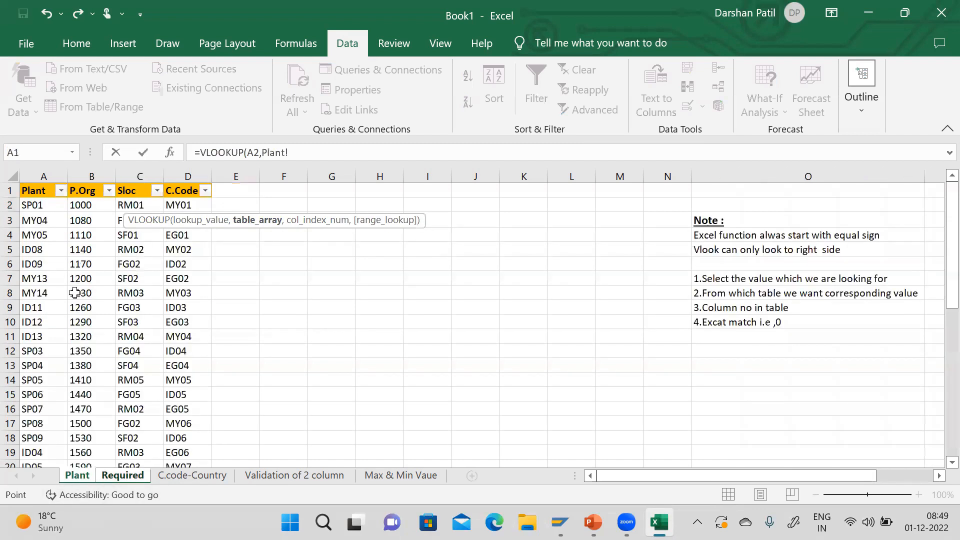
pyautogui.moveTo(45, 176); pyautogui.dragTo(128, 172)
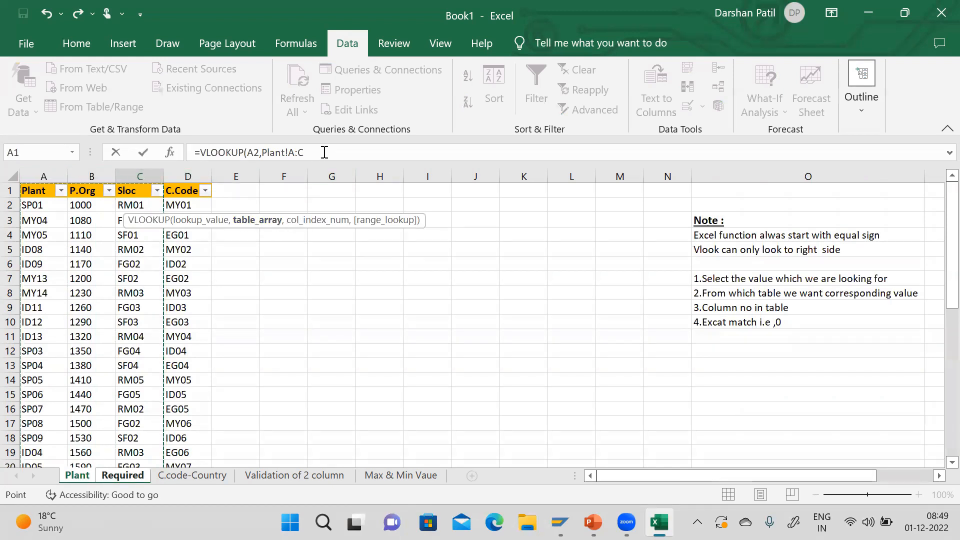
pyautogui.write(',')
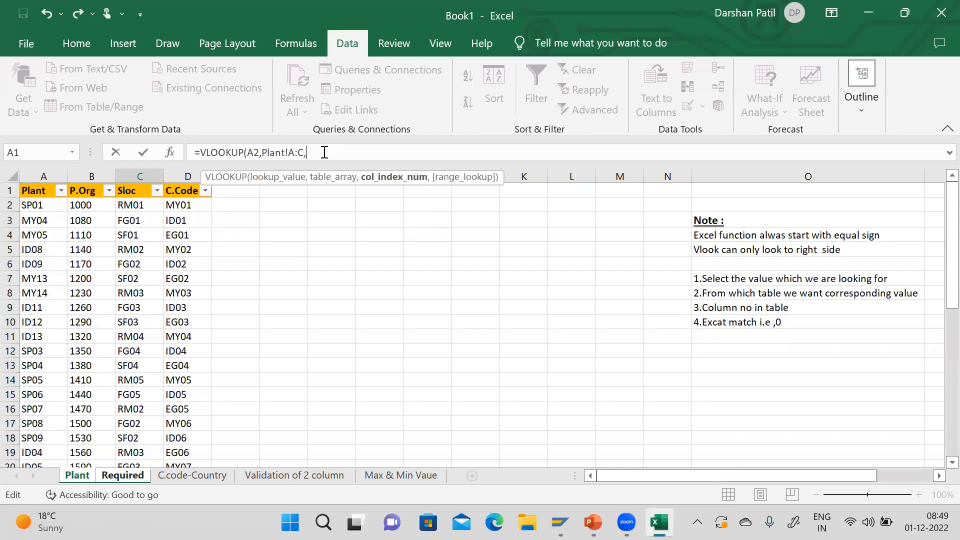
pyautogui.write('3,0)')
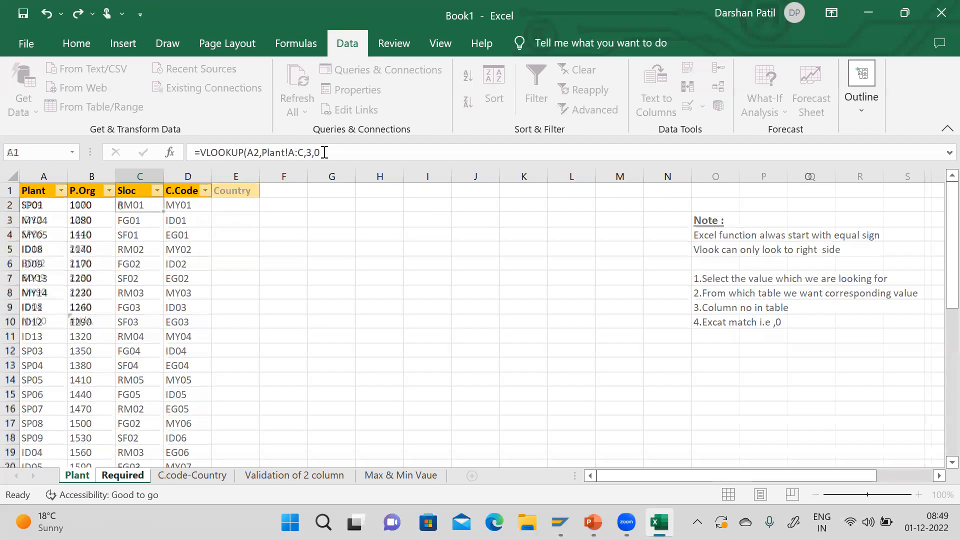
pyautogui.press('Return')
pyautogui.click(157, 206)
pyautogui.doubleClick(163, 211)
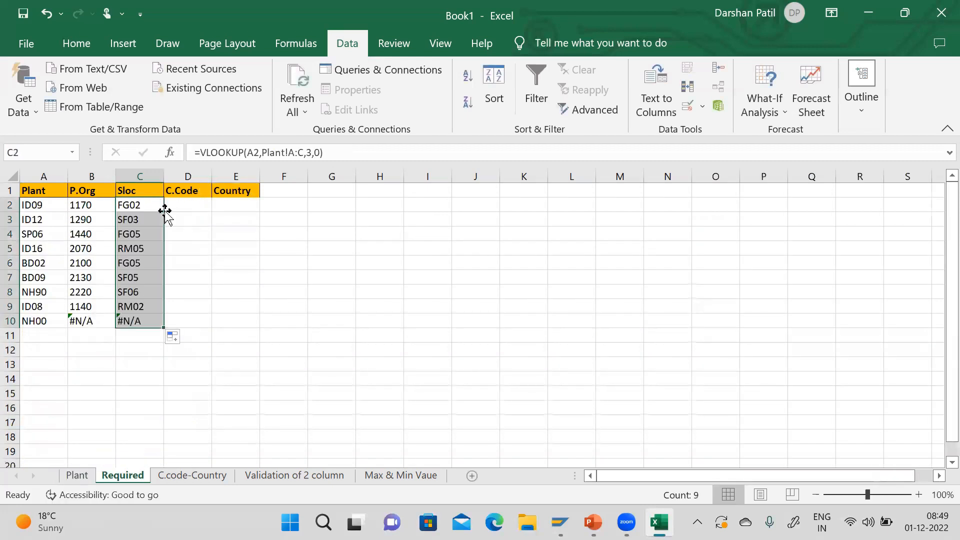
# Begin a VLOOKUP formula in D2 under C.Code, with A2 as the lookup value
pyautogui.click(196, 201)
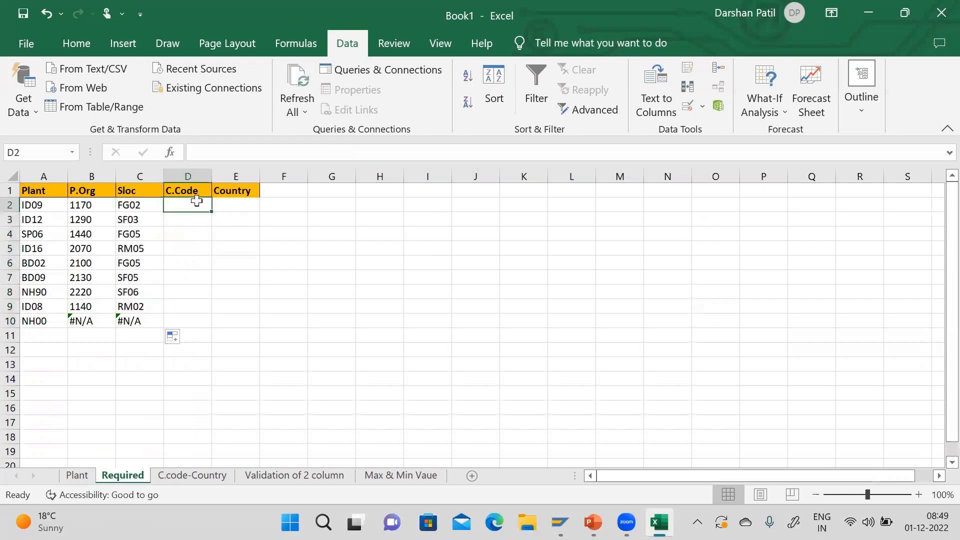
pyautogui.write('=v')
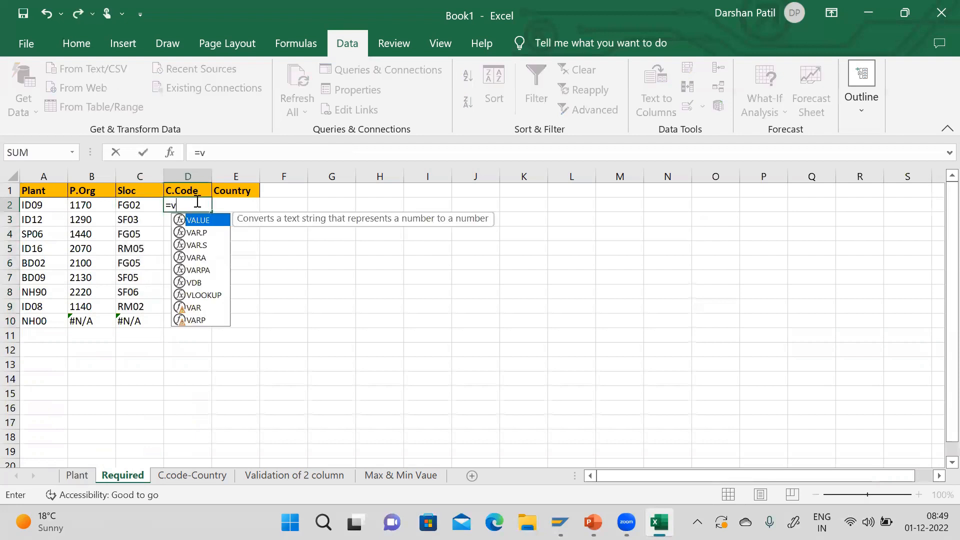
pyautogui.write('look')
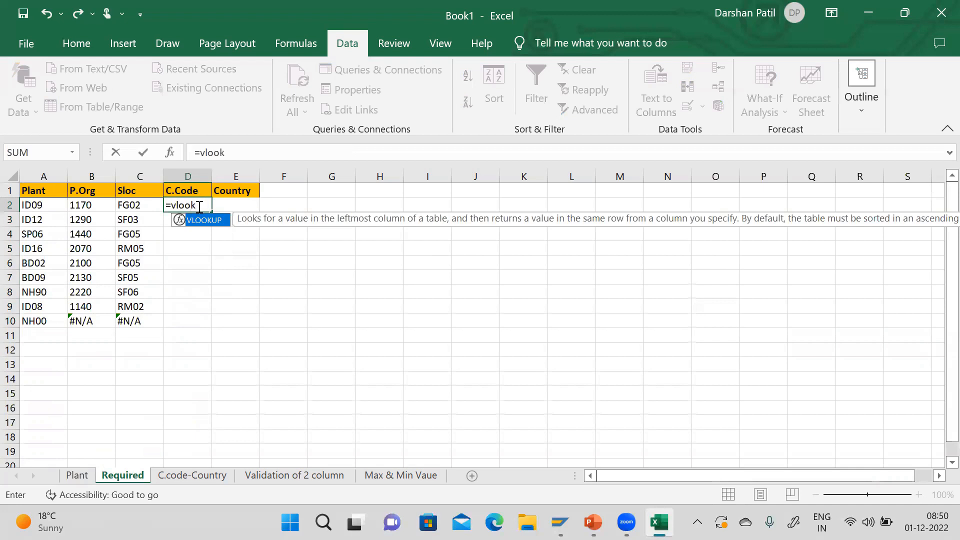
pyautogui.doubleClick(199, 221)
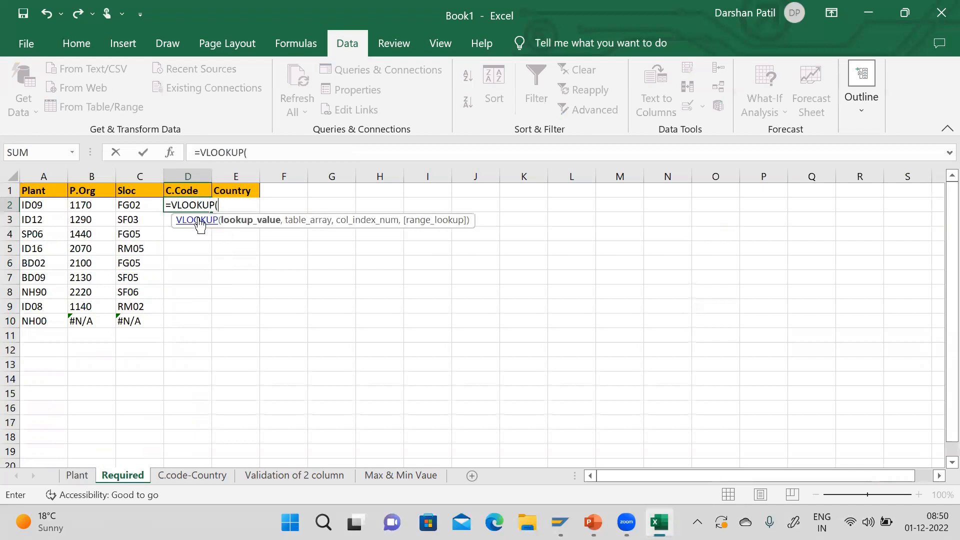
pyautogui.click(42, 208)
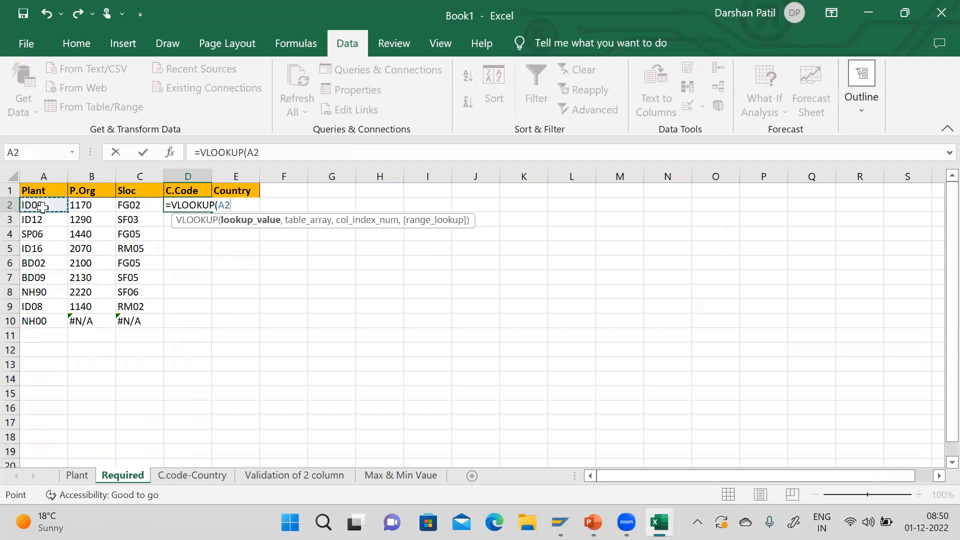
pyautogui.write(',')
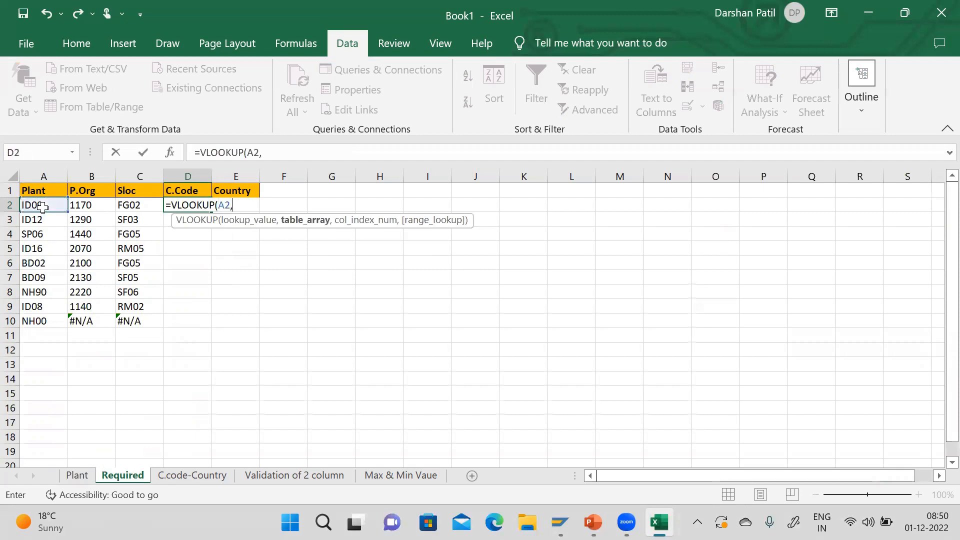
# Complete the C.Code VLOOKUP with Plant!A:D, column index 4 and exact match 0, and fill it down to D10
pyautogui.click(85, 476)
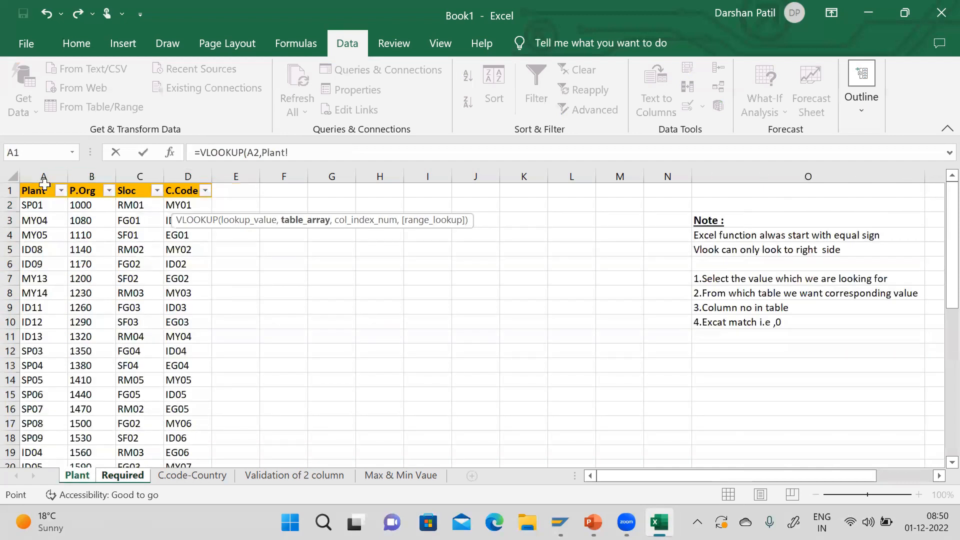
pyautogui.moveTo(44, 176); pyautogui.dragTo(173, 176)
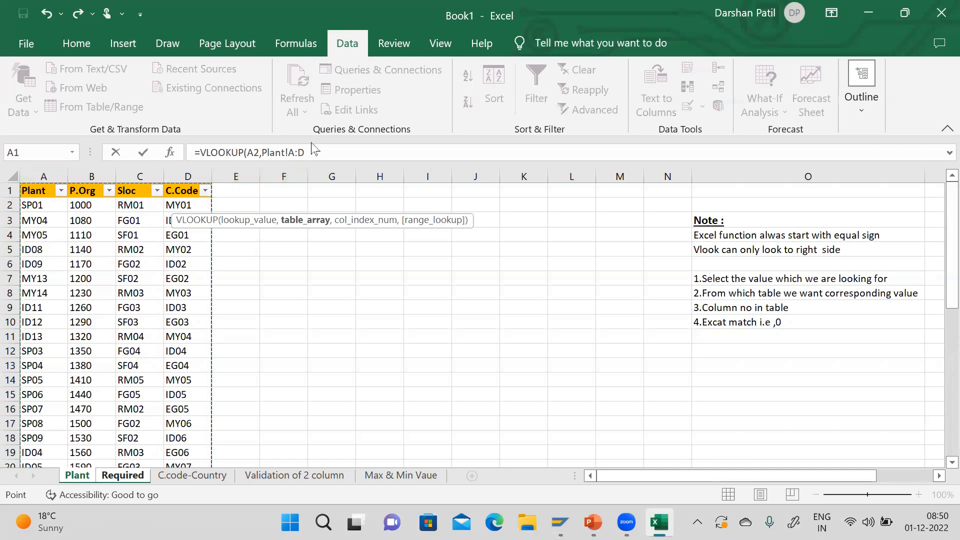
pyautogui.write(',4,0')
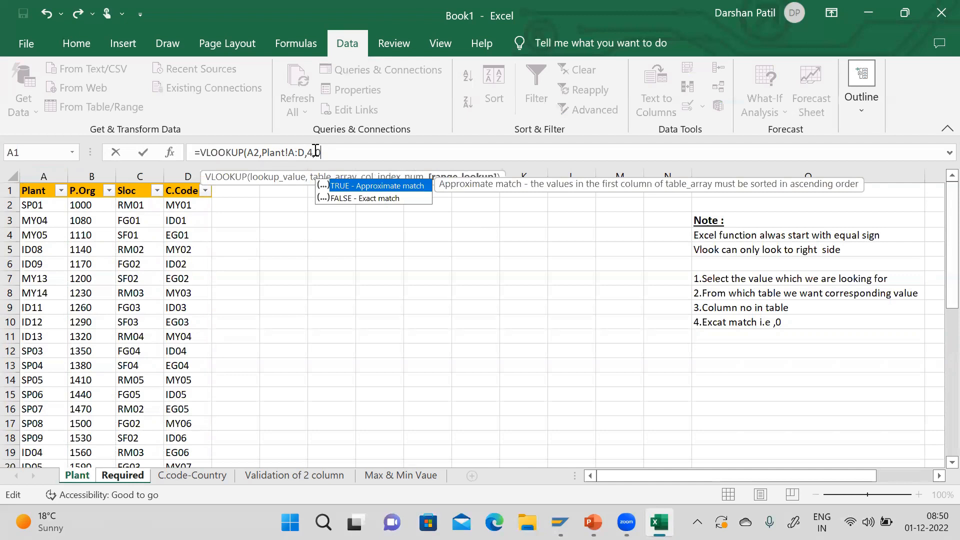
pyautogui.press('Return')
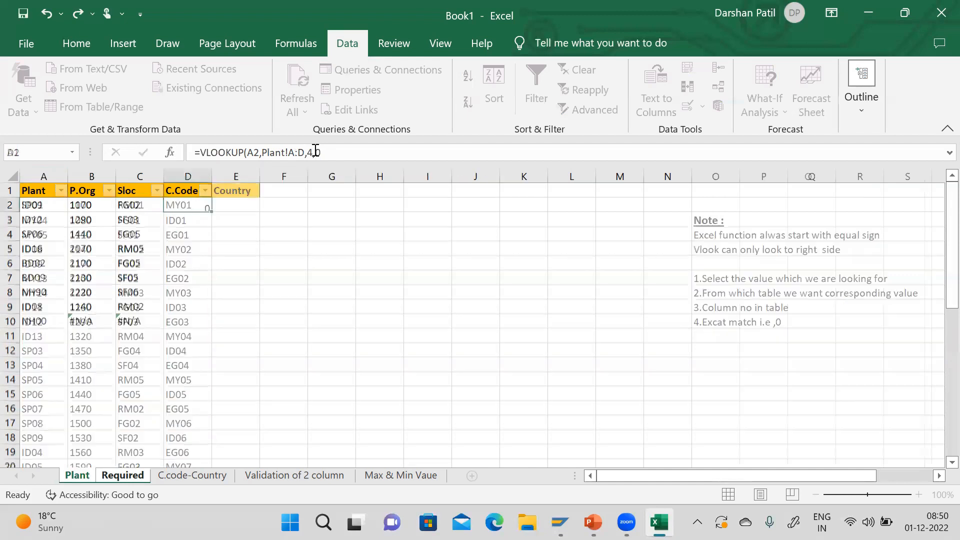
pyautogui.click(208, 205)
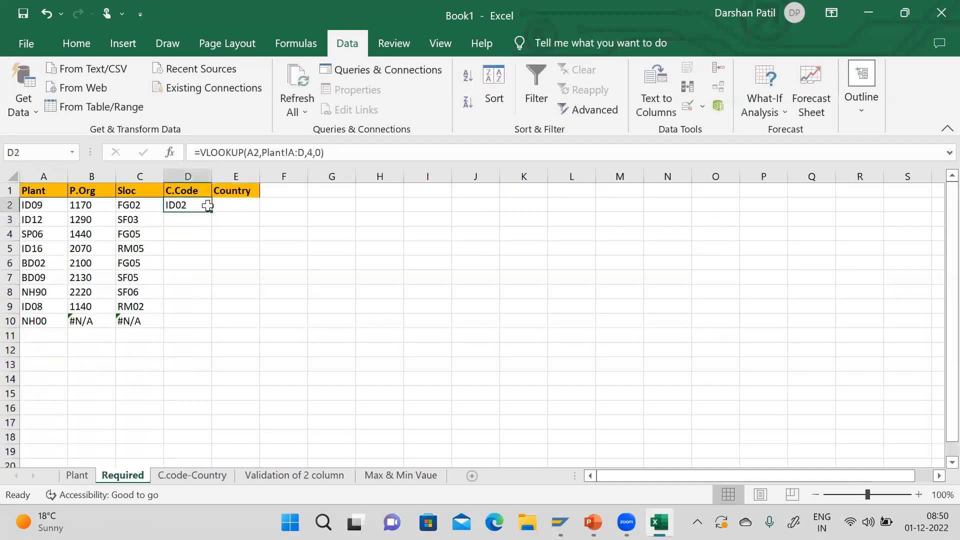
pyautogui.doubleClick(211, 212)
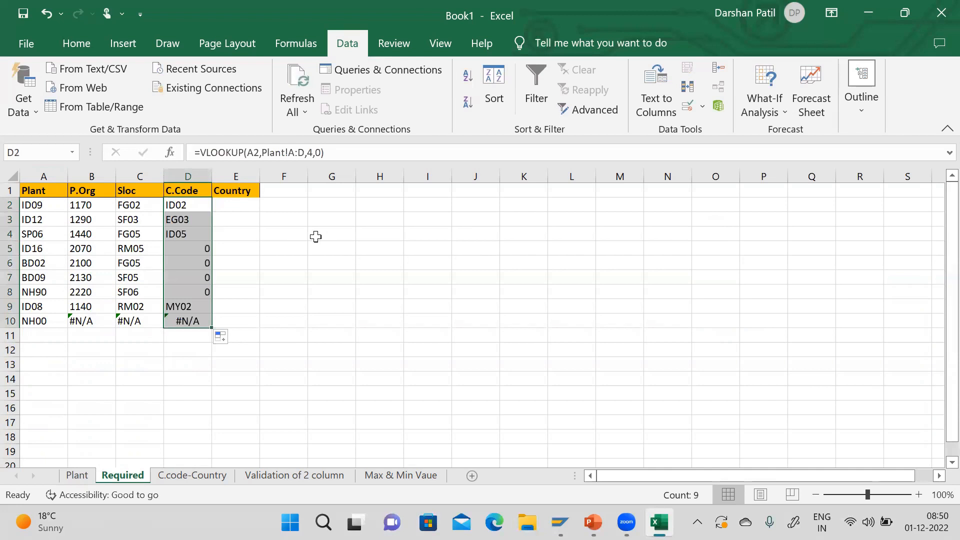
# Search the Plant column's filter on the Plant sheet for NH00 without applying it, and return to B10 on the Required sheet
pyautogui.click(101, 319)
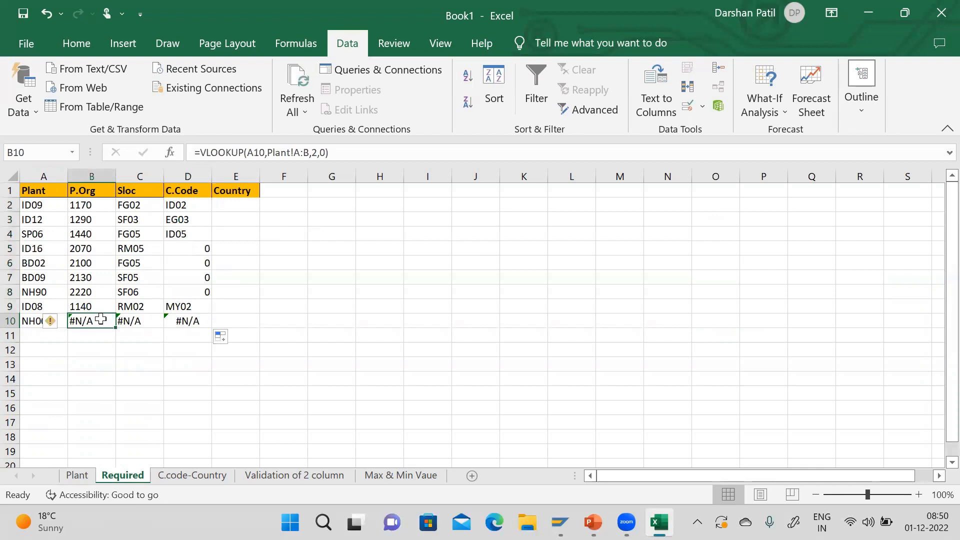
pyautogui.click(31, 325)
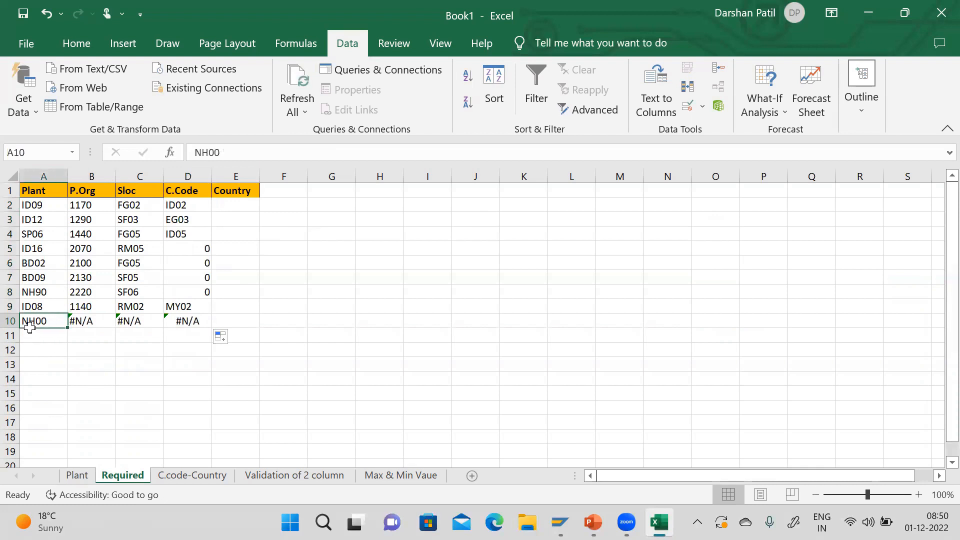
pyautogui.click(77, 475)
pyautogui.hotkey('ctrl', 'shift', 'l')
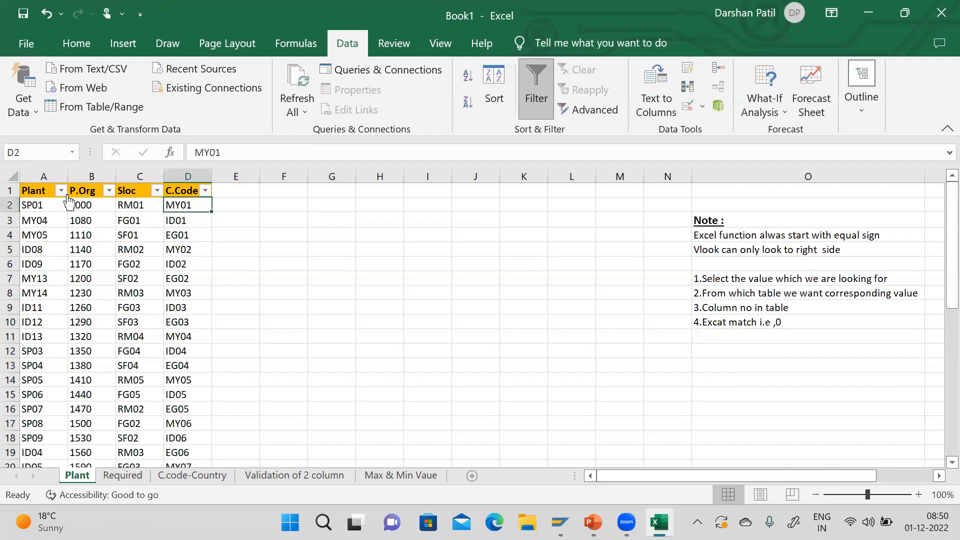
pyautogui.click(61, 191)
pyautogui.click(131, 308)
pyautogui.write('nho00')
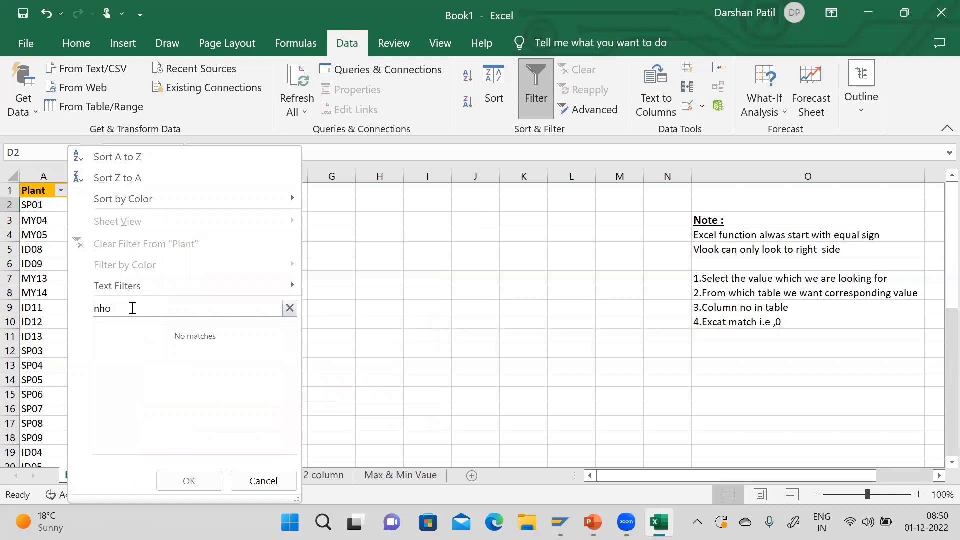
pyautogui.press('BackSpace')
pyautogui.press('BackSpace')
pyautogui.press('BackSpace')
pyautogui.press('BackSpace')
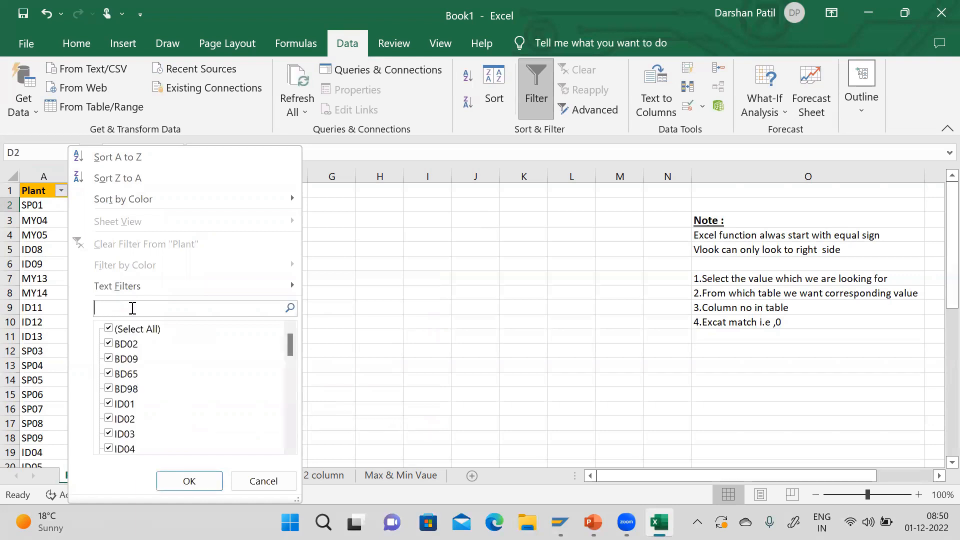
pyautogui.write('NH00')
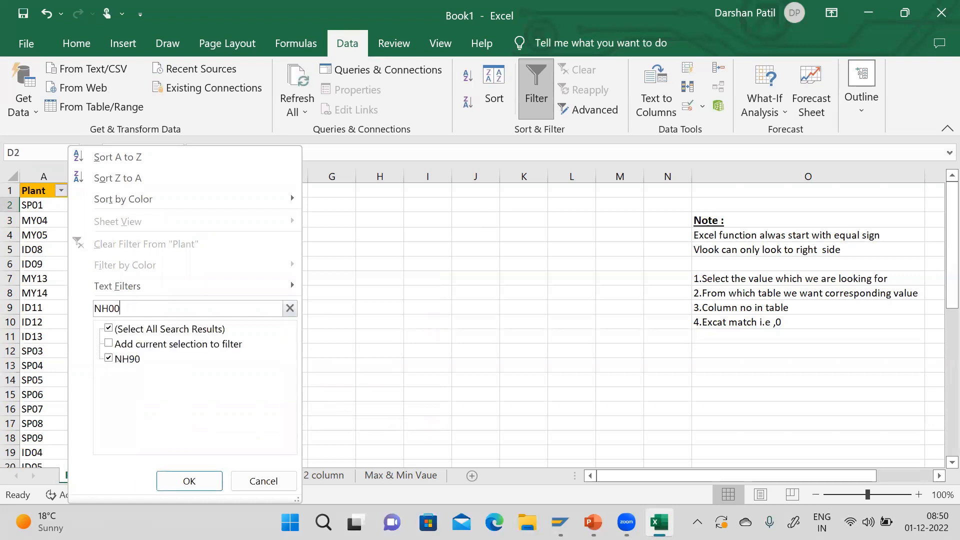
pyautogui.click(457, 290)
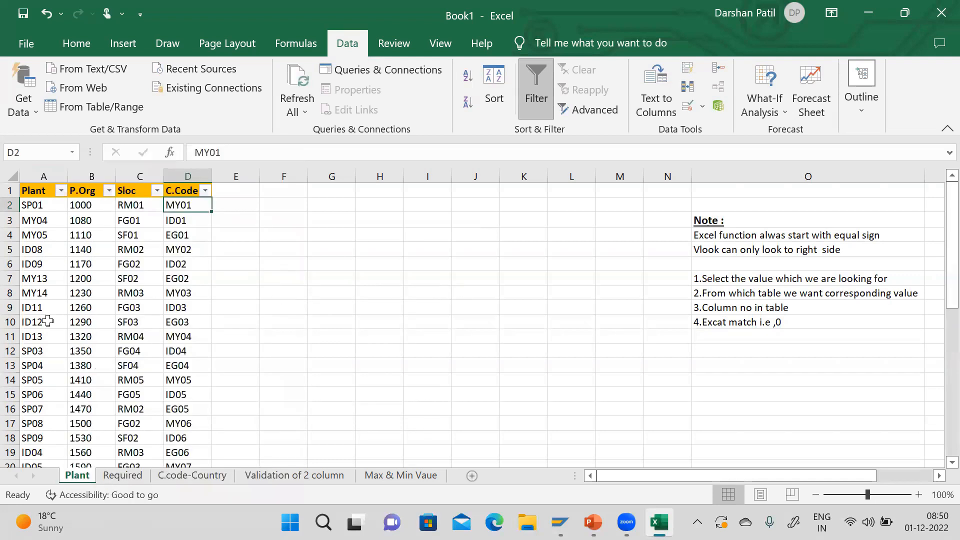
pyautogui.click(113, 479)
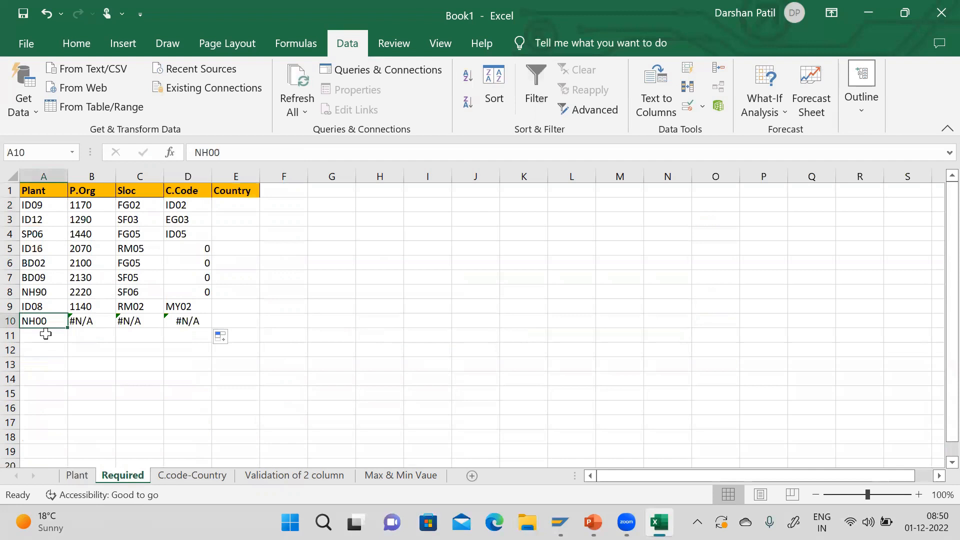
pyautogui.click(87, 321)
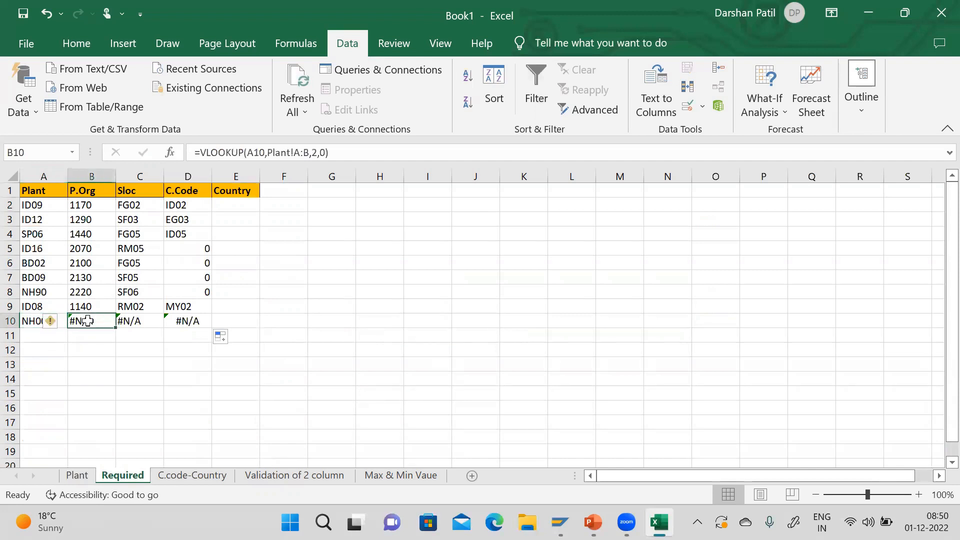
# Filter the C.Code column on the Plant sheet to show only the blank entries
pyautogui.click(205, 266)
pyautogui.click(77, 475)
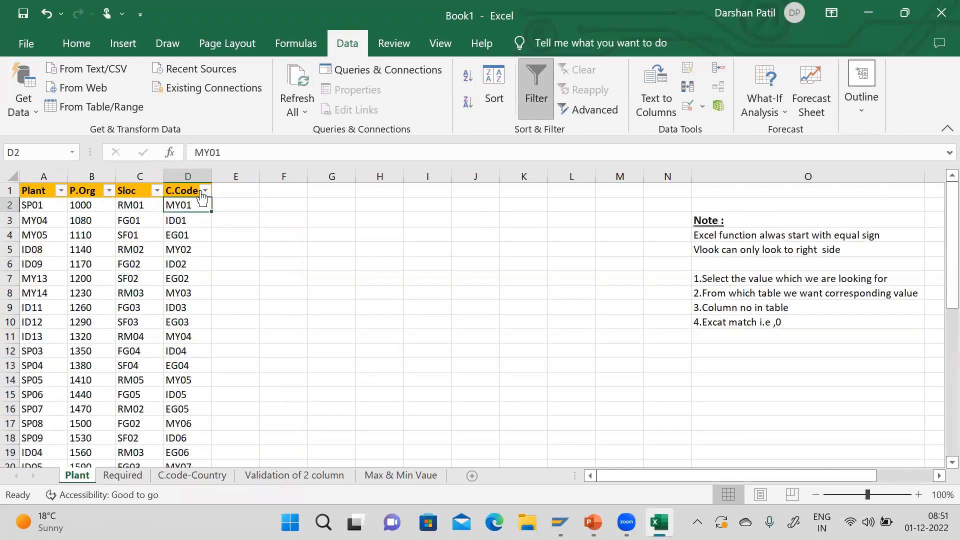
pyautogui.click(205, 191)
pyautogui.click(279, 303)
pyautogui.write('BL')
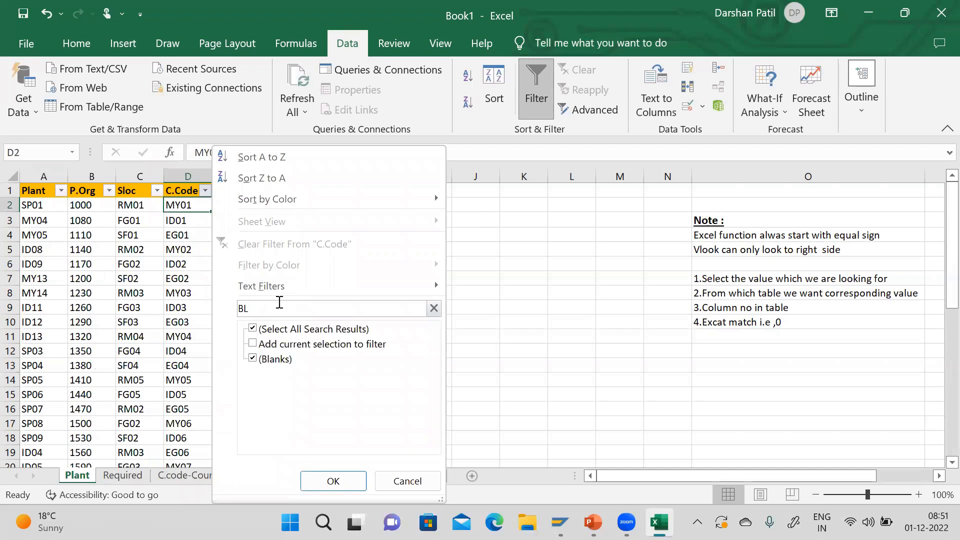
pyautogui.press('Return')
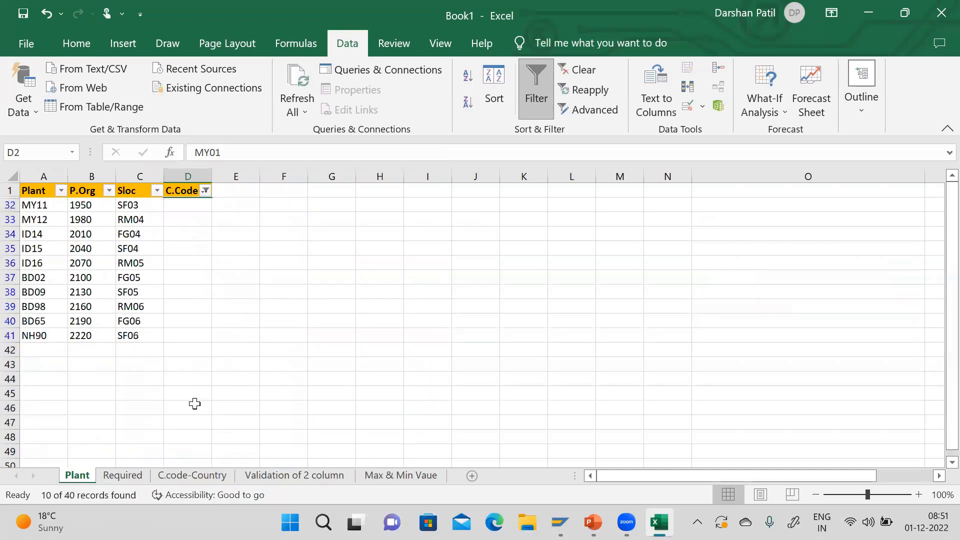
# Compare plants ID16, BD02, BD09 and NH90 on the Required sheet with the filtered rows on the Plant sheet
pyautogui.click(122, 475)
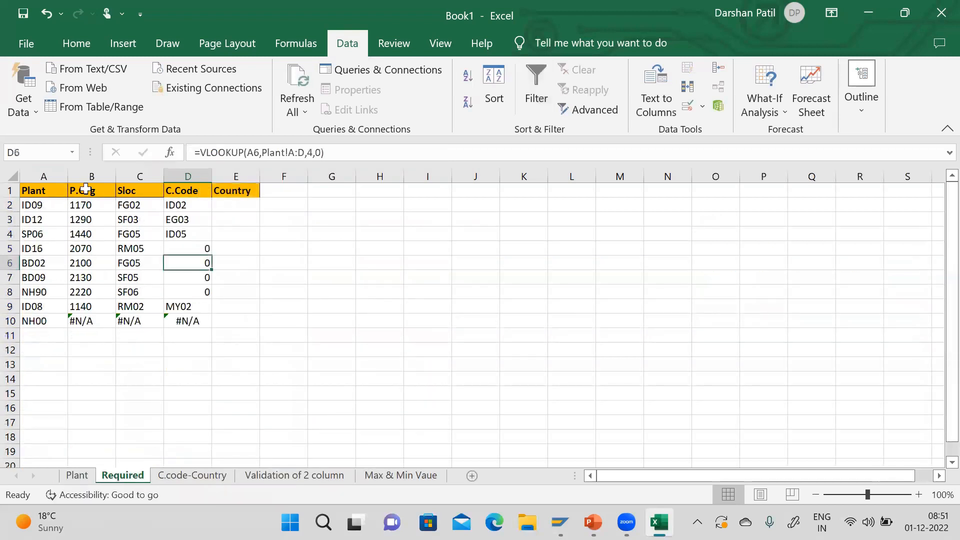
pyautogui.click(41, 250)
pyautogui.moveTo(47, 261); pyautogui.dragTo(48, 292)
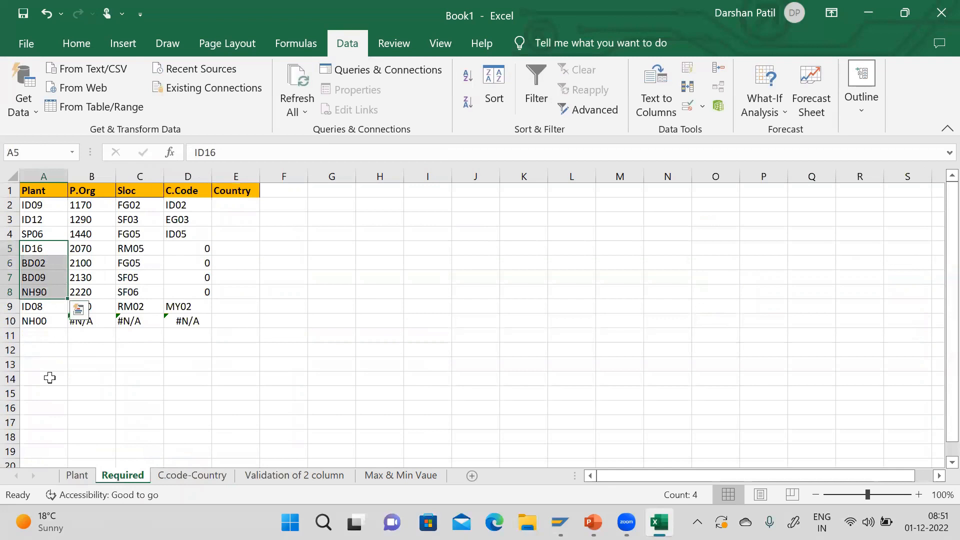
pyautogui.click(77, 476)
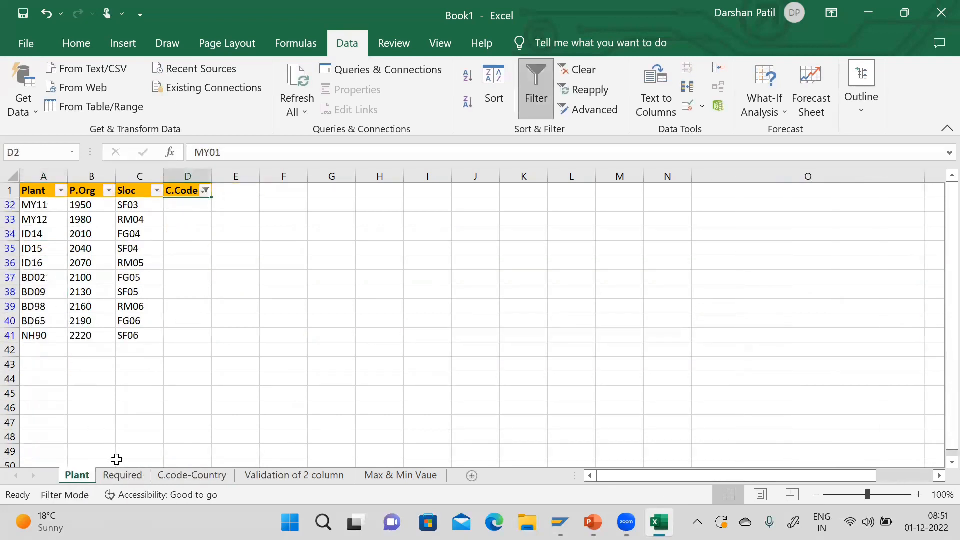
pyautogui.moveTo(194, 218); pyautogui.dragTo(200, 264)
pyautogui.moveTo(52, 265); pyautogui.dragTo(54, 292)
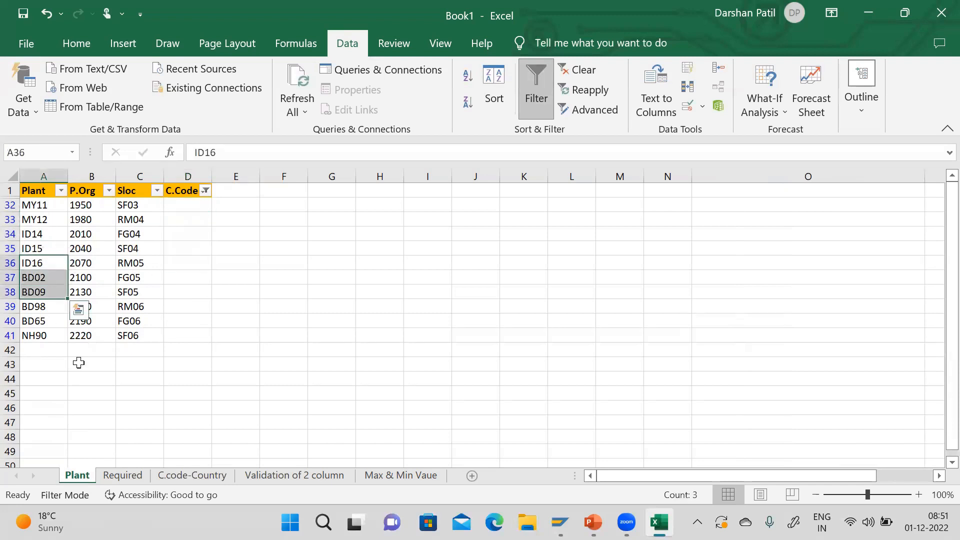
# Move the C.code-Country sheet in front of the Plant sheet and autofit its C.Code and Country columns
pyautogui.click(122, 475)
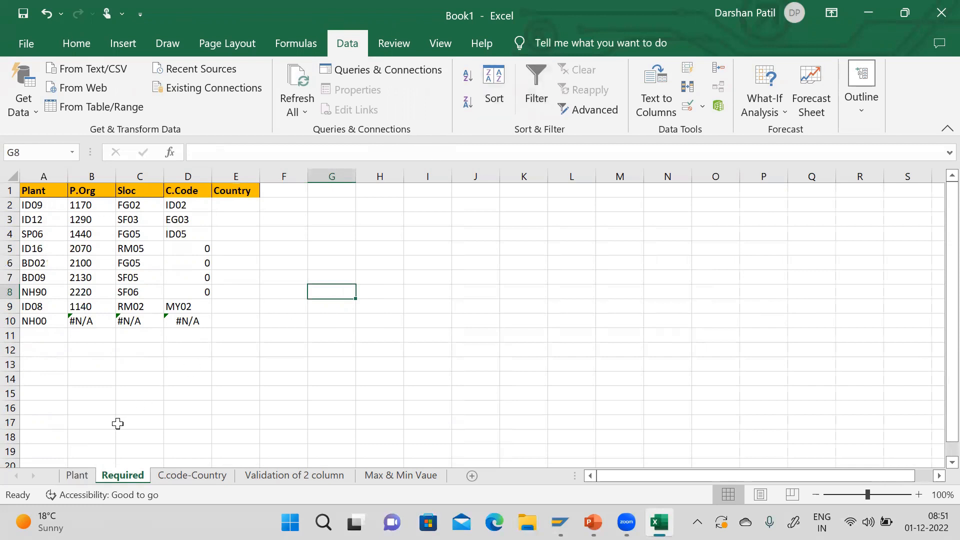
pyautogui.click(245, 201)
pyautogui.click(180, 478)
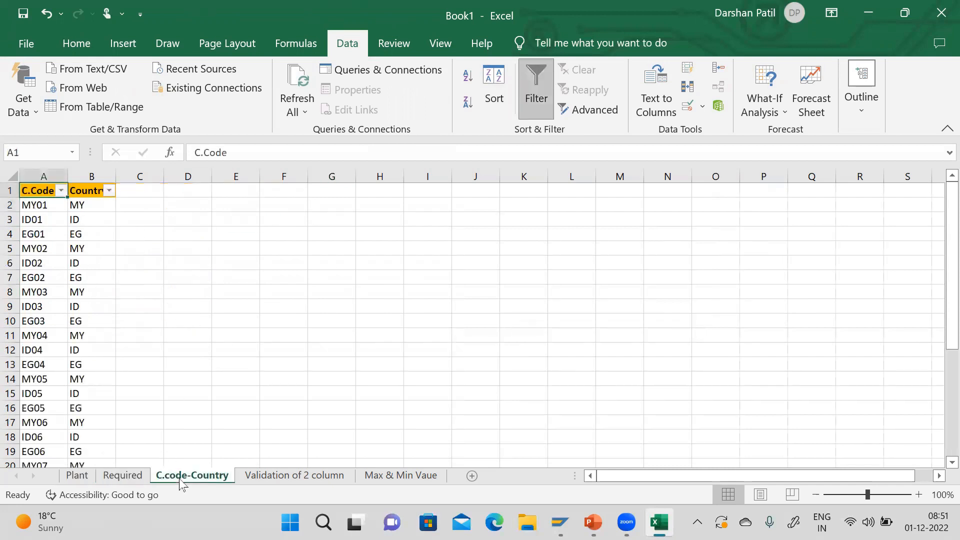
pyautogui.moveTo(180, 477); pyautogui.dragTo(70, 478)
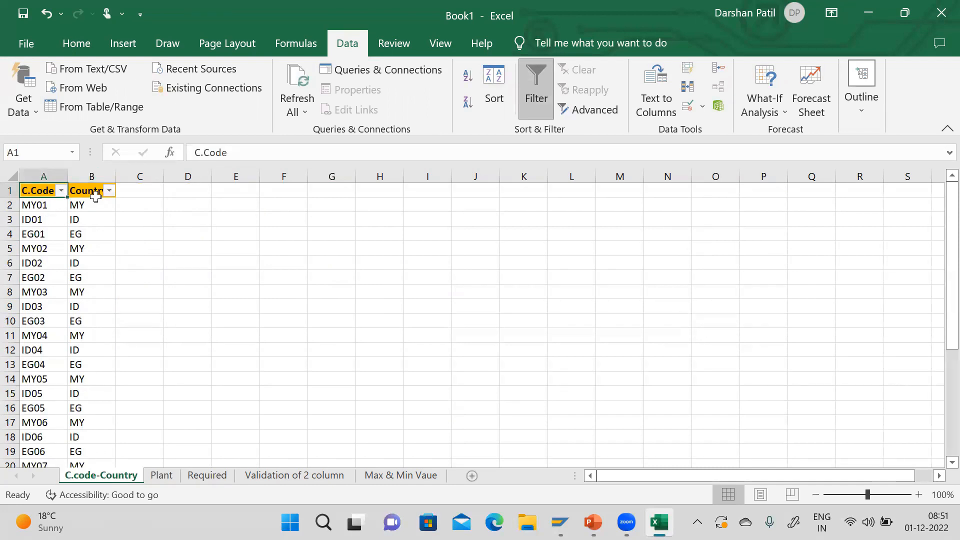
pyautogui.doubleClick(115, 179)
pyautogui.doubleClick(68, 179)
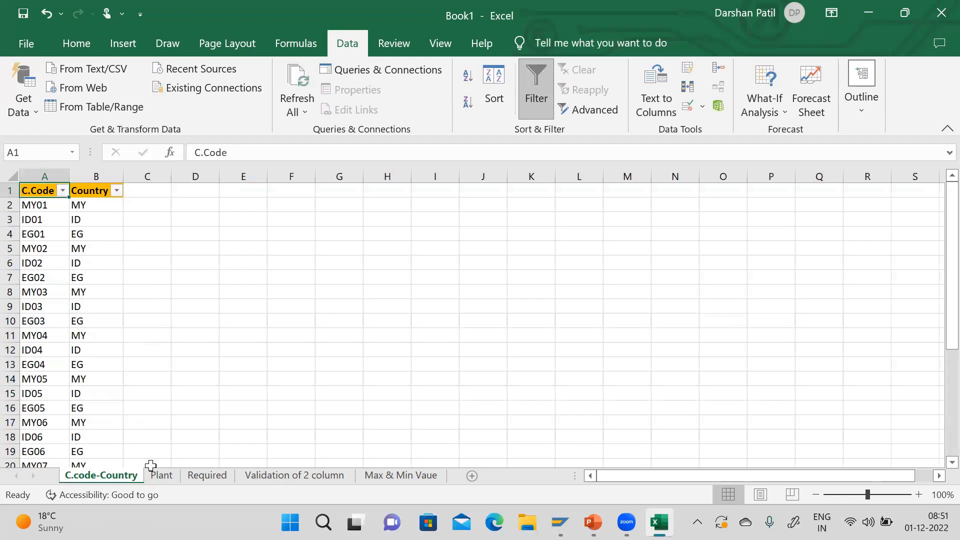
# Compare the C.Code column on the Required sheet with the table on the C.code-Country sheet
pyautogui.click(196, 475)
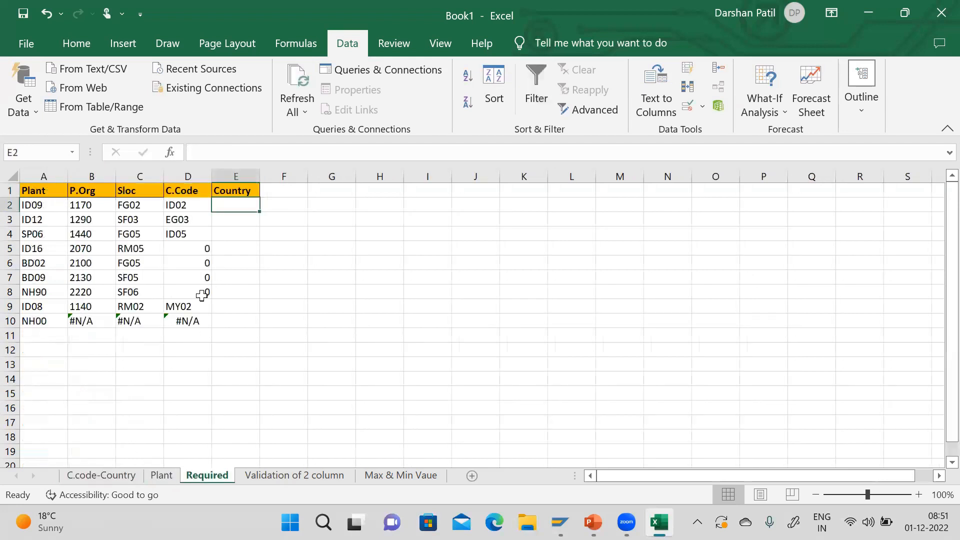
pyautogui.click(186, 189)
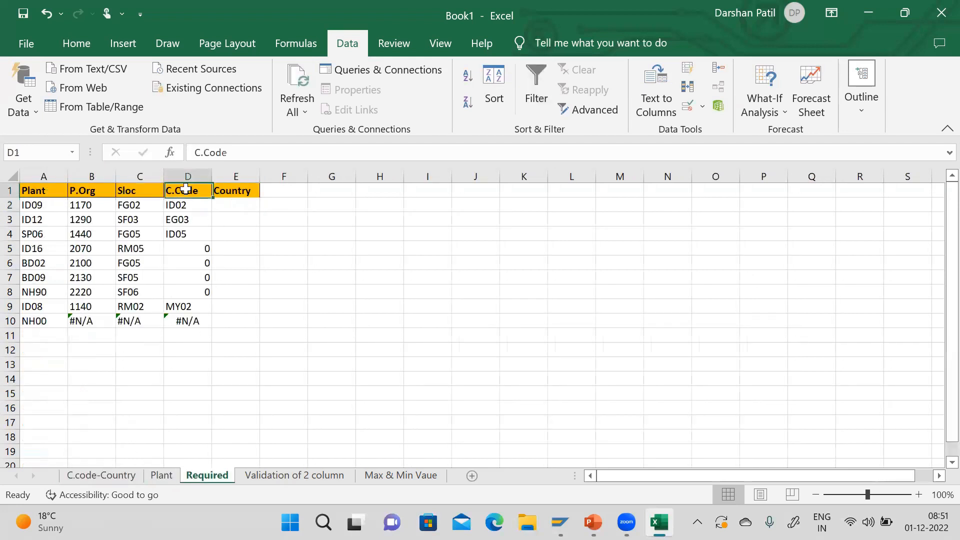
pyautogui.click(106, 476)
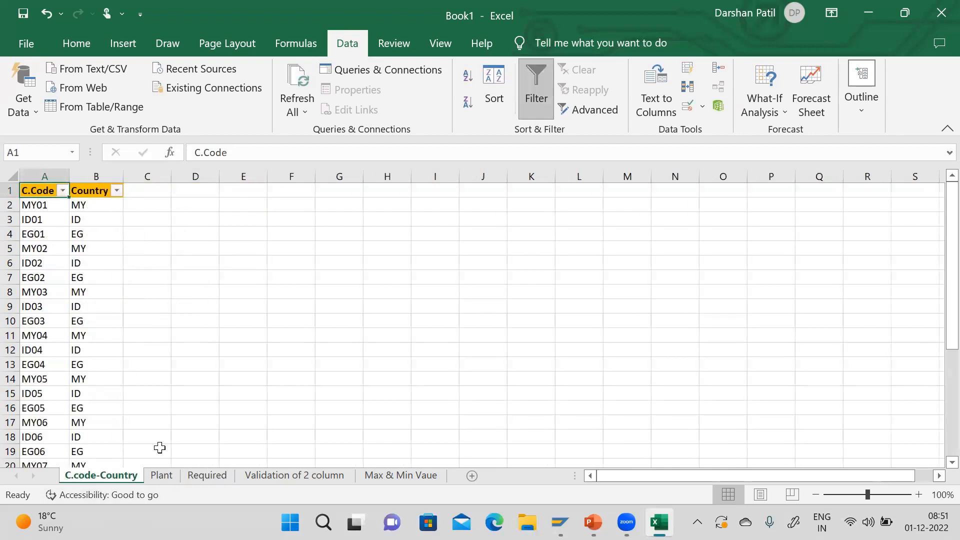
# Enter =VLOOKUP(D2,'C.code-Country'!A:B,2,0) in cell E2 of the Country column on the Required sheet
pyautogui.click(207, 476)
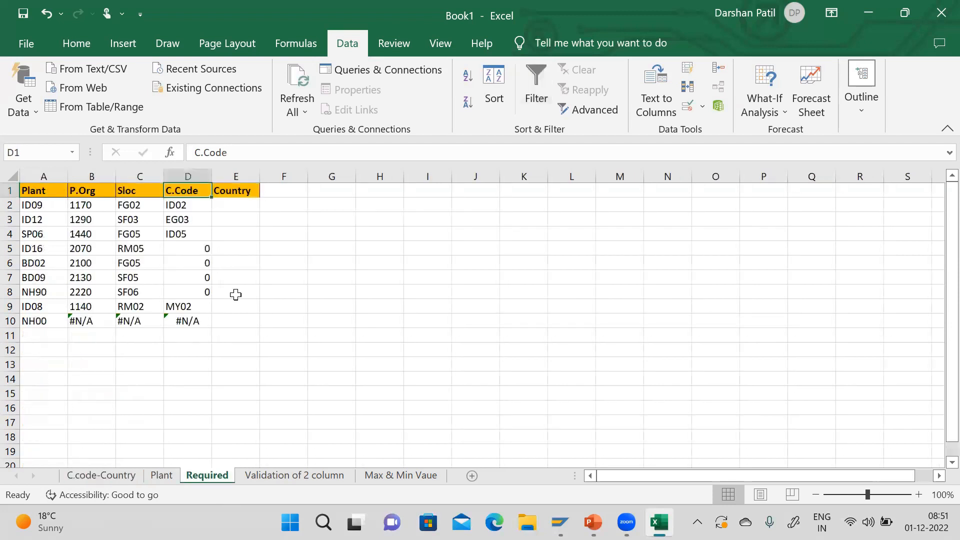
pyautogui.click(245, 210)
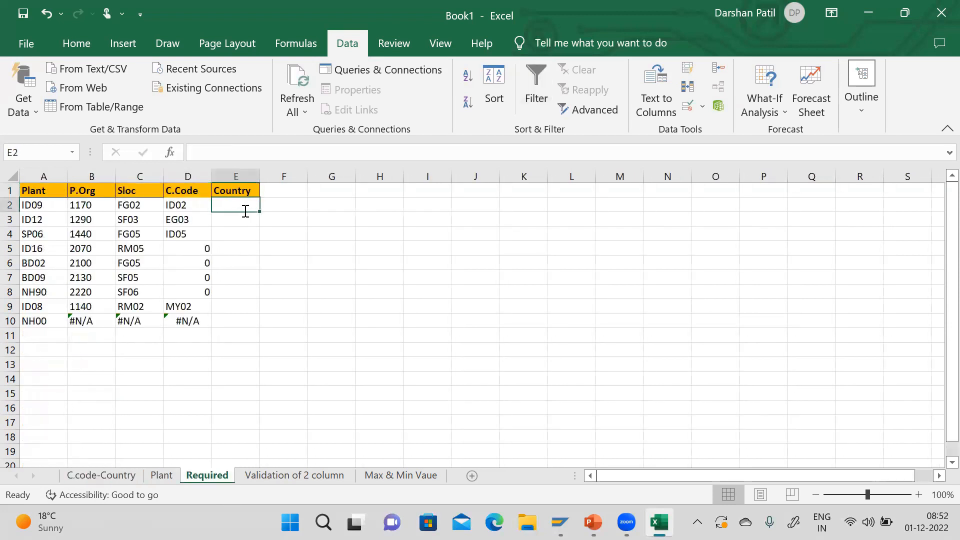
pyautogui.write('=VLP')
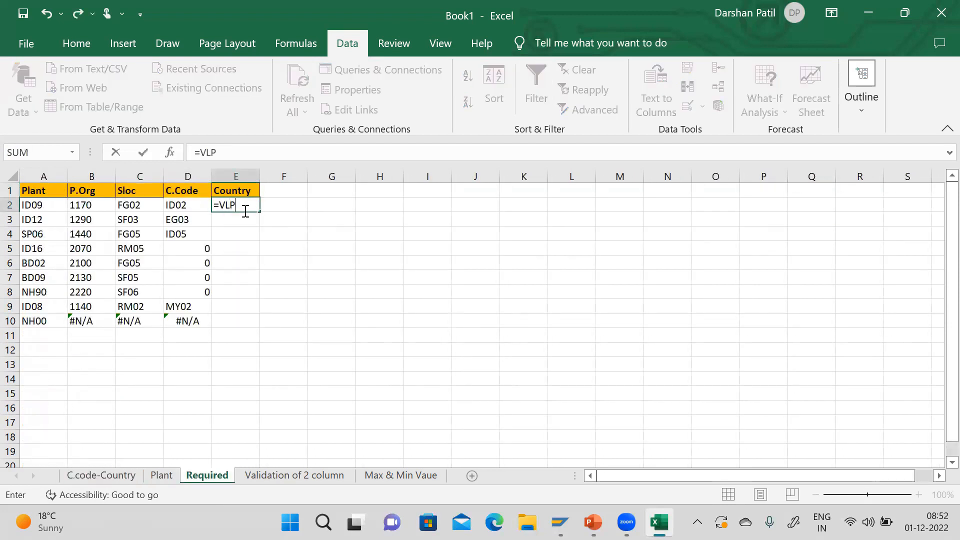
pyautogui.press('BackSpace')
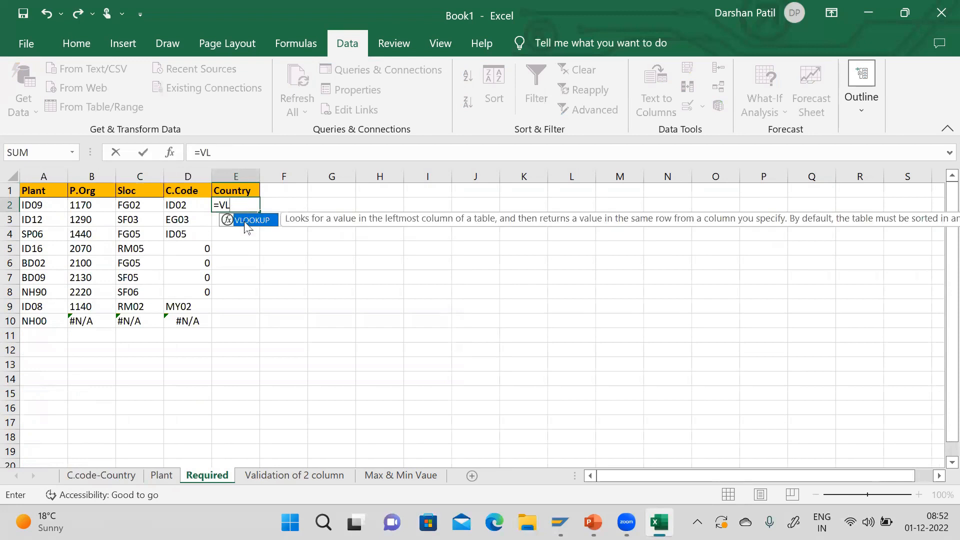
pyautogui.doubleClick(248, 222)
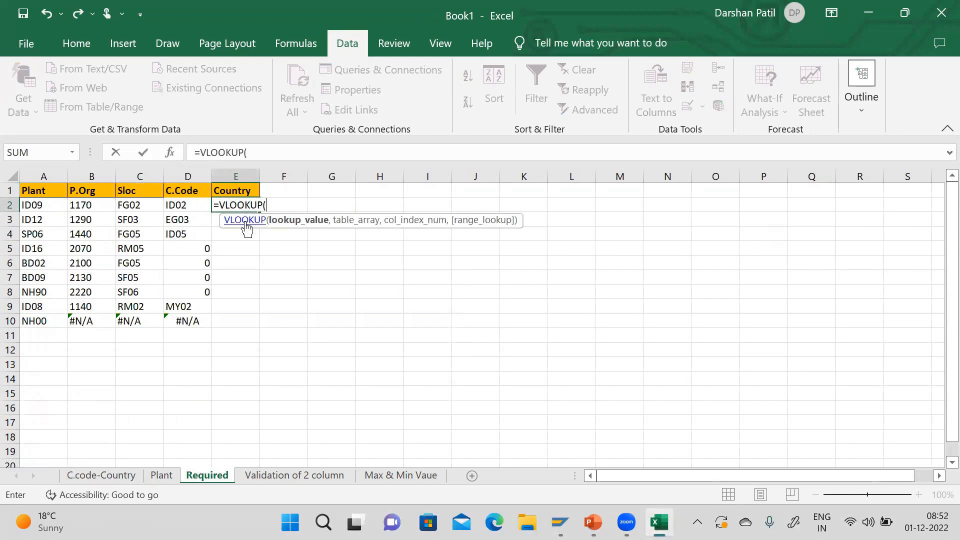
pyautogui.click(196, 209)
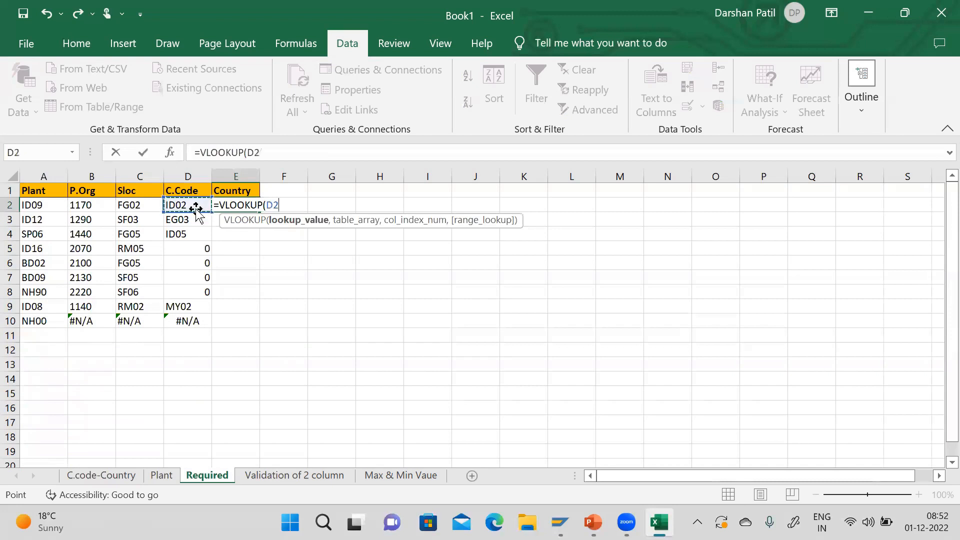
pyautogui.write(',')
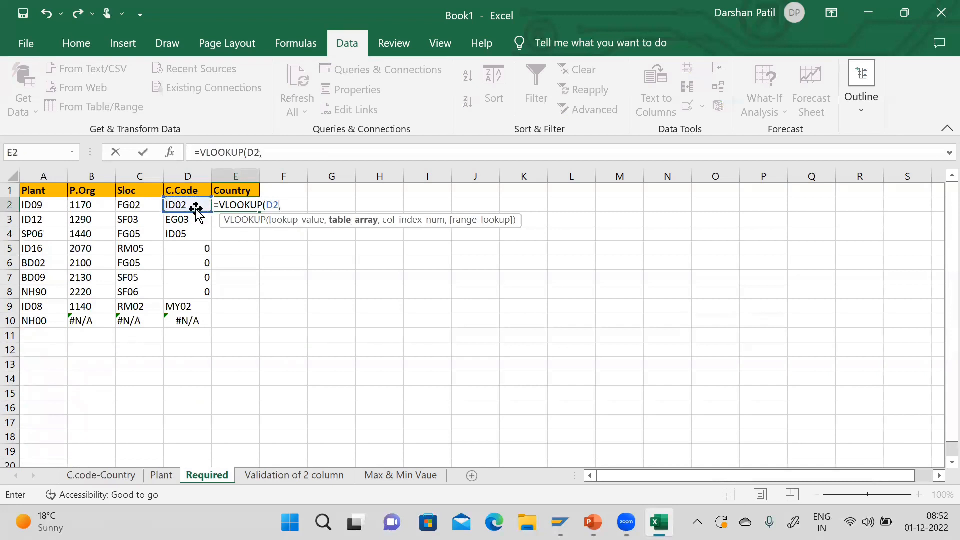
pyautogui.click(101, 475)
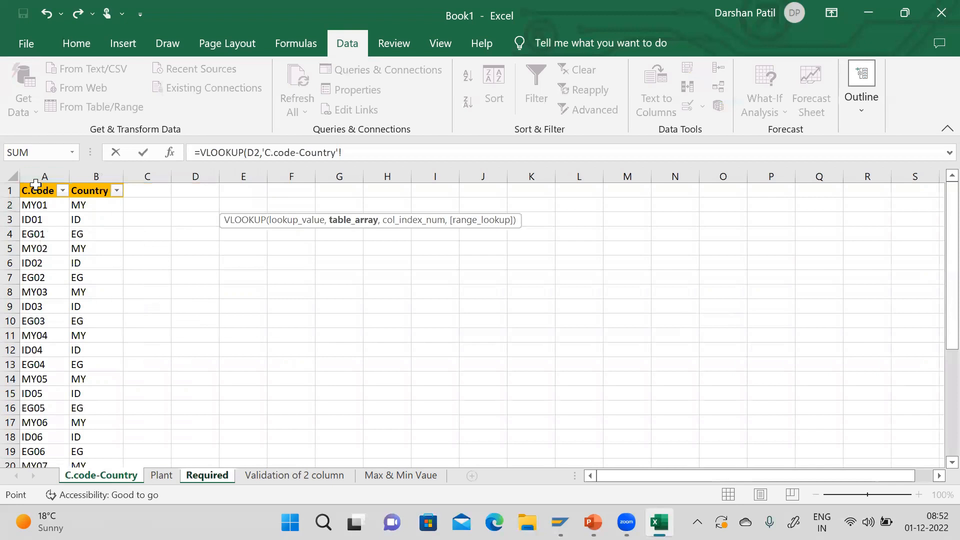
pyautogui.moveTo(42, 176); pyautogui.dragTo(87, 176)
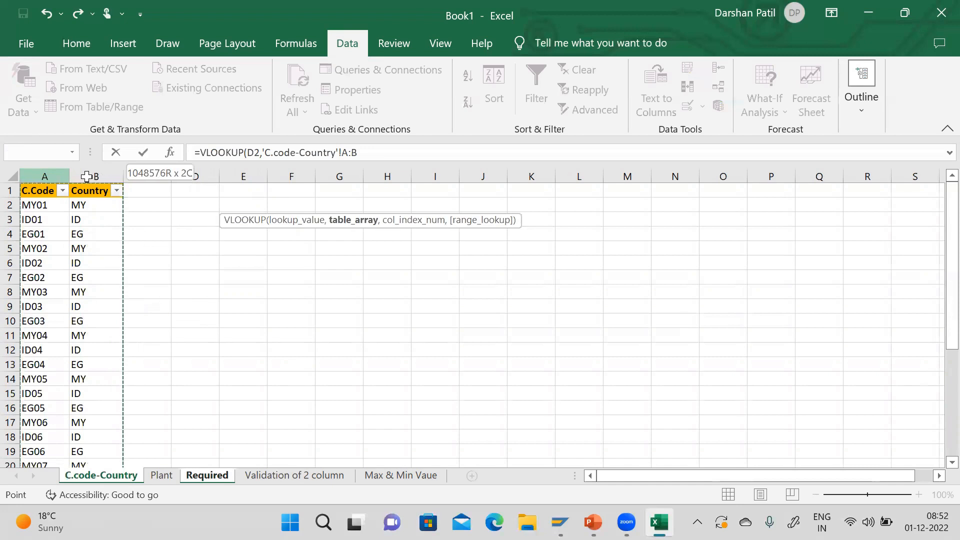
pyautogui.moveTo(87, 176)
pyautogui.mouseDown()
pyautogui.moveTo(60, 179)
pyautogui.moveTo(79, 176)
pyautogui.mouseUp()
pyautogui.write(',2,0')
pyautogui.press('Return')
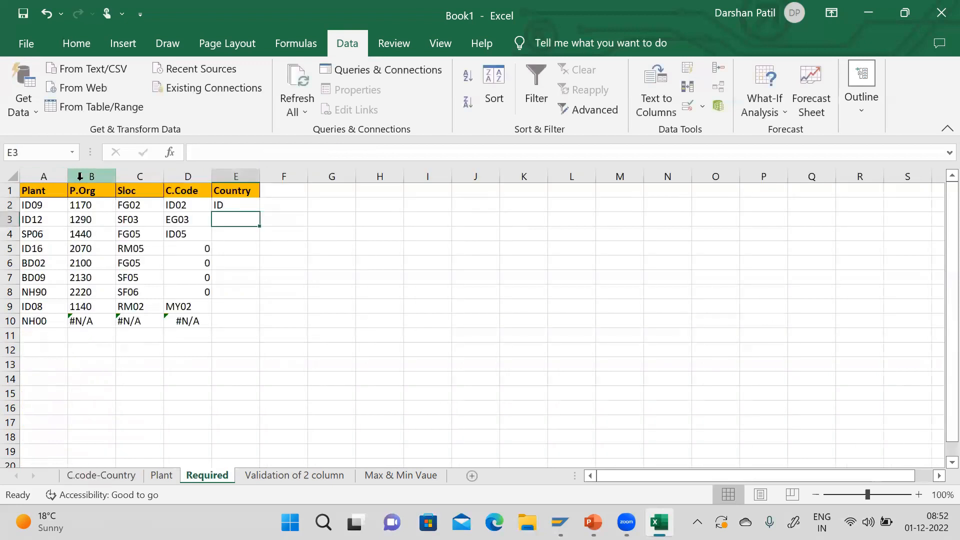
# Fill the Country VLOOKUP formula from E2 down to E10 and check the formula in E5
pyautogui.click(237, 205)
pyautogui.doubleClick(260, 212)
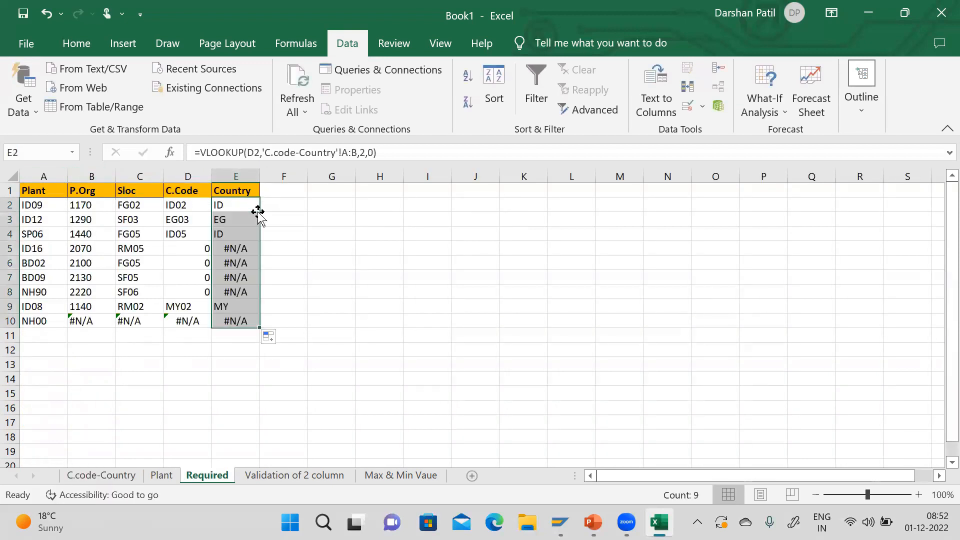
pyautogui.click(238, 248)
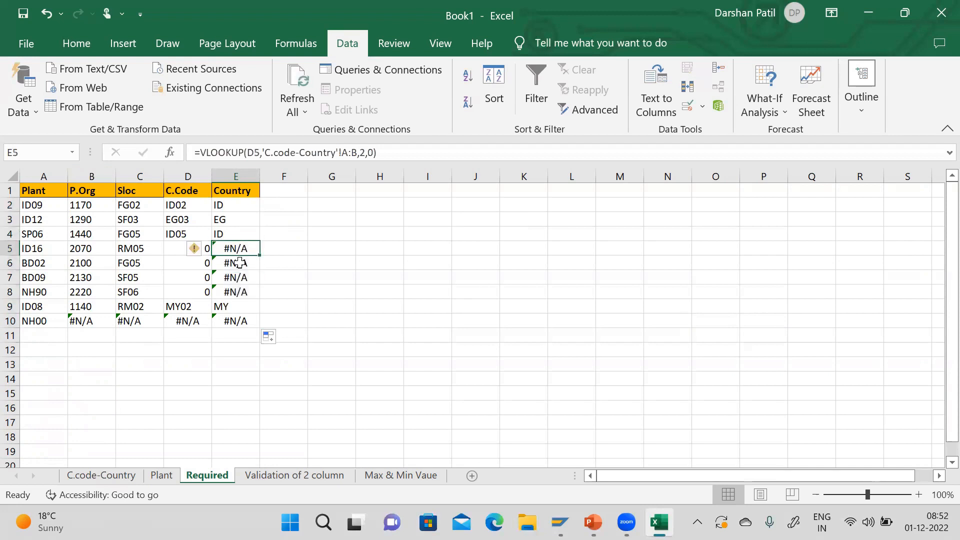
# Clear the C.Code filter on the Plant sheet to show all its rows
pyautogui.click(123, 477)
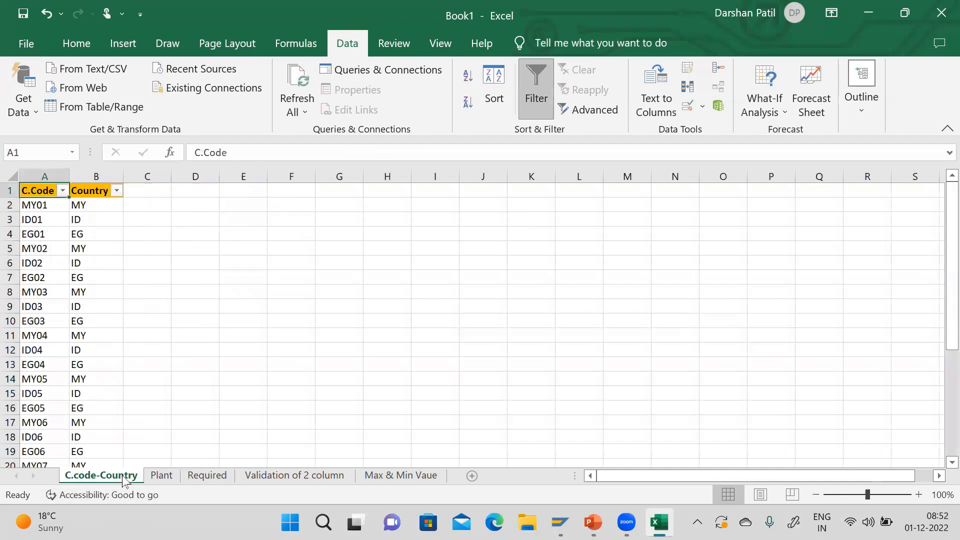
pyautogui.click(159, 476)
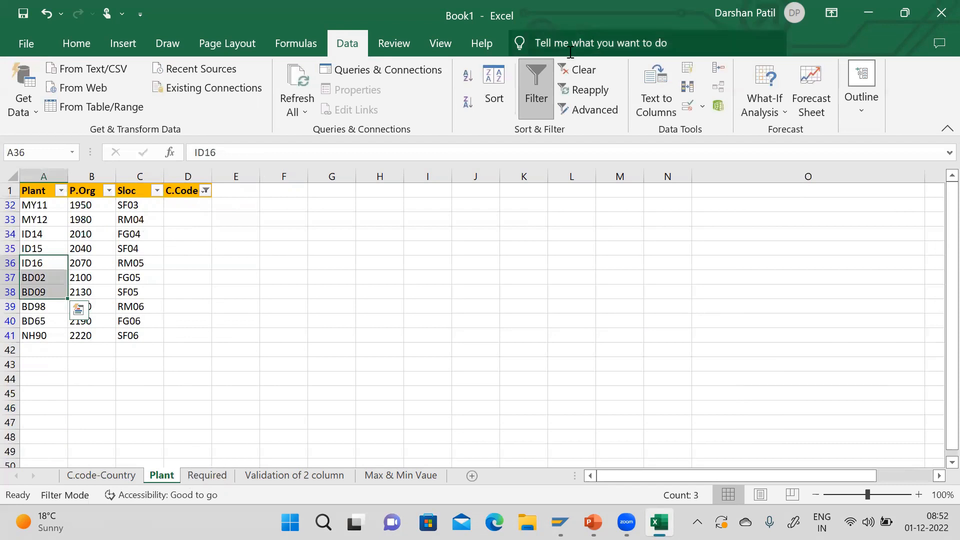
pyautogui.click(596, 76)
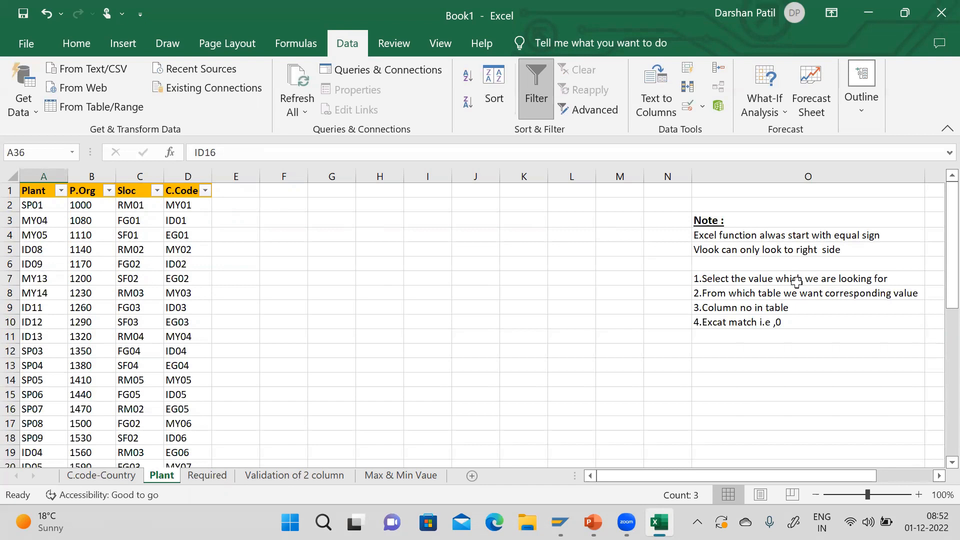
# Review the numbered VLOOKUP steps in the note in column O of the Plant sheet
pyautogui.moveTo(797, 281); pyautogui.dragTo(792, 322)
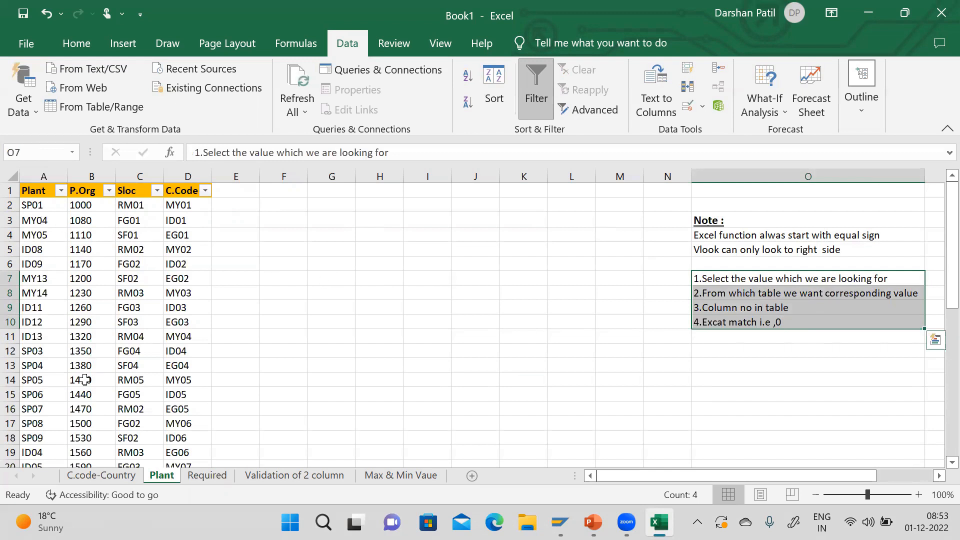
pyautogui.click(789, 310)
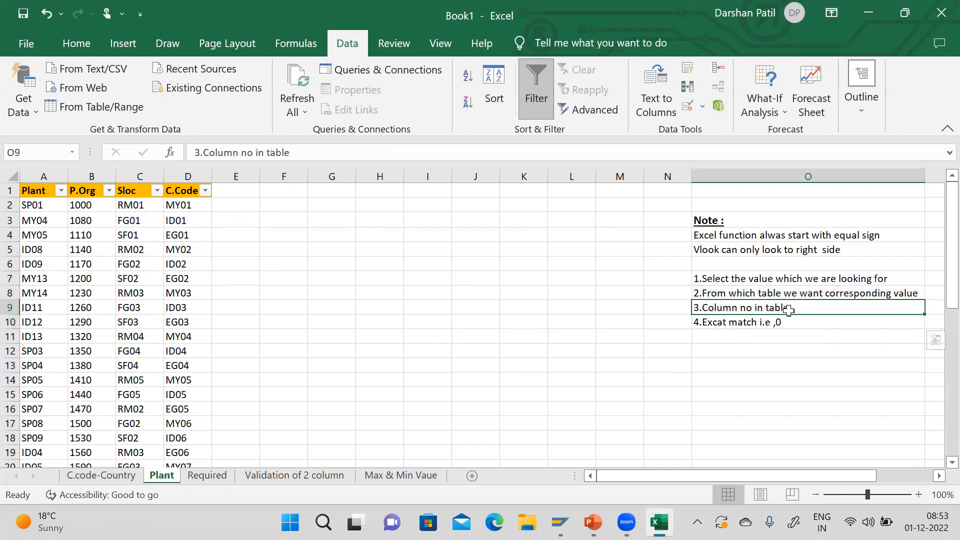
pyautogui.click(782, 295)
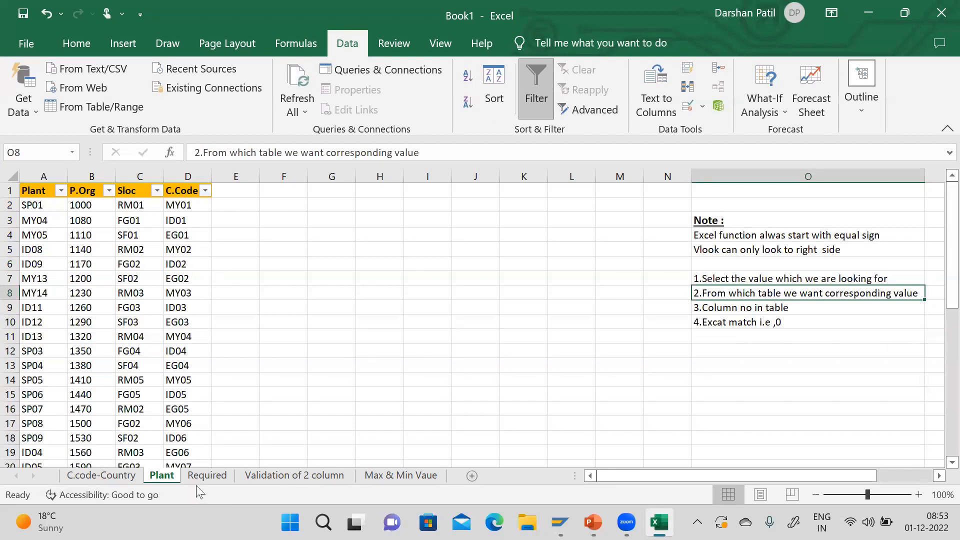
# Examine the two Plant and C.Code tables in columns A:B and H:I on the Validation of 2 column sheet
pyautogui.click(290, 476)
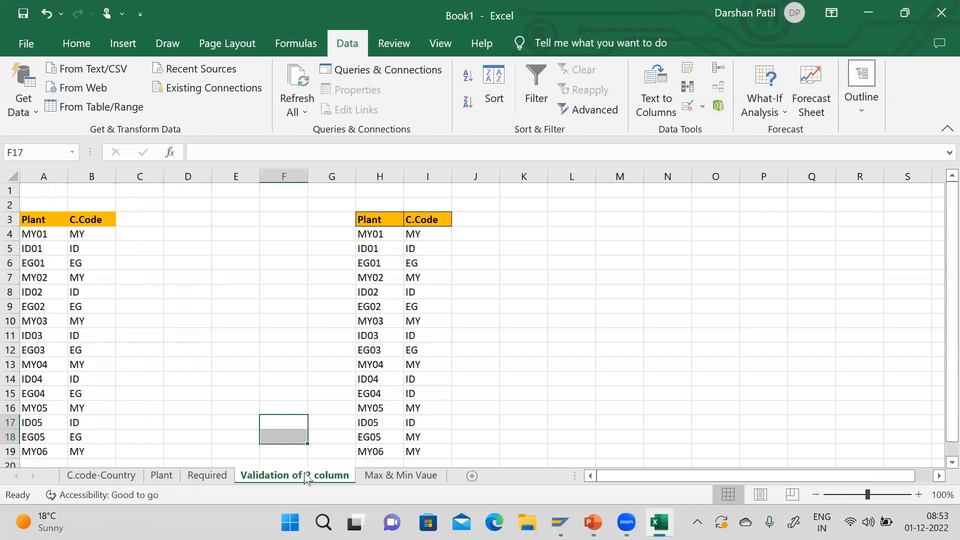
pyautogui.moveTo(44, 175); pyautogui.dragTo(101, 183)
pyautogui.moveTo(394, 165); pyautogui.dragTo(427, 167)
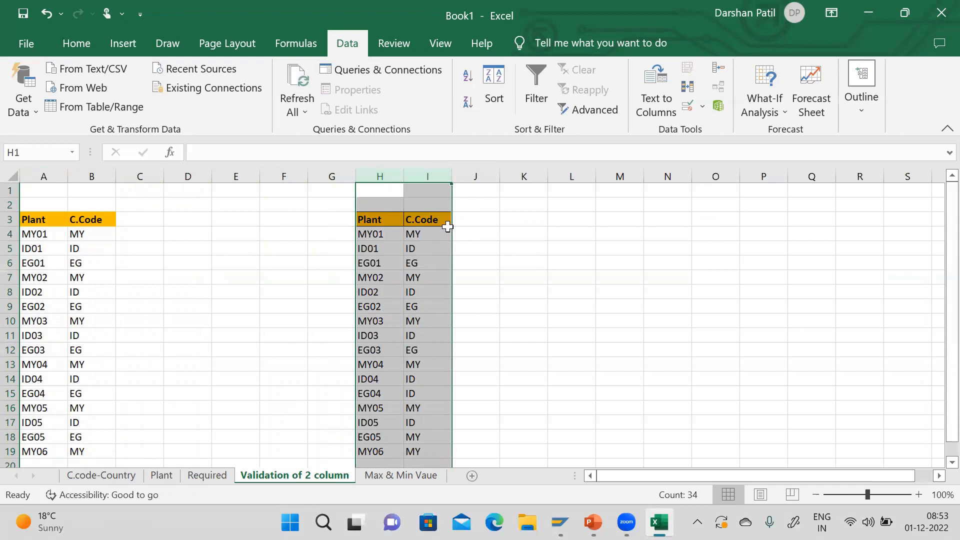
pyautogui.click(582, 280)
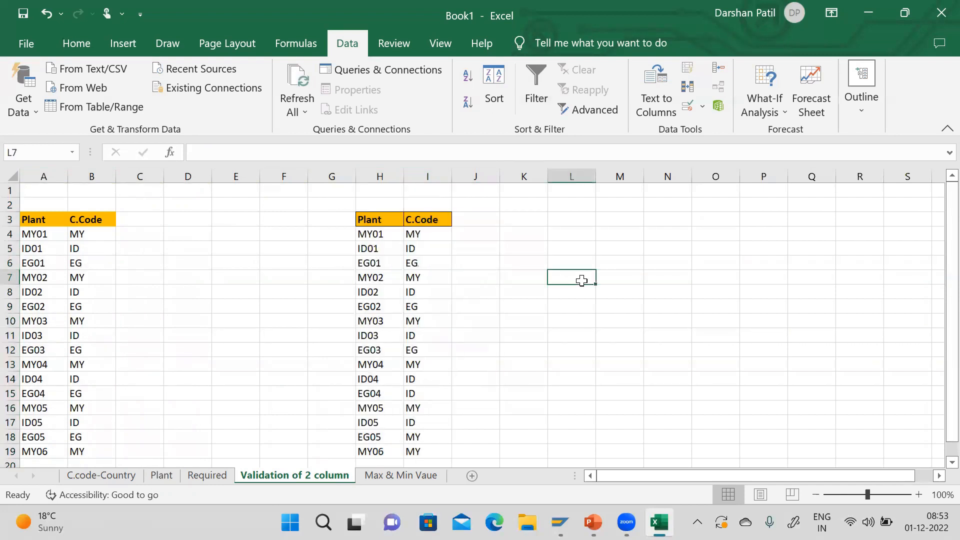
pyautogui.moveTo(388, 168); pyautogui.dragTo(423, 170)
pyautogui.moveTo(41, 170); pyautogui.dragTo(88, 175)
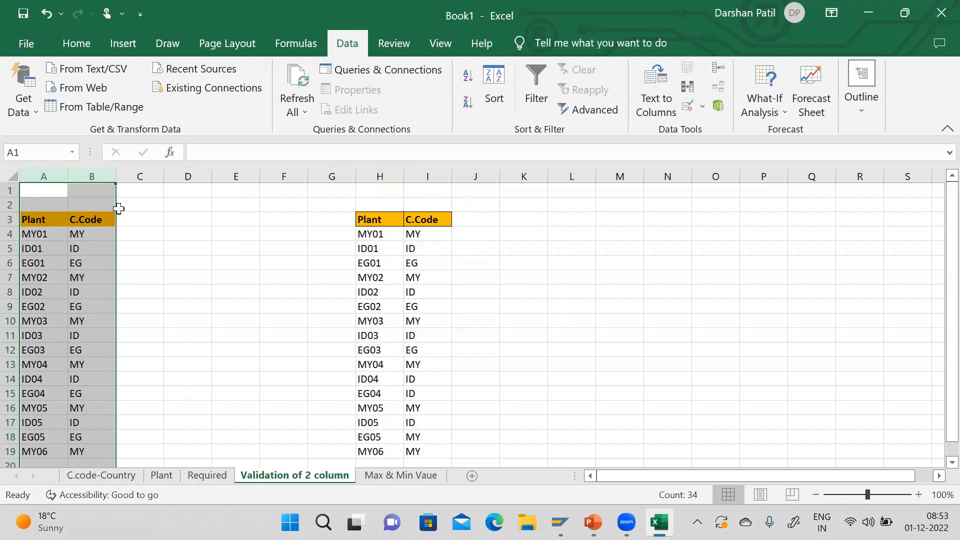
# Combine Plant and C.Code of the first table with =A4&B4 in C4 and fill it down to C19
pyautogui.click(138, 237)
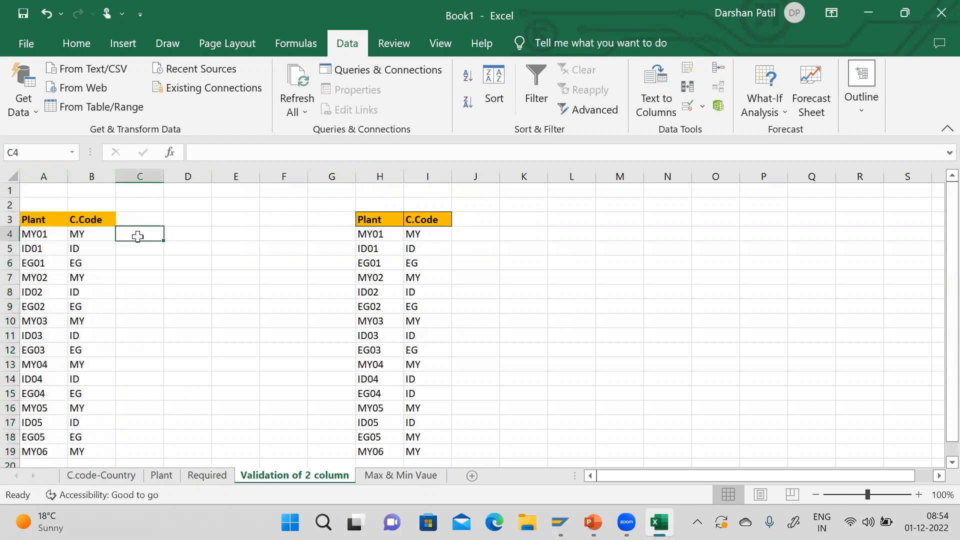
pyautogui.write('=')
pyautogui.click(56, 231)
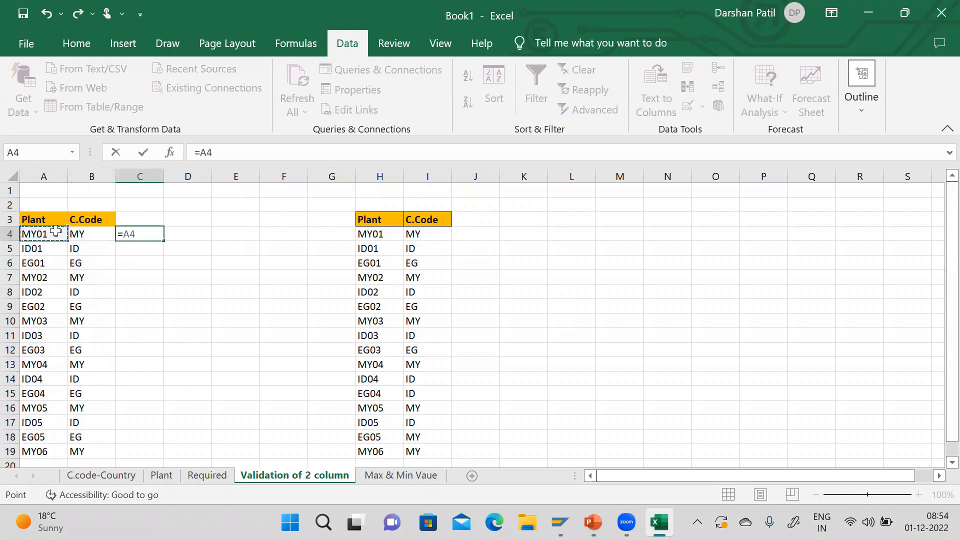
pyautogui.write('&')
pyautogui.click(84, 233)
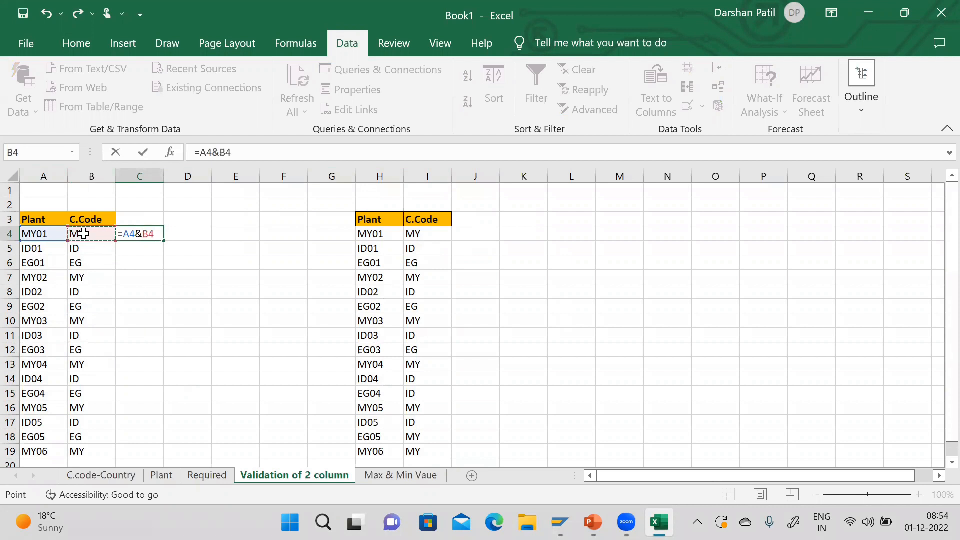
pyautogui.press('Return')
pyautogui.click(158, 235)
pyautogui.doubleClick(161, 240)
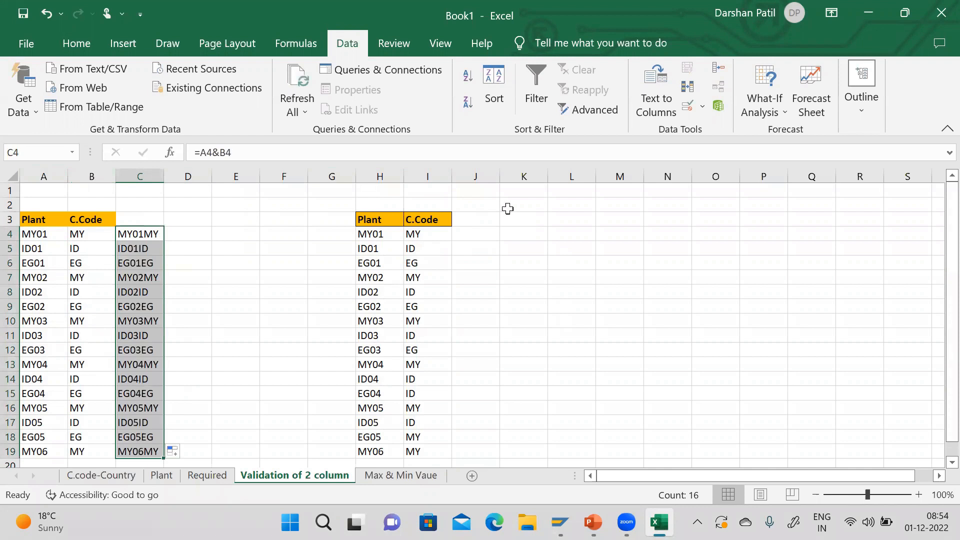
# Combine Plant and C.Code of the second table with =H4&I4 in J4 and fill it down to J19
pyautogui.click(473, 235)
pyautogui.write('=')
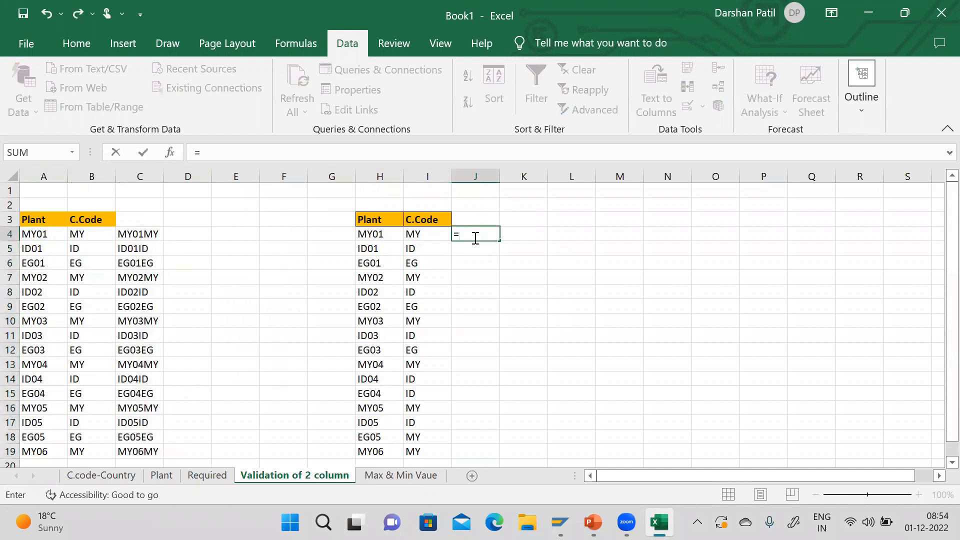
pyautogui.click(385, 236)
pyautogui.write('&')
pyautogui.click(417, 234)
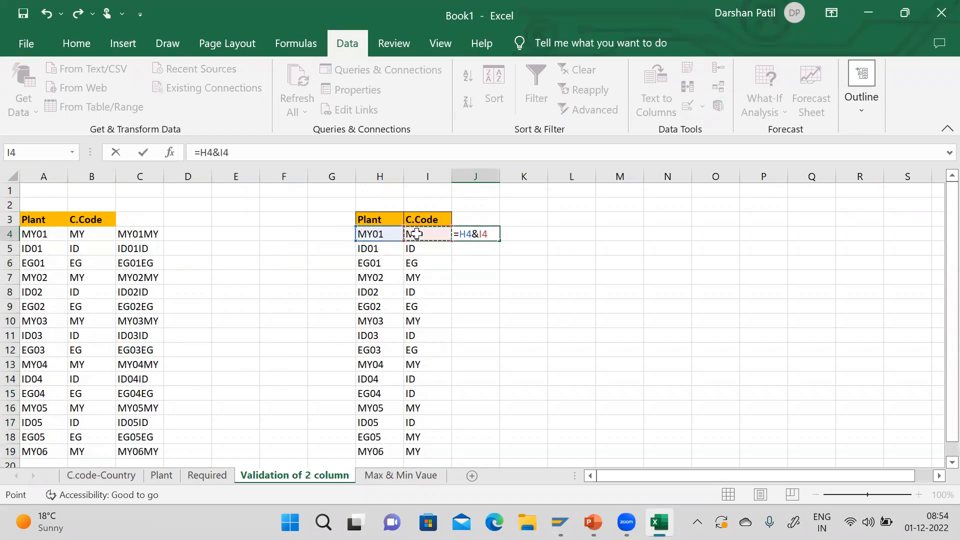
pyautogui.press('Return')
pyautogui.click(501, 235)
pyautogui.click(493, 235)
pyautogui.doubleClick(499, 241)
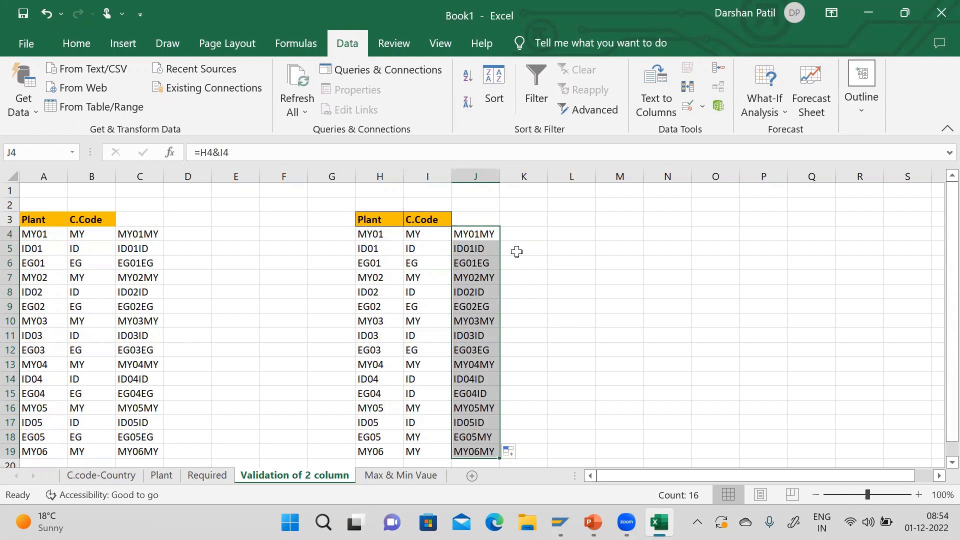
# Compare the combined Plant and C.Code values in columns C and J
pyautogui.click(383, 194)
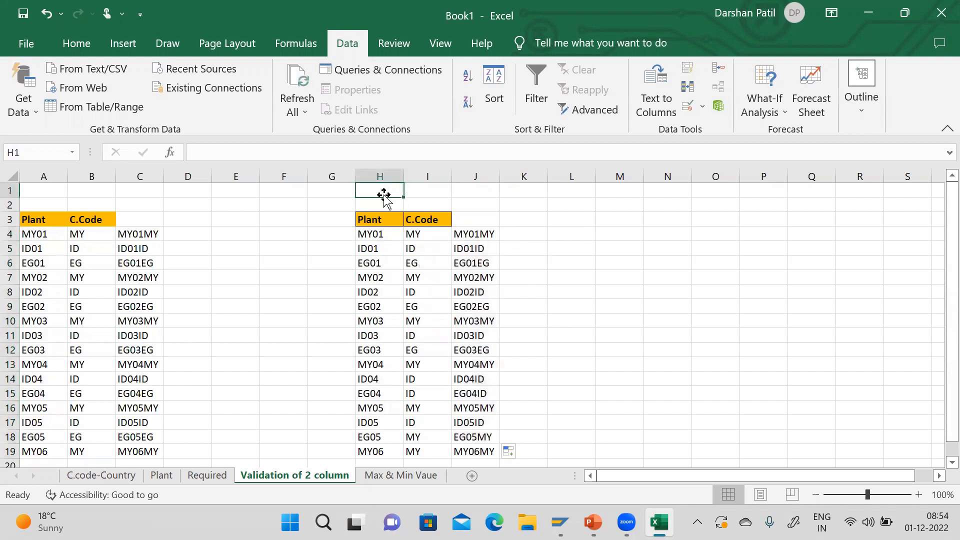
pyautogui.click(50, 188)
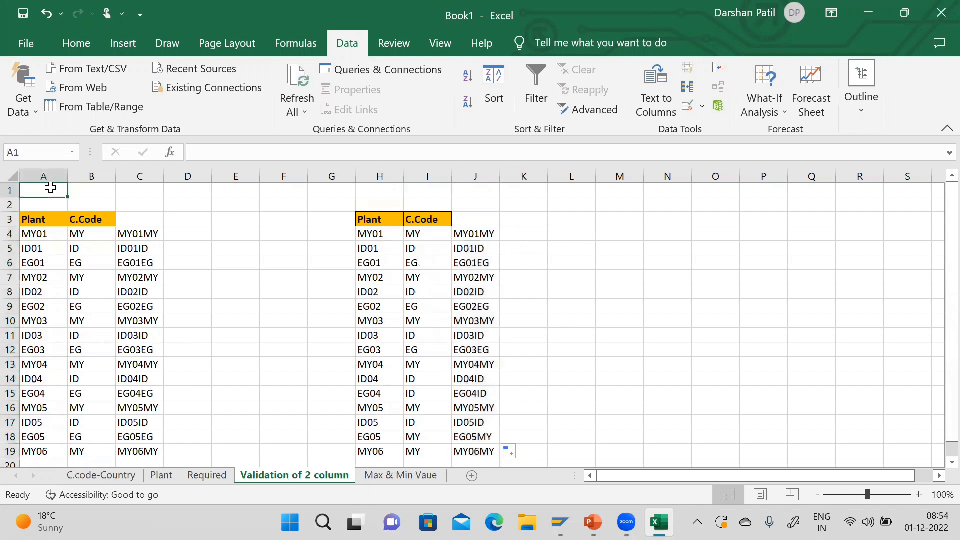
pyautogui.click(625, 222)
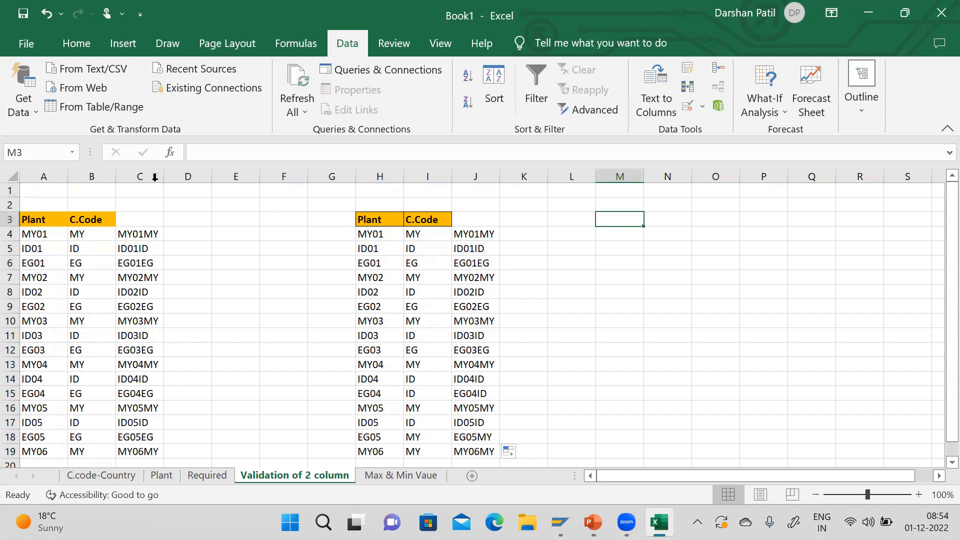
pyautogui.click(155, 177)
pyautogui.keyDown('ctrl'); pyautogui.click(492, 173); pyautogui.keyUp('ctrl')
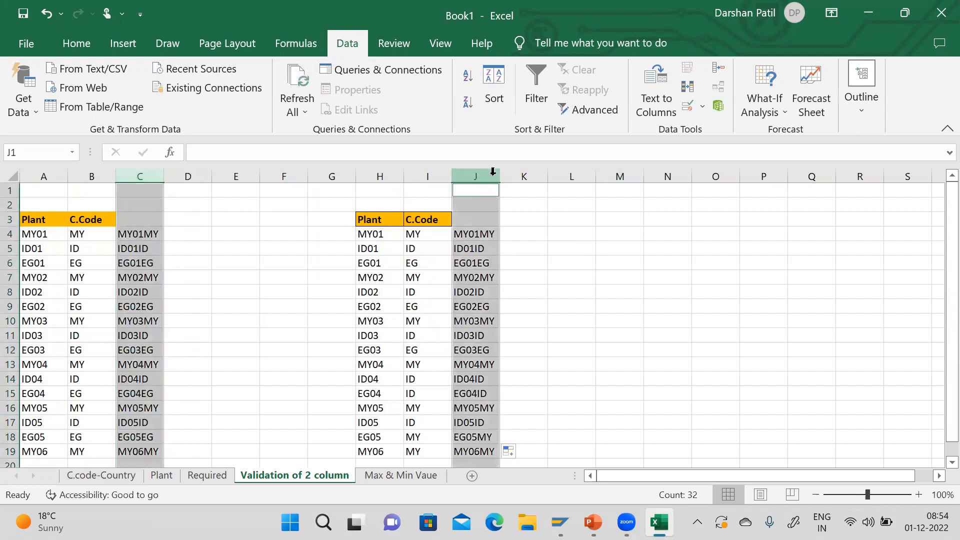
pyautogui.click(630, 231)
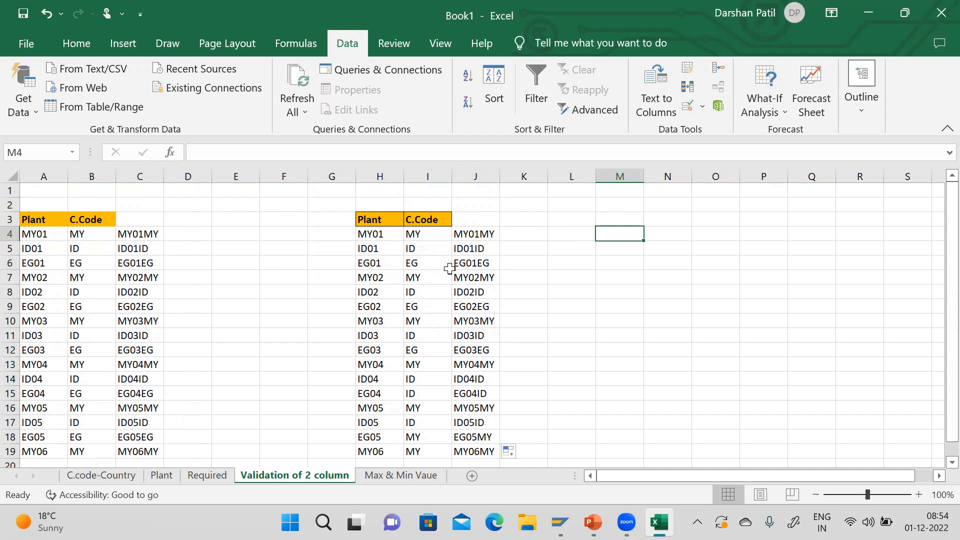
pyautogui.write('=CL')
pyautogui.press('BackSpace')
pyautogui.press('BackSpace')
pyautogui.write('V')
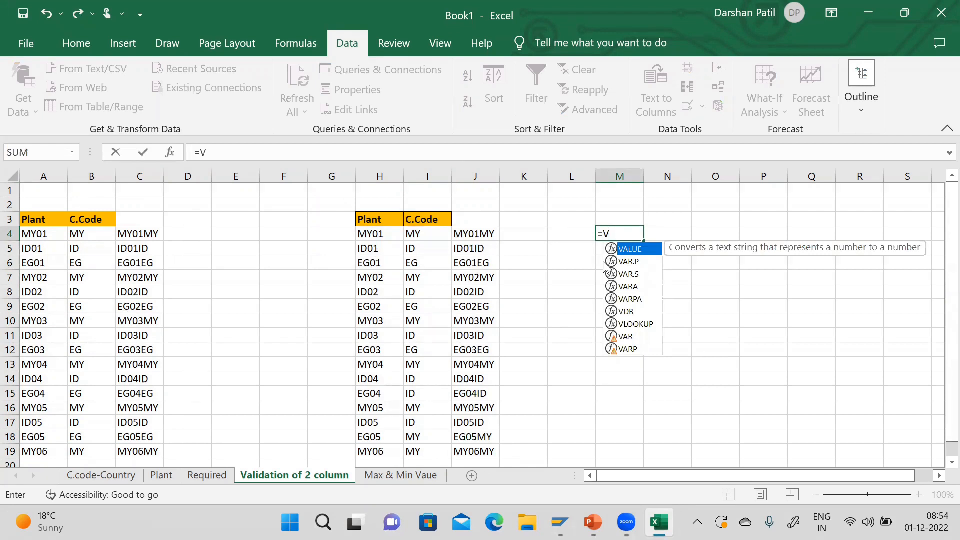
pyautogui.write('LOOK')
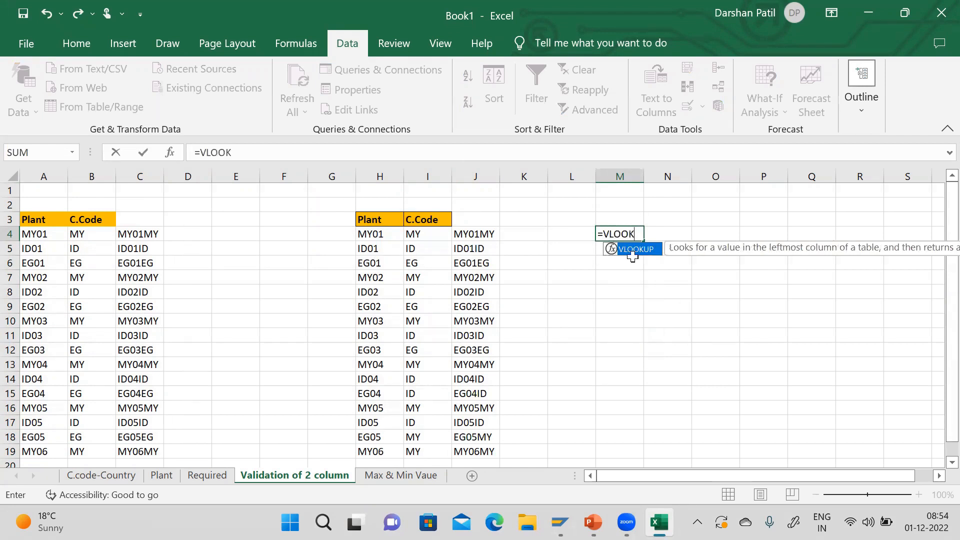
pyautogui.press('Return')
# Enter =VLOOKUP(J4,C:C,1,0) in M4 to look up the second table's combined key in column C
pyautogui.click(632, 235)
pyautogui.write('=VLOOK')
pyautogui.doubleClick(634, 249)
pyautogui.click(489, 236)
pyautogui.write(',')
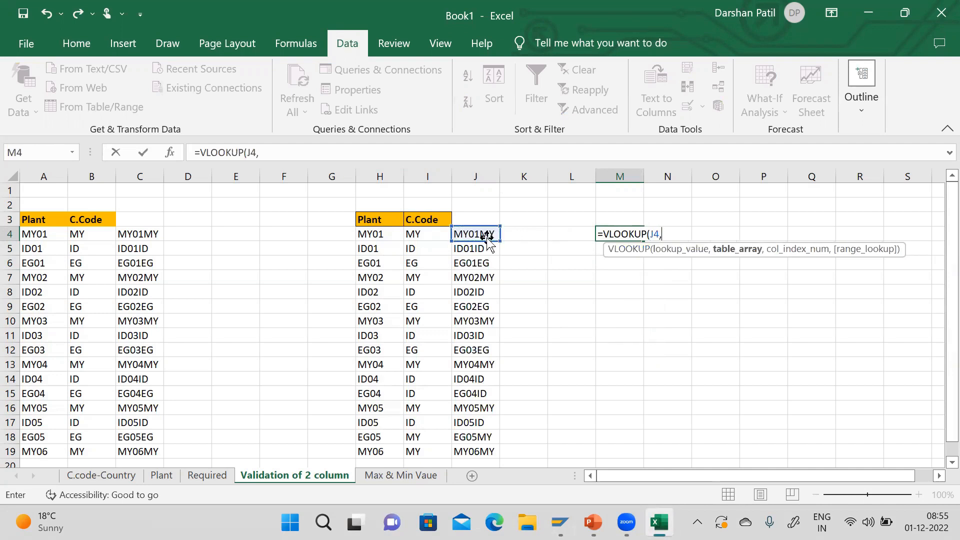
pyautogui.click(152, 173)
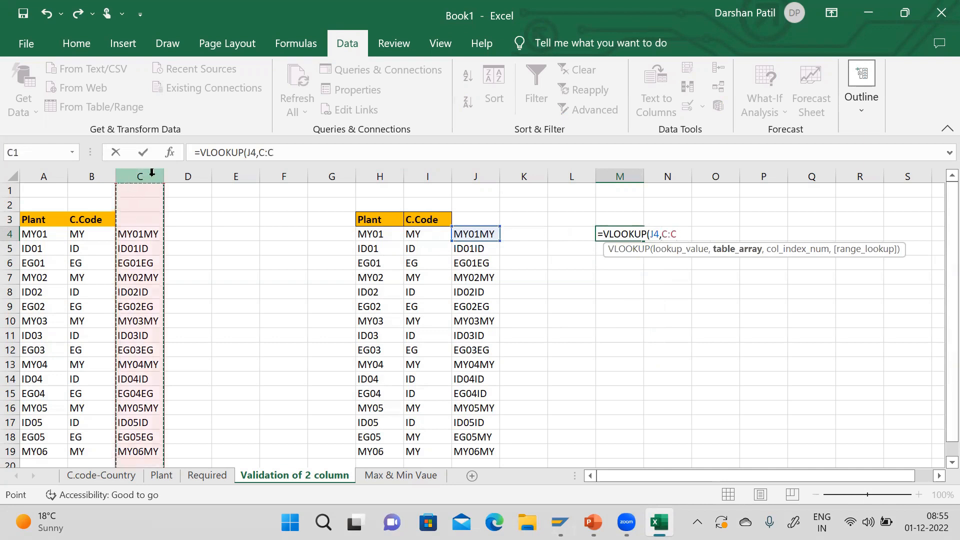
pyautogui.write(',1')
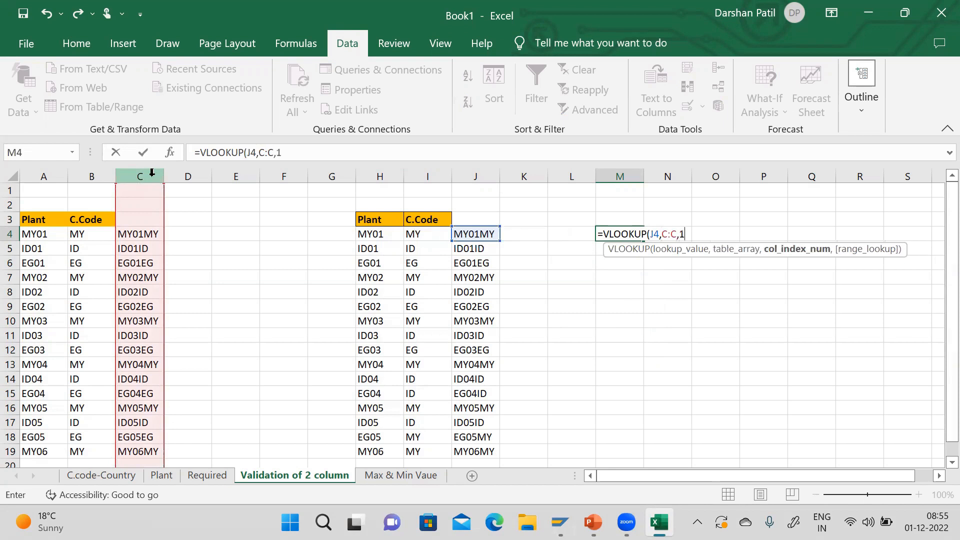
pyautogui.write(',0')
pyautogui.press('Return')
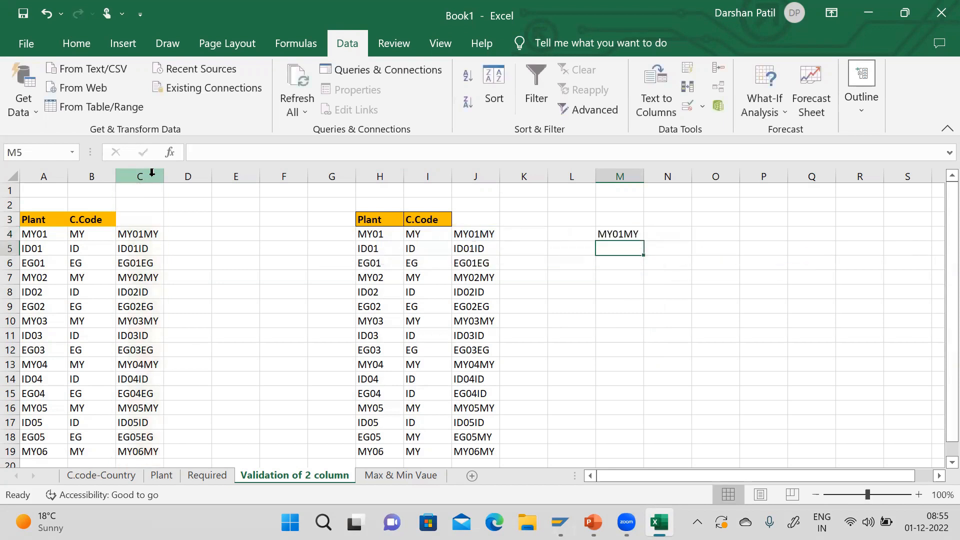
# Review the lookup value and column C used by M4, and fill its VLOOKUP formula down to M19
pyautogui.click(632, 237)
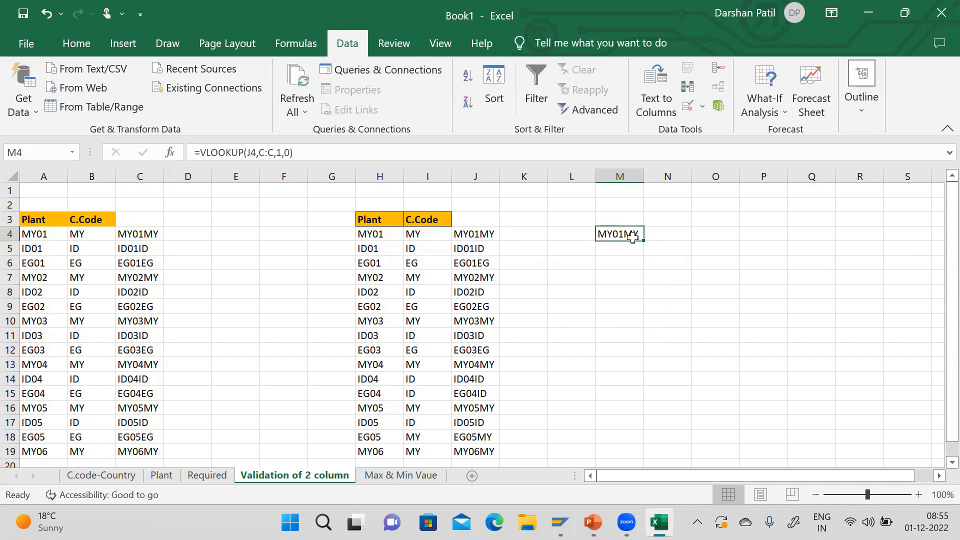
pyautogui.click(481, 235)
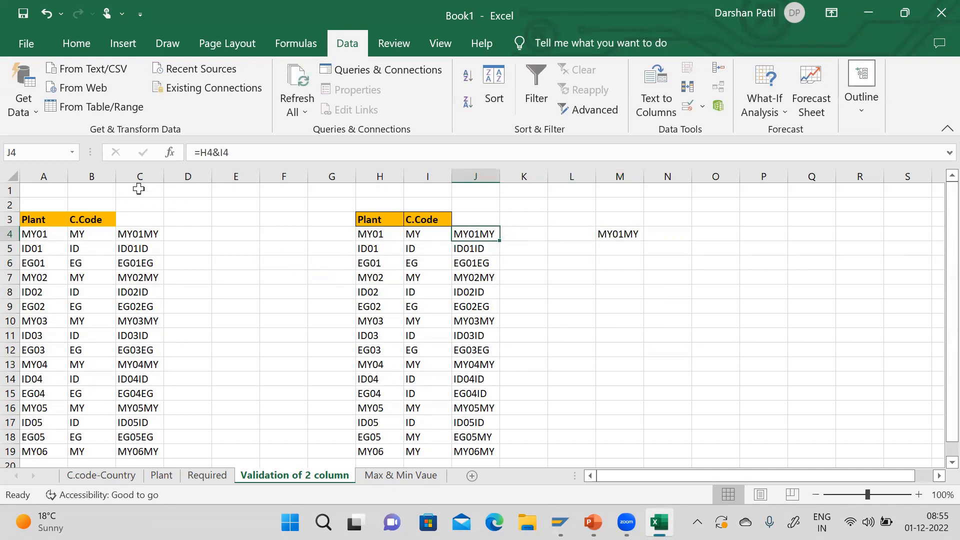
pyautogui.click(142, 176)
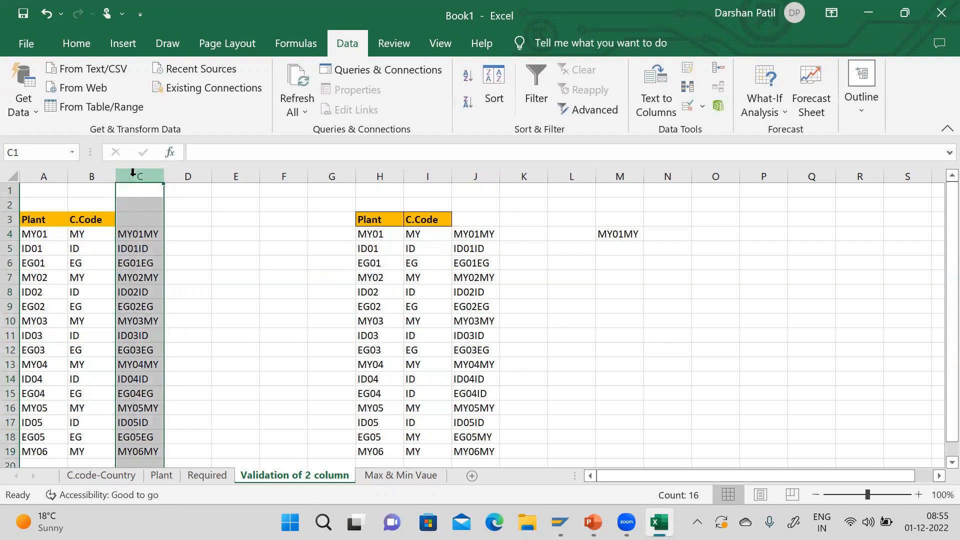
pyautogui.click(616, 235)
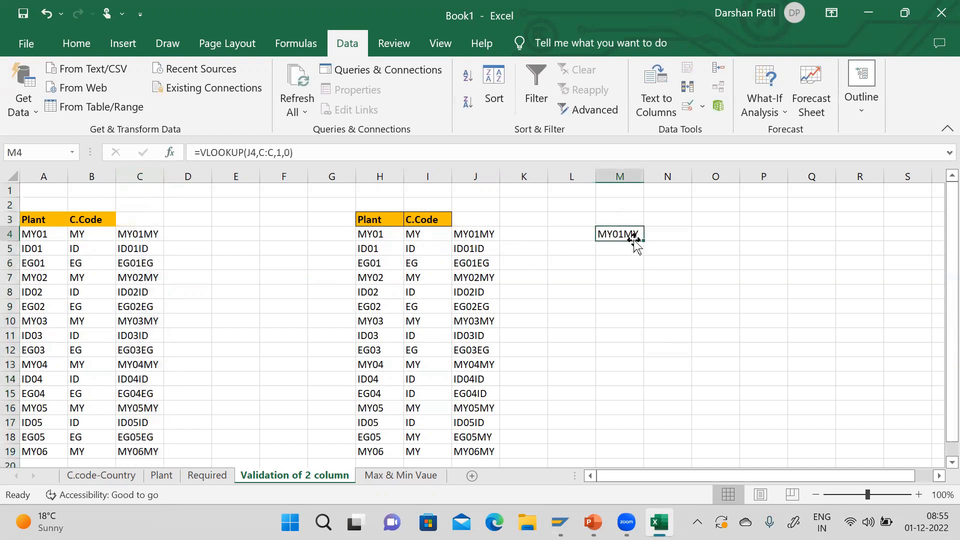
pyautogui.moveTo(642, 241); pyautogui.dragTo(632, 420)
pyautogui.moveTo(949, 353); pyautogui.dragTo(945, 285)
# Apply filters to the whole of header row 3, replacing the filter set only on column M
pyautogui.click(626, 212)
pyautogui.click(536, 90)
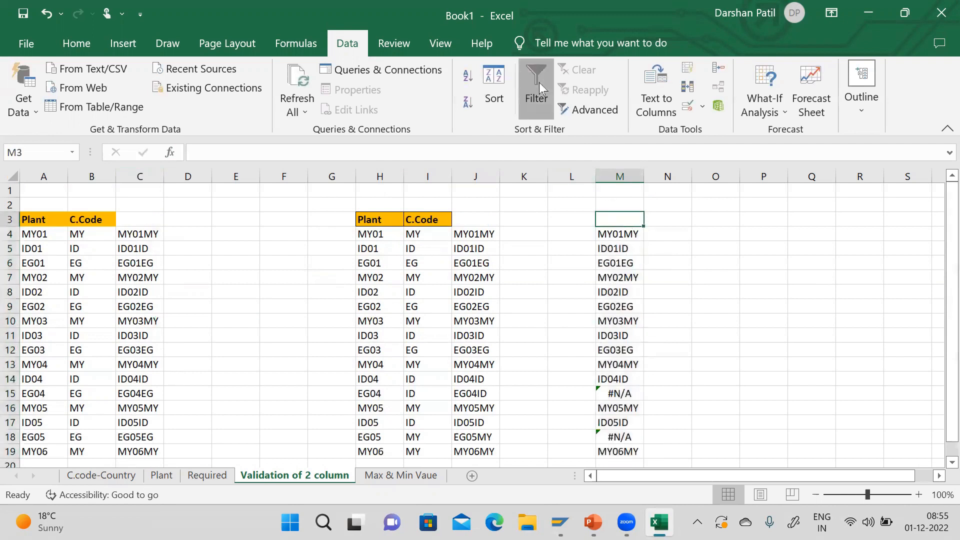
pyautogui.click(9, 218)
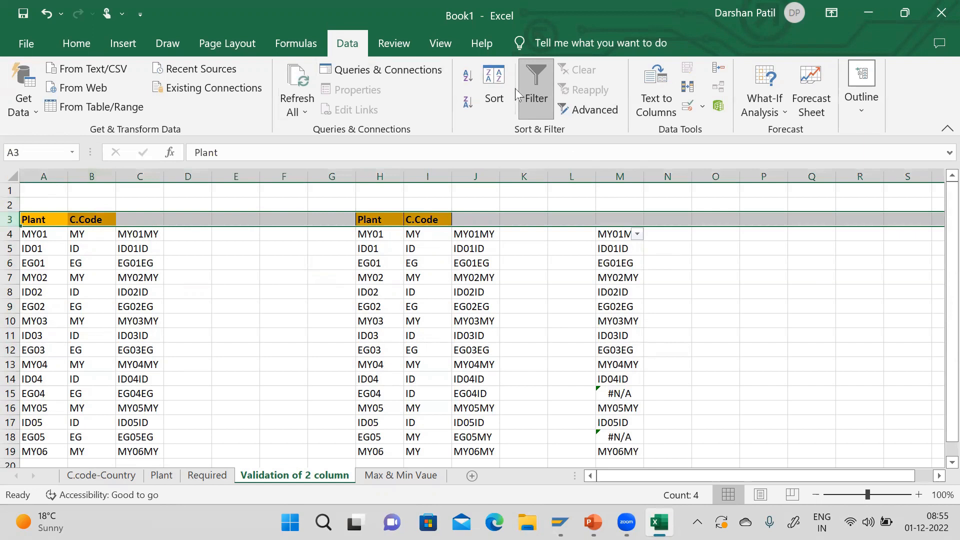
pyautogui.click(542, 101)
pyautogui.click(542, 102)
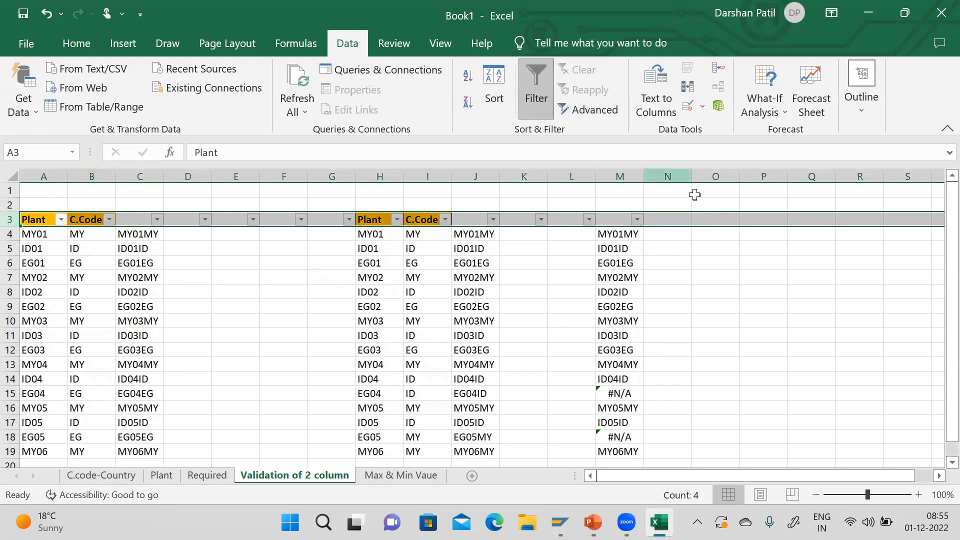
# Filter column M to the values matching the search text NA
pyautogui.click(638, 220)
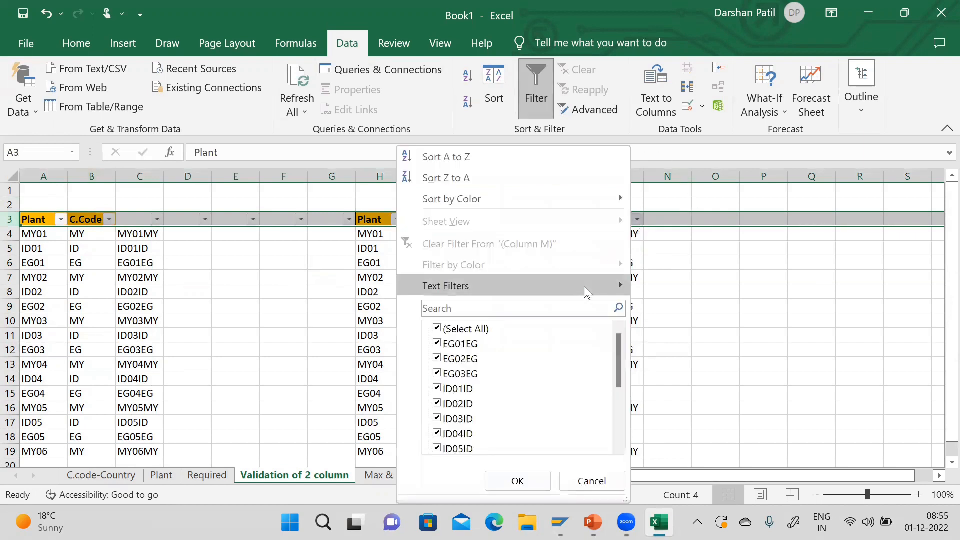
pyautogui.click(567, 306)
pyautogui.write('N')
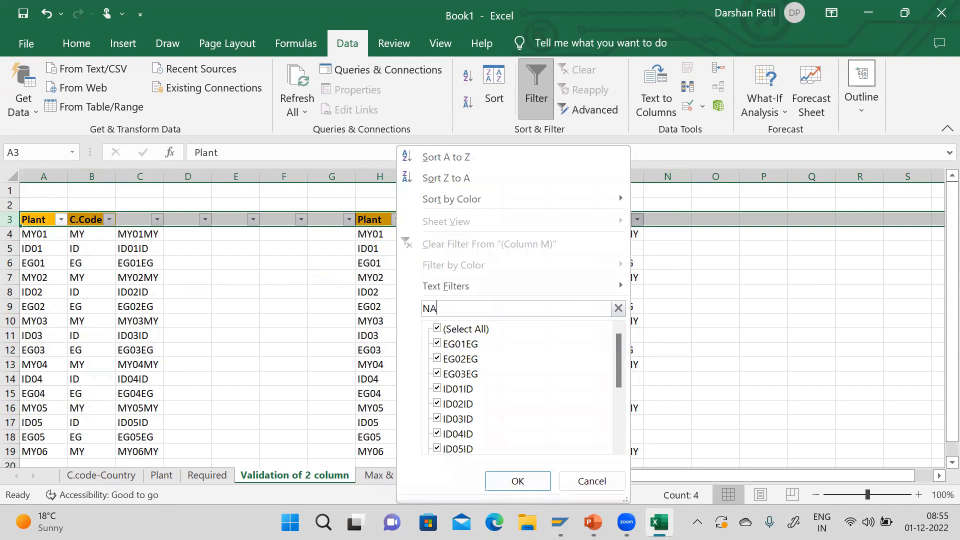
pyautogui.press('Return')
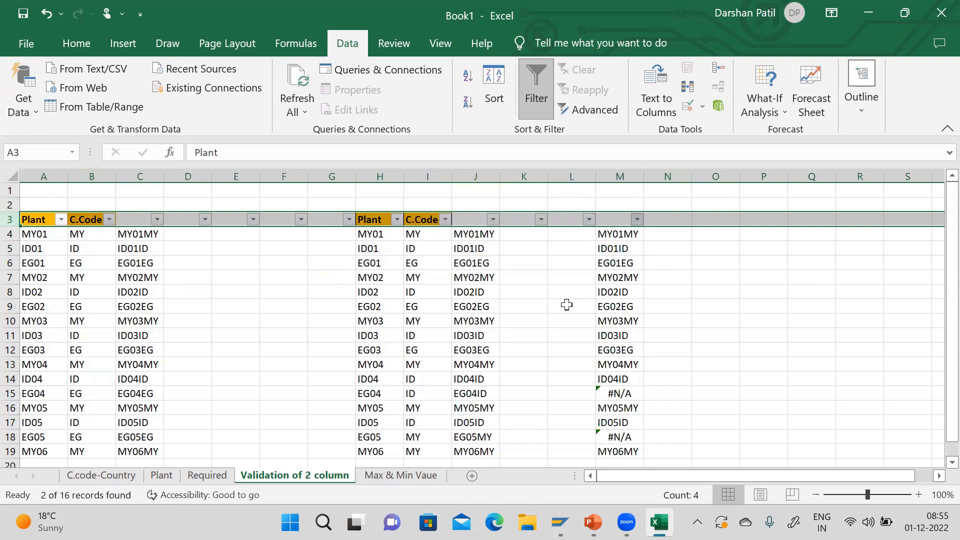
# Fill the filtered combined keys in J15 and J18 with orange and remove the filter from the sheet
pyautogui.click(498, 290)
pyautogui.moveTo(473, 234); pyautogui.dragTo(450, 251)
pyautogui.click(76, 43)
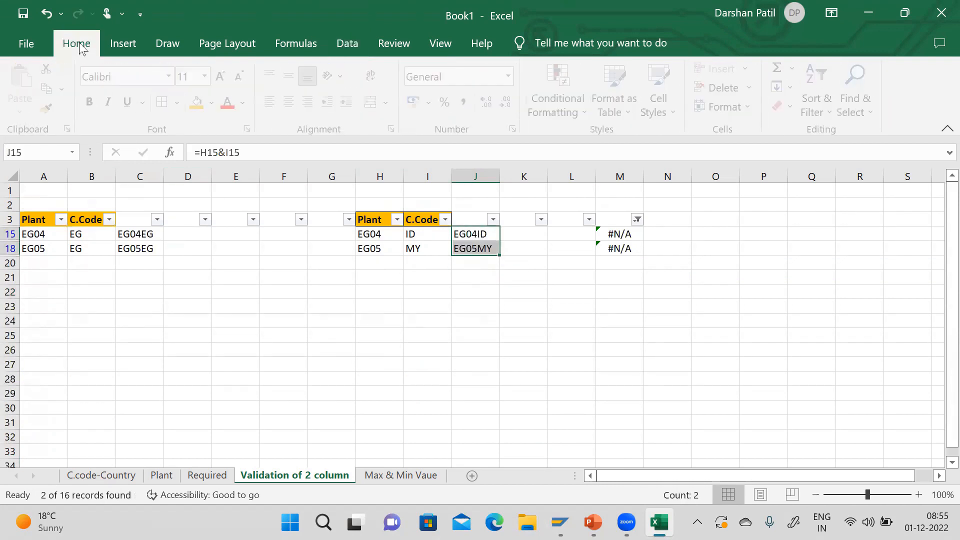
pyautogui.click(200, 103)
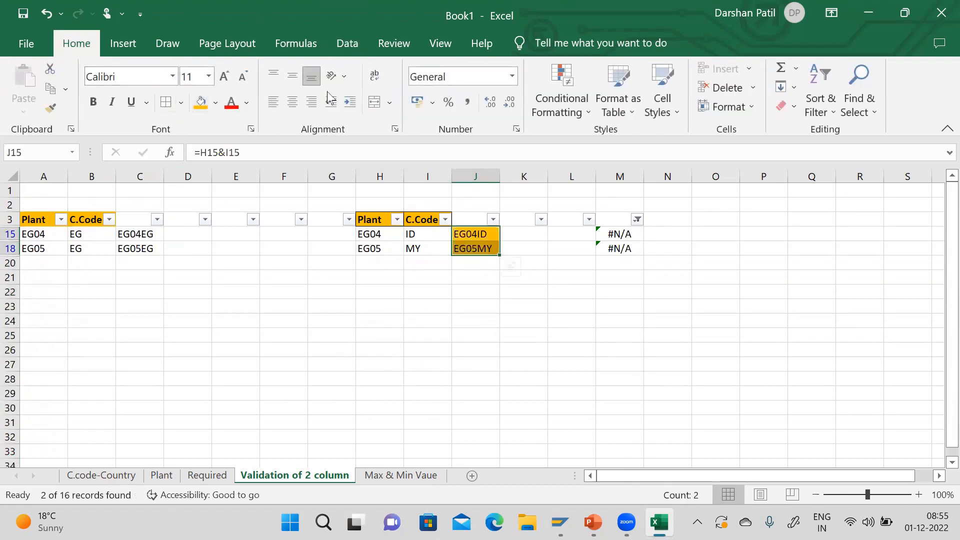
pyautogui.click(345, 43)
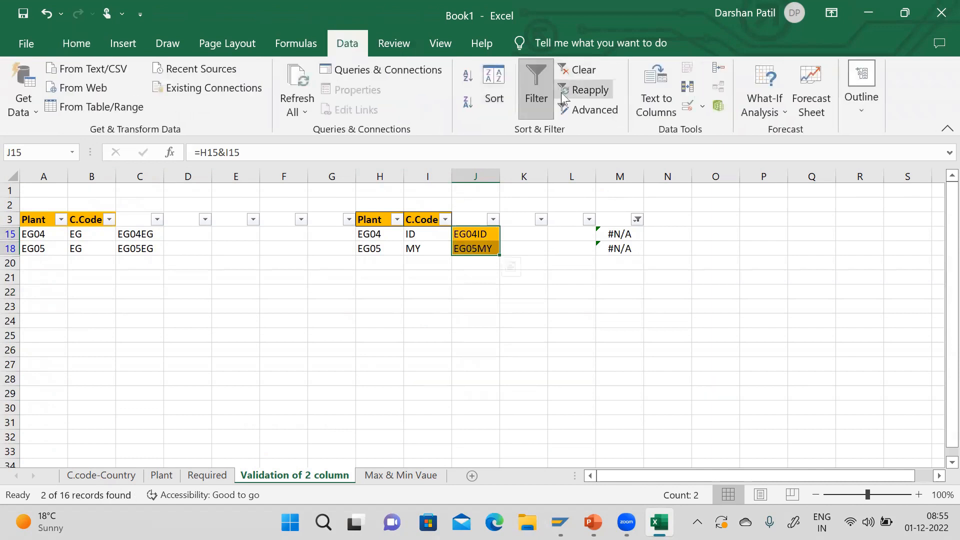
pyautogui.click(549, 95)
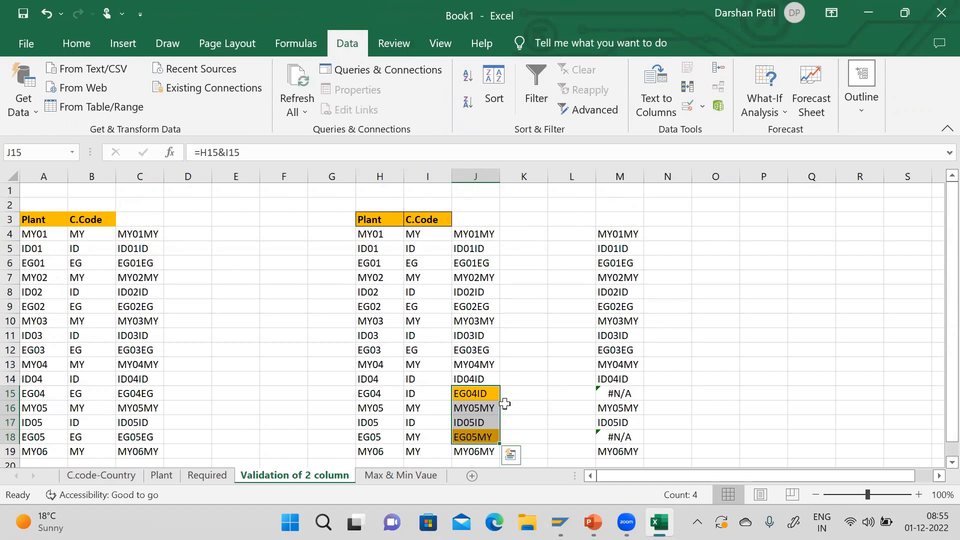
# Color the mismatching C.Code values of plant EG04 red in B15 and I15
pyautogui.click(382, 398)
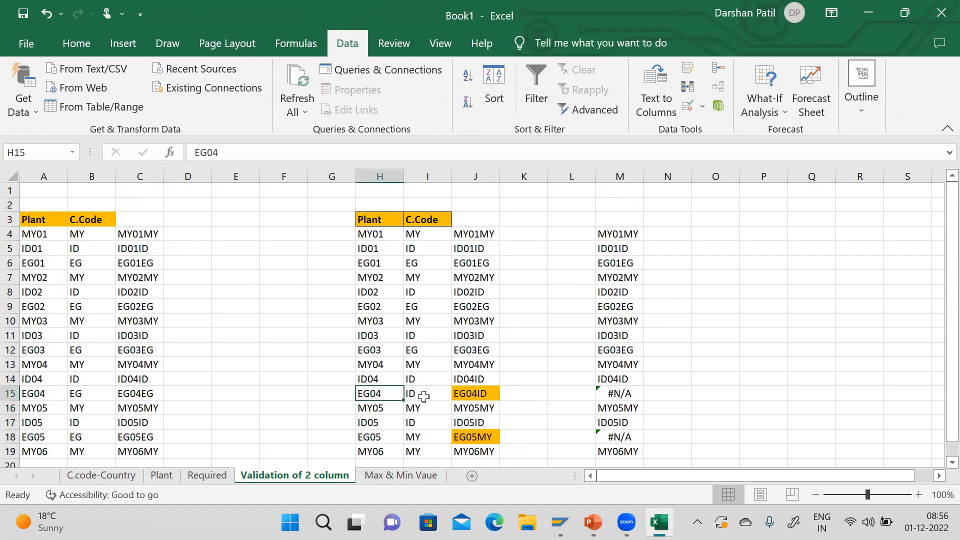
pyautogui.click(98, 398)
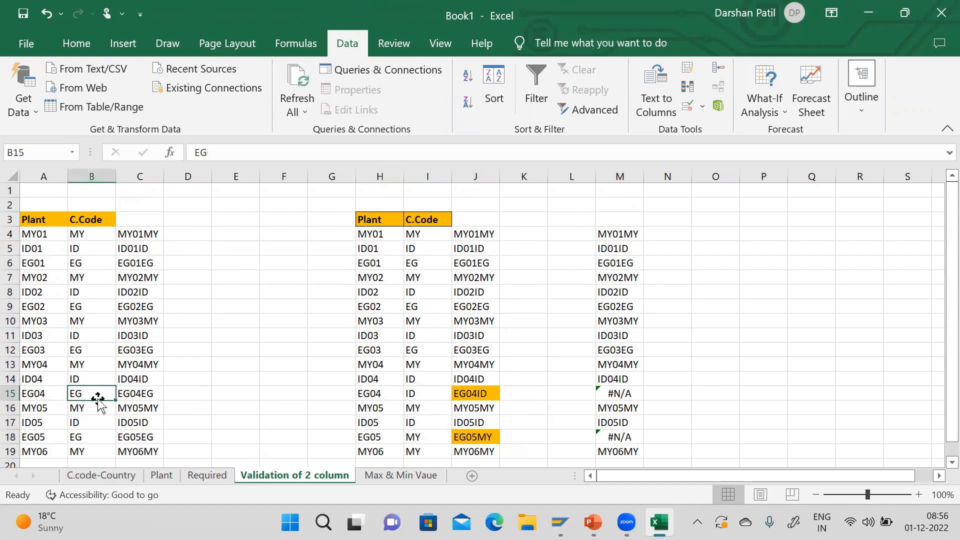
pyautogui.click(80, 42)
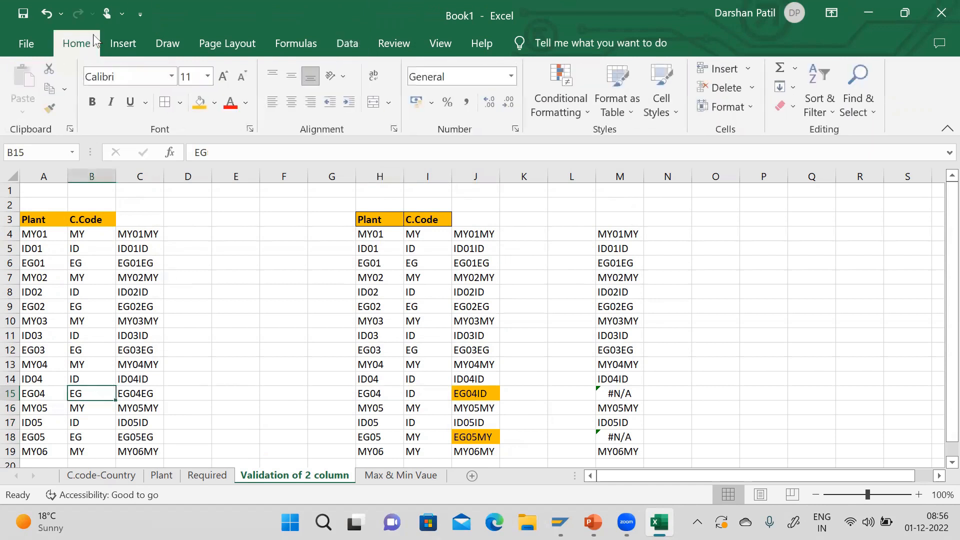
pyautogui.click(231, 102)
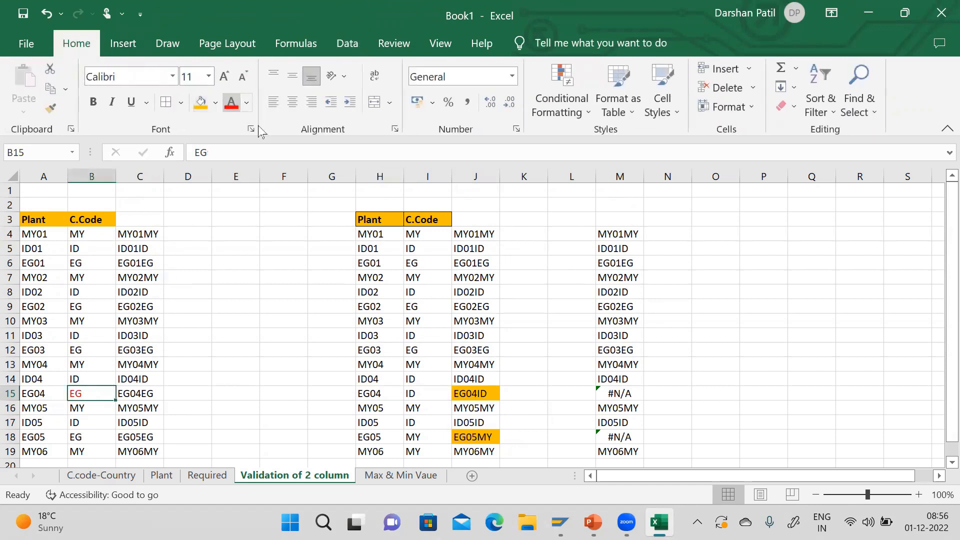
pyautogui.click(428, 403)
pyautogui.click(430, 394)
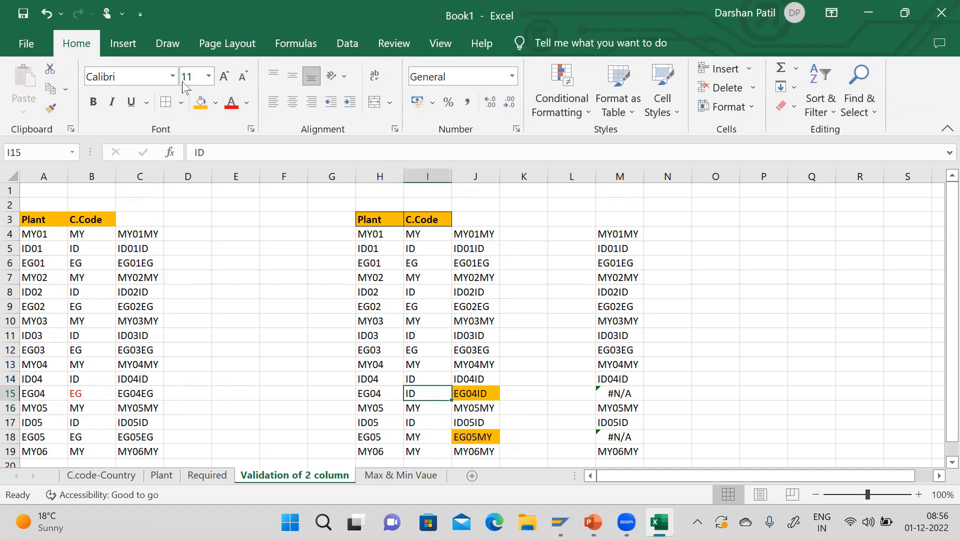
pyautogui.click(231, 102)
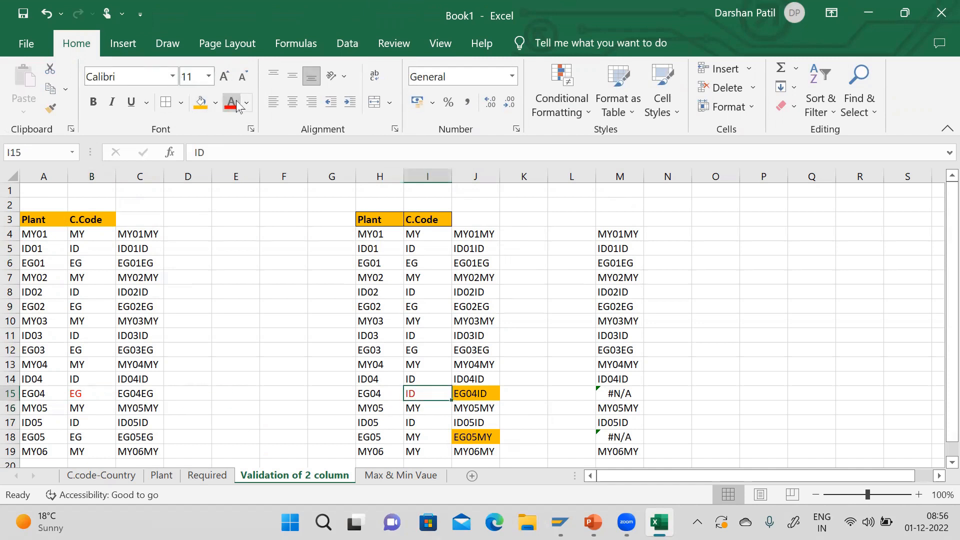
# Color the mismatching C.Code values of plant EG05 red in I18 and B18
pyautogui.click(418, 441)
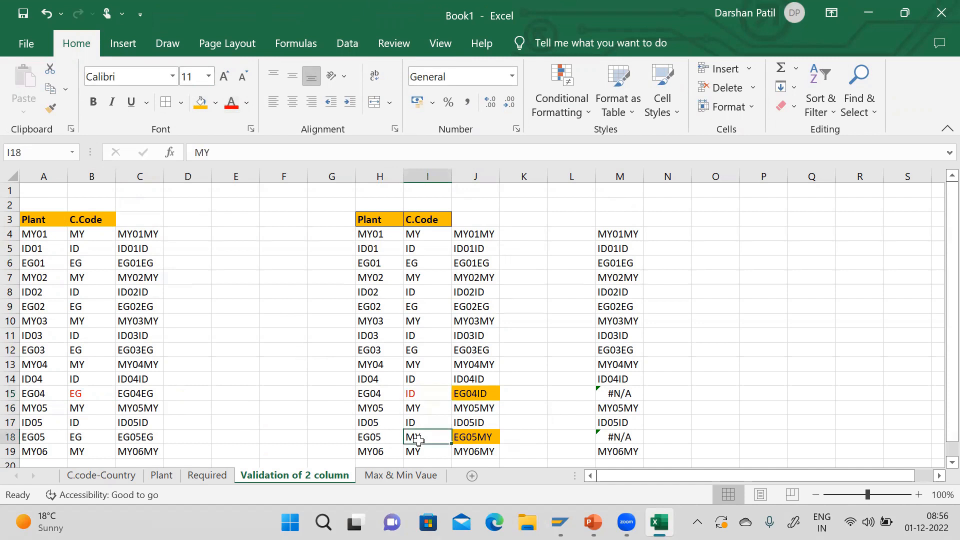
pyautogui.click(231, 102)
pyautogui.click(90, 438)
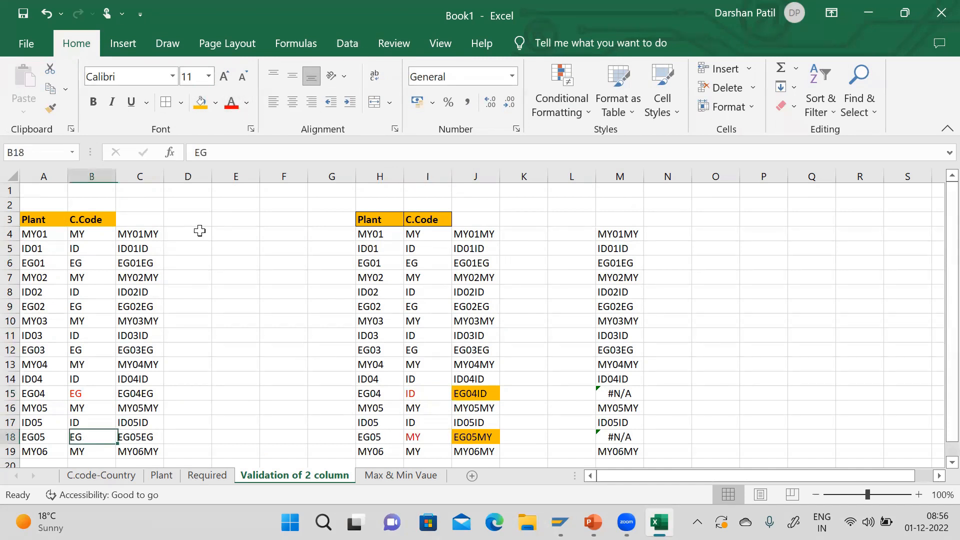
pyautogui.click(233, 102)
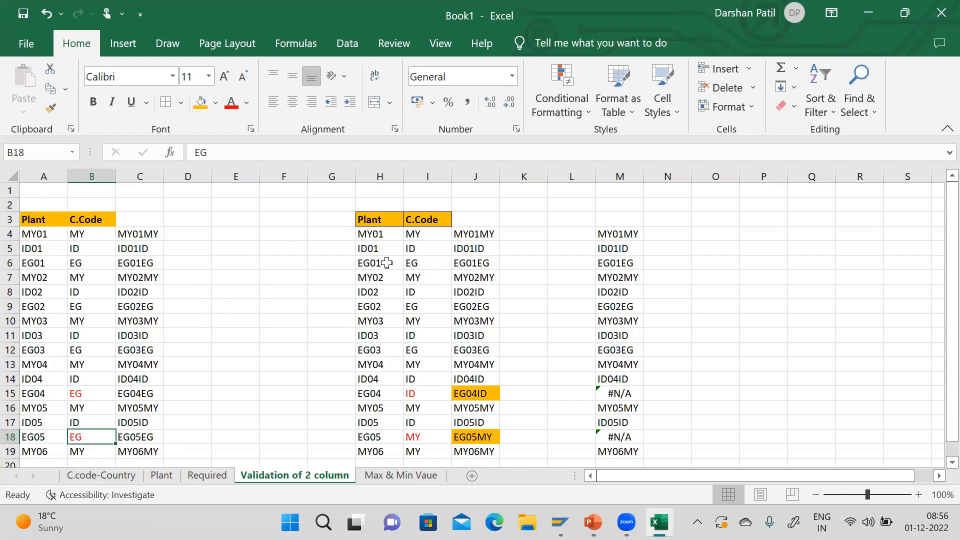
# Examine the country codes and Material values in A1:B7 on the Max & Min Vaue sheet
pyautogui.click(395, 476)
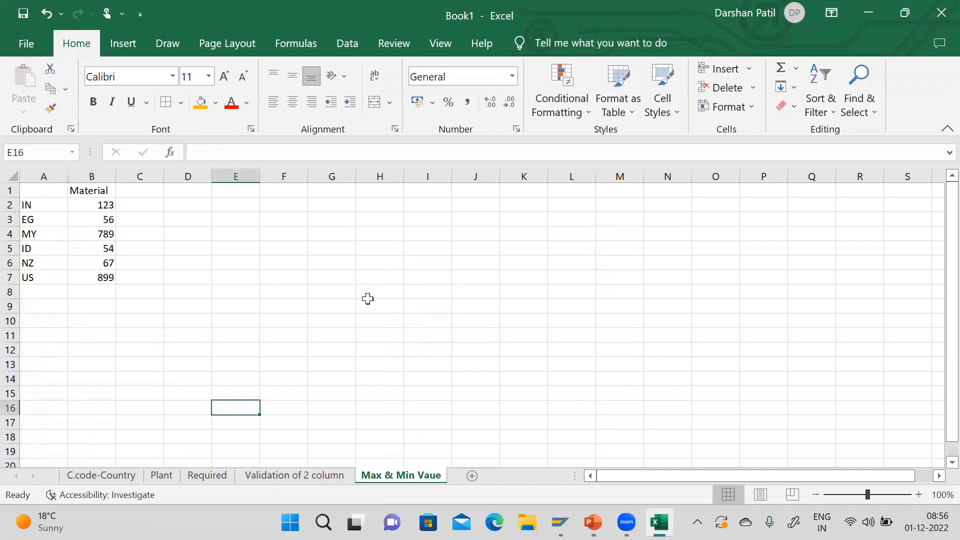
pyautogui.moveTo(49, 201); pyautogui.dragTo(81, 277)
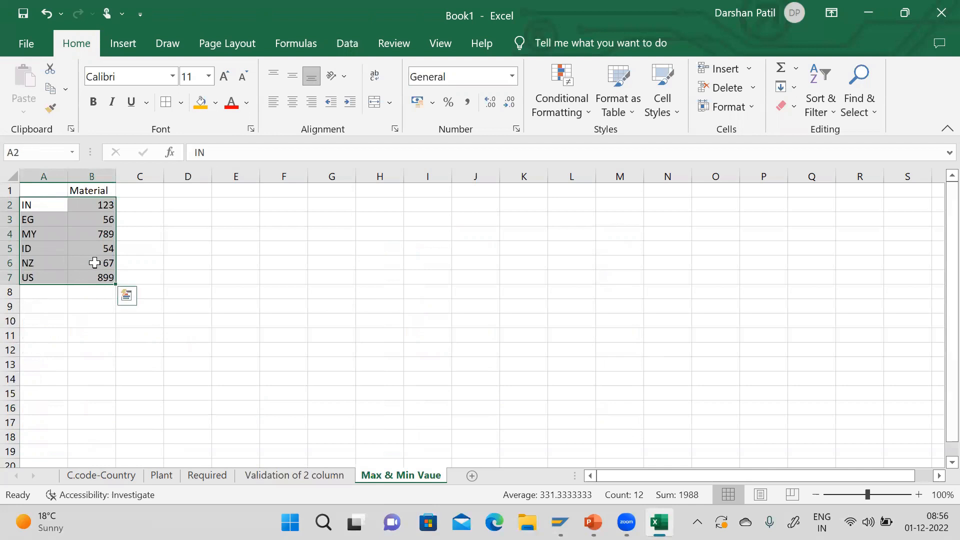
pyautogui.click(95, 262)
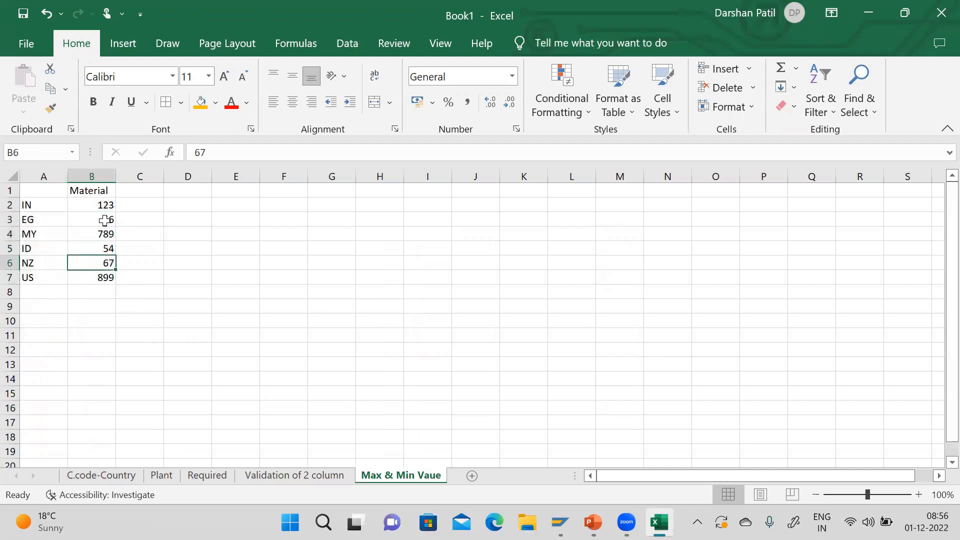
pyautogui.click(107, 190)
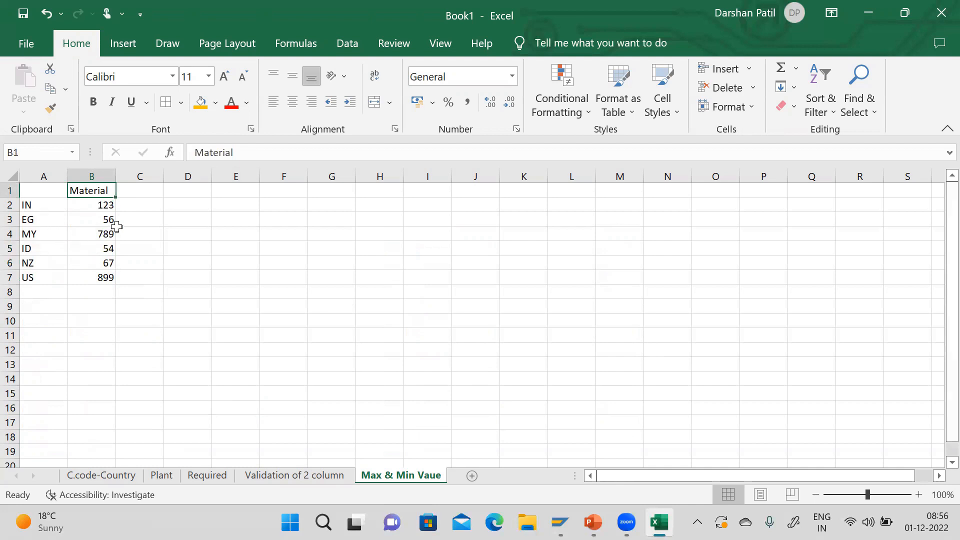
pyautogui.moveTo(106, 205); pyautogui.dragTo(107, 276)
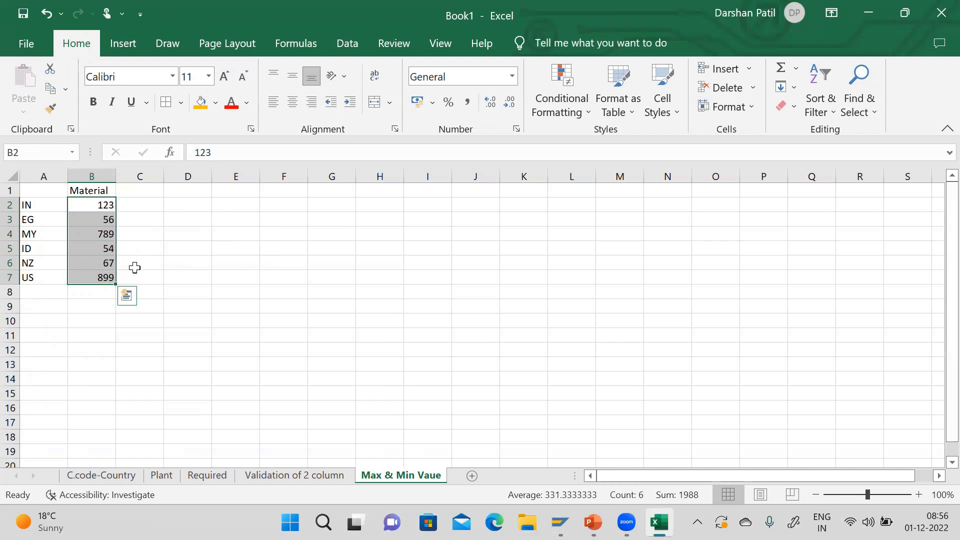
# Add the headings Max in D1 and Min in E1 beside the Material table
pyautogui.click(110, 250)
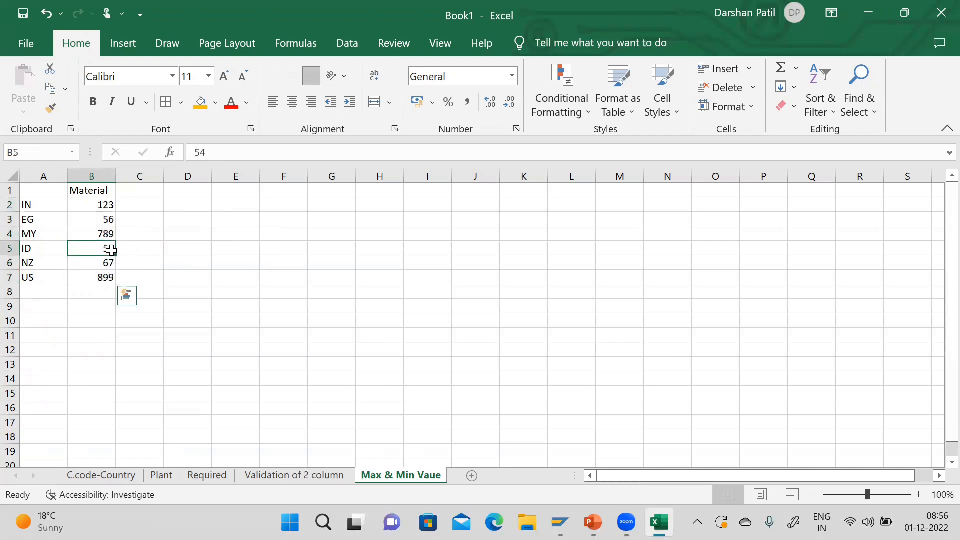
pyautogui.click(106, 279)
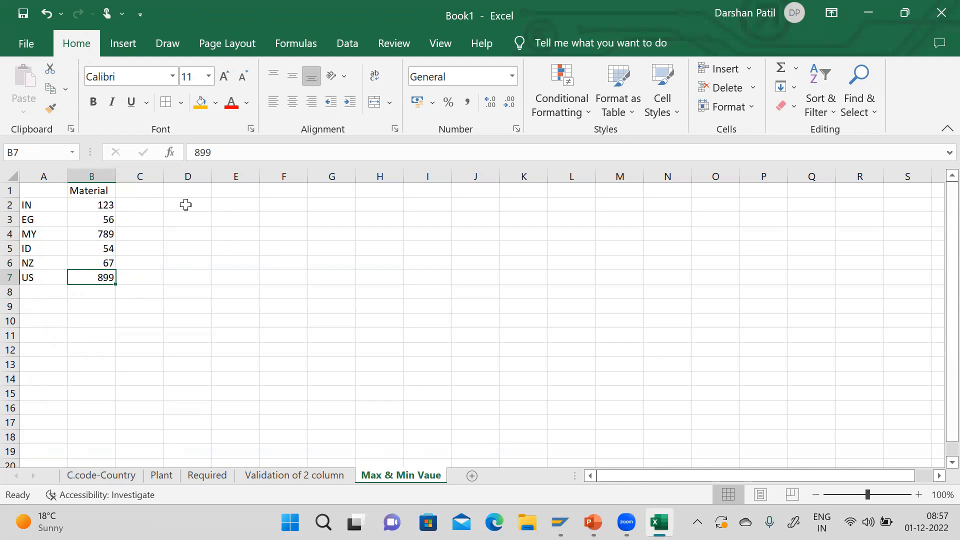
pyautogui.click(198, 193)
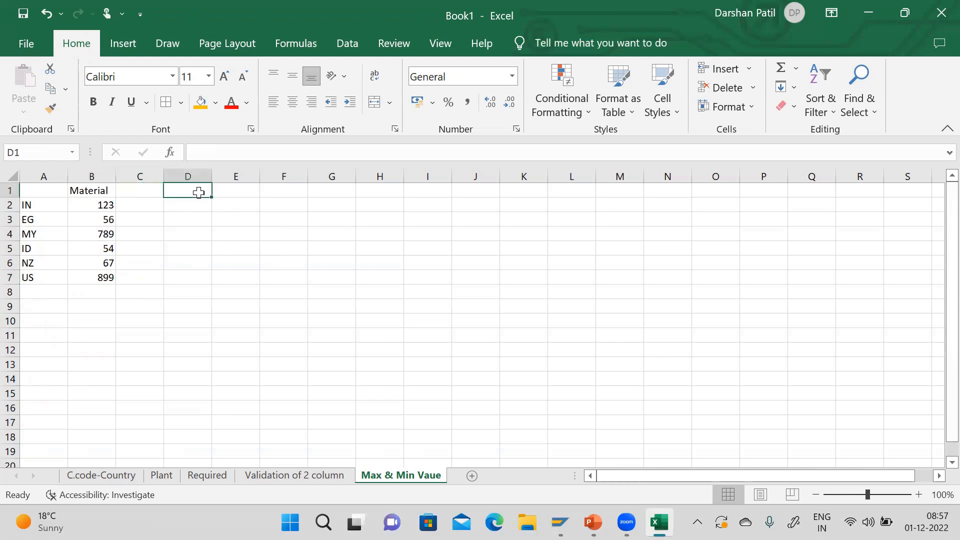
pyautogui.write('Max')
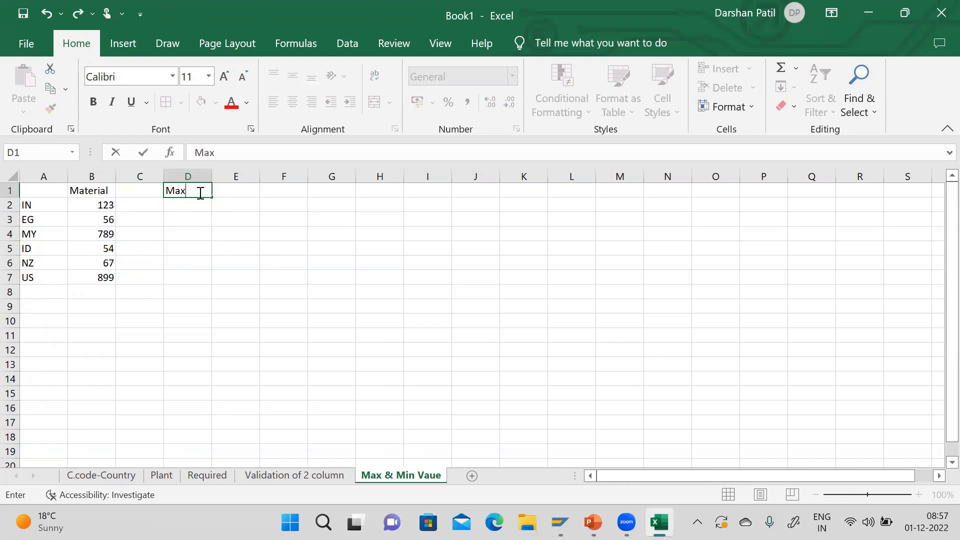
pyautogui.press('Tab')
pyautogui.write('Min')
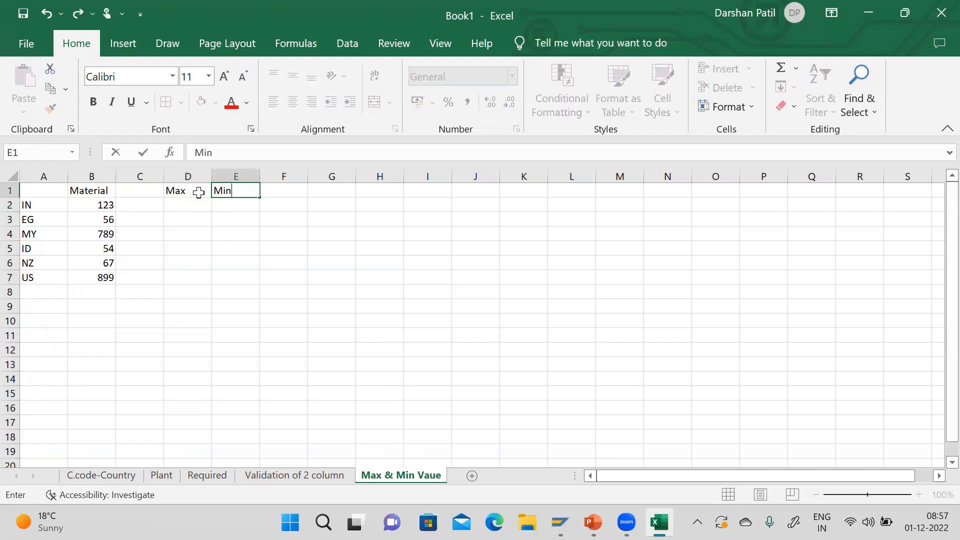
pyautogui.press('Return')
# Start a VLOOKUP formula in D2 with MAX(B2:B7) as its lookup value
pyautogui.click(188, 202)
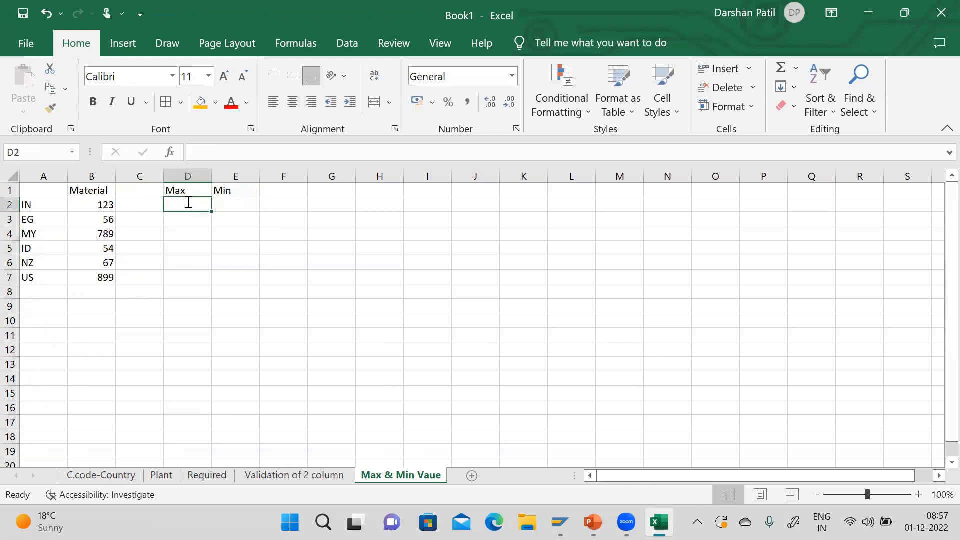
pyautogui.write('=vlook')
pyautogui.doubleClick(198, 219)
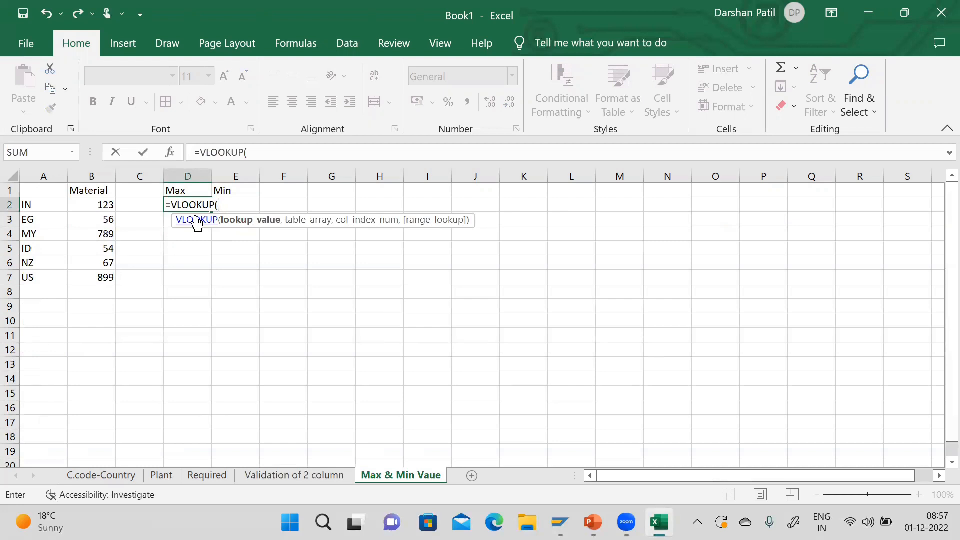
pyautogui.write('Max')
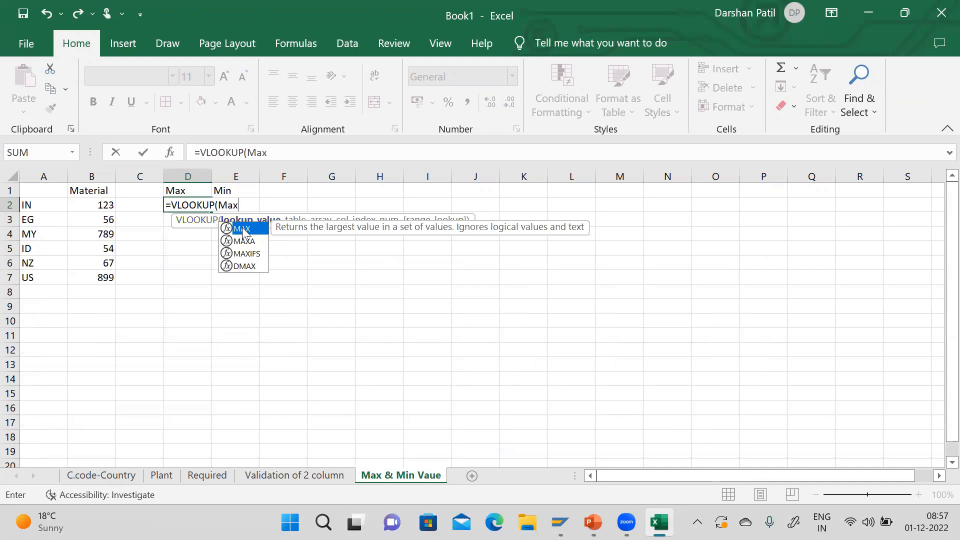
pyautogui.doubleClick(242, 229)
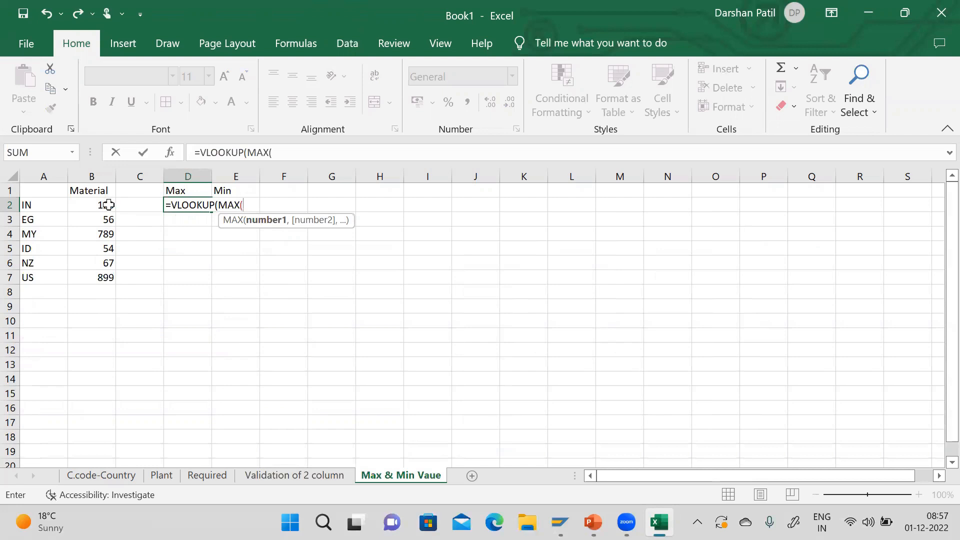
pyautogui.moveTo(109, 205); pyautogui.dragTo(111, 277)
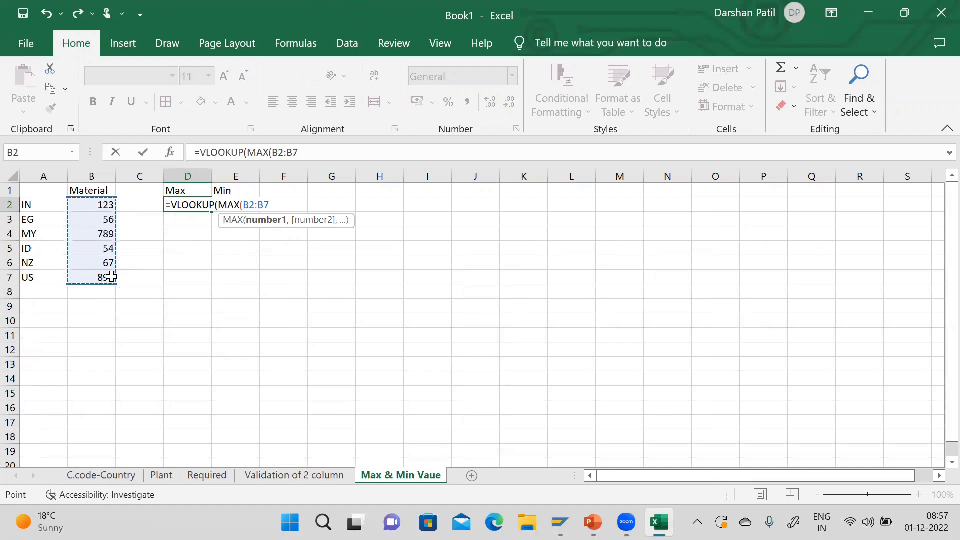
pyautogui.write(')')
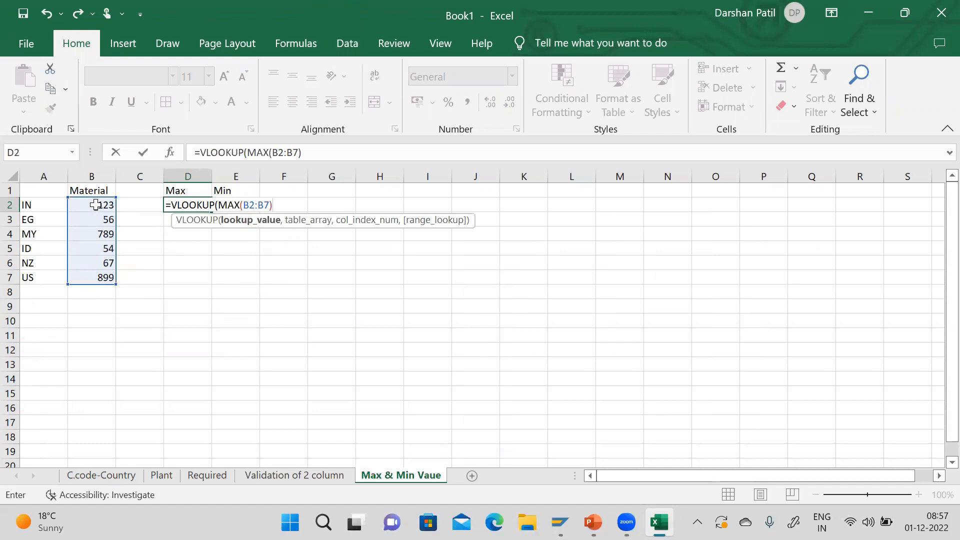
pyautogui.press('Return')
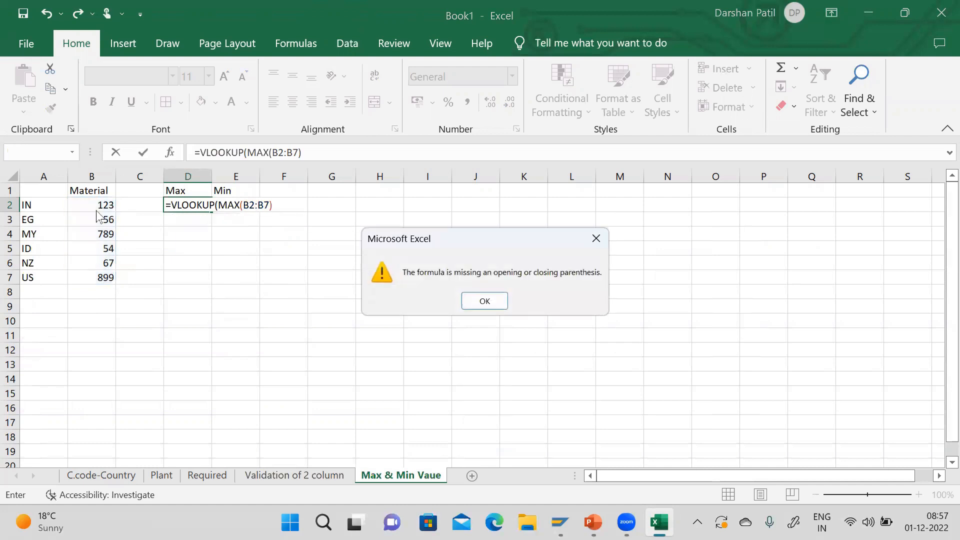
pyautogui.press('Return')
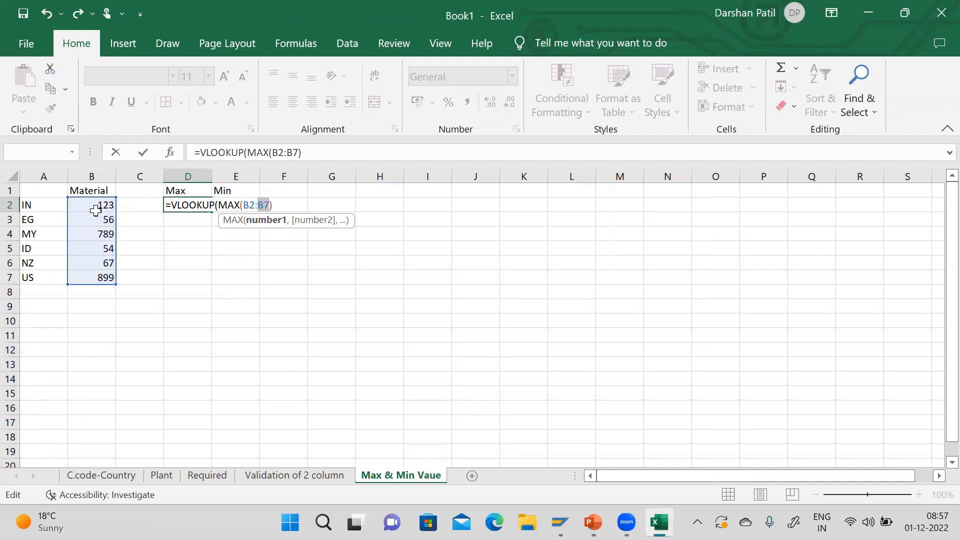
# Complete the VLOOKUP in D2 with table array B2:B7, column index 1 and exact match 0, accepting the corrected closing parenthesis
pyautogui.click(281, 207)
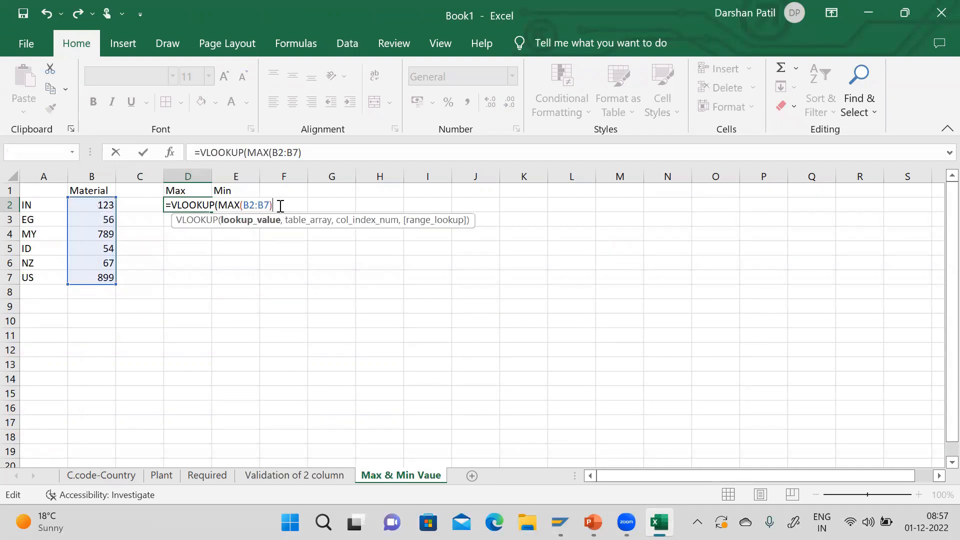
pyautogui.write(',')
pyautogui.click(105, 202)
pyautogui.moveTo(105, 203); pyautogui.dragTo(107, 276)
pyautogui.write(',')
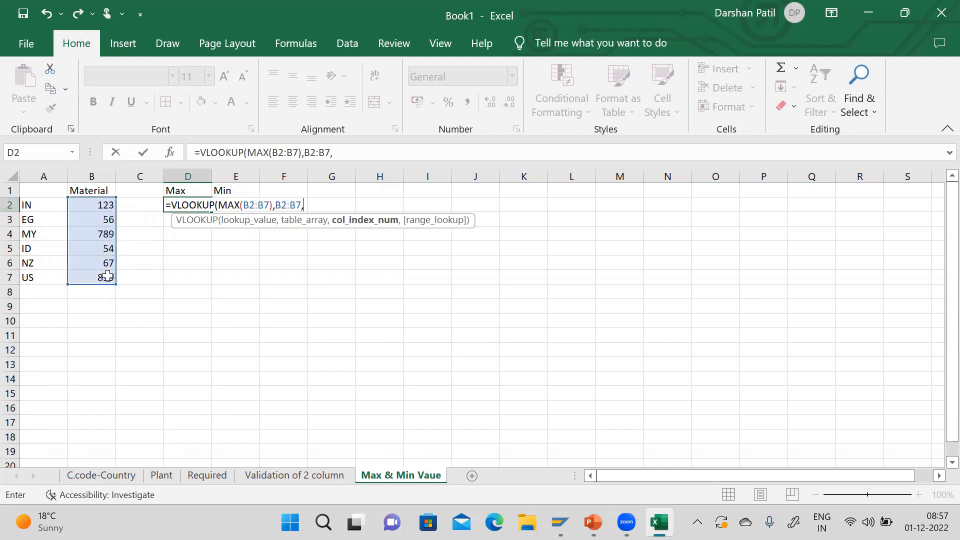
pyautogui.write('1,0')
pyautogui.press('Return')
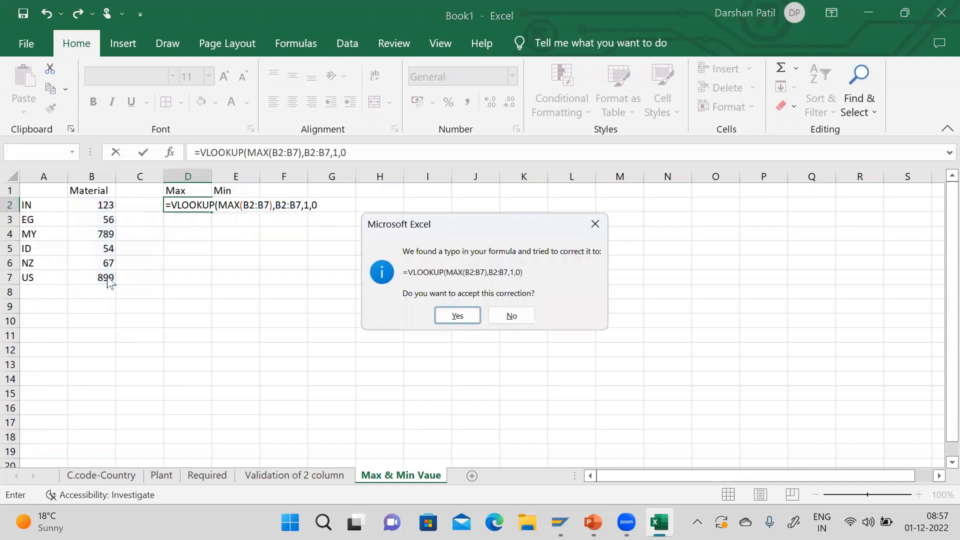
pyautogui.press('Return')
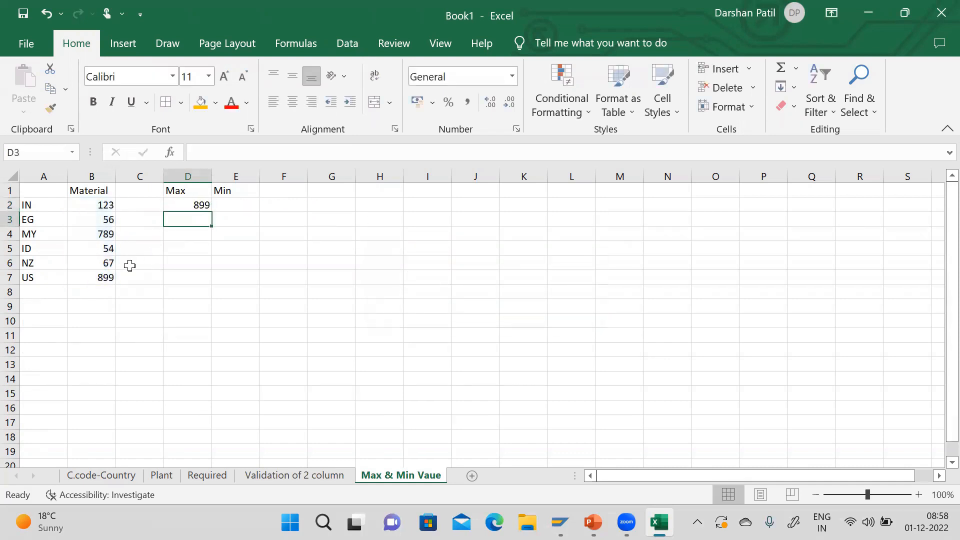
pyautogui.click(113, 288)
# Start a VLOOKUP formula in E2 with MIN(B2:B7) as its lookup value
pyautogui.click(244, 202)
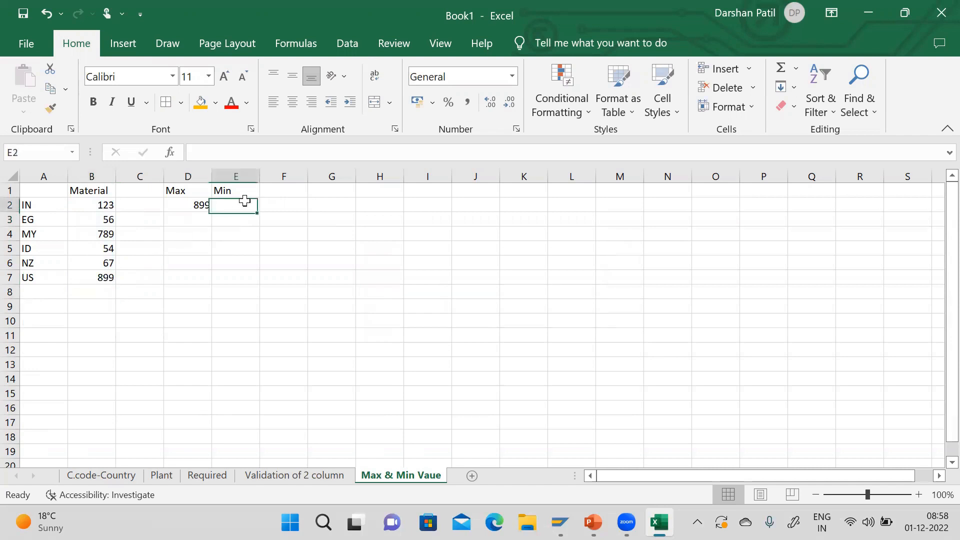
pyautogui.write('=')
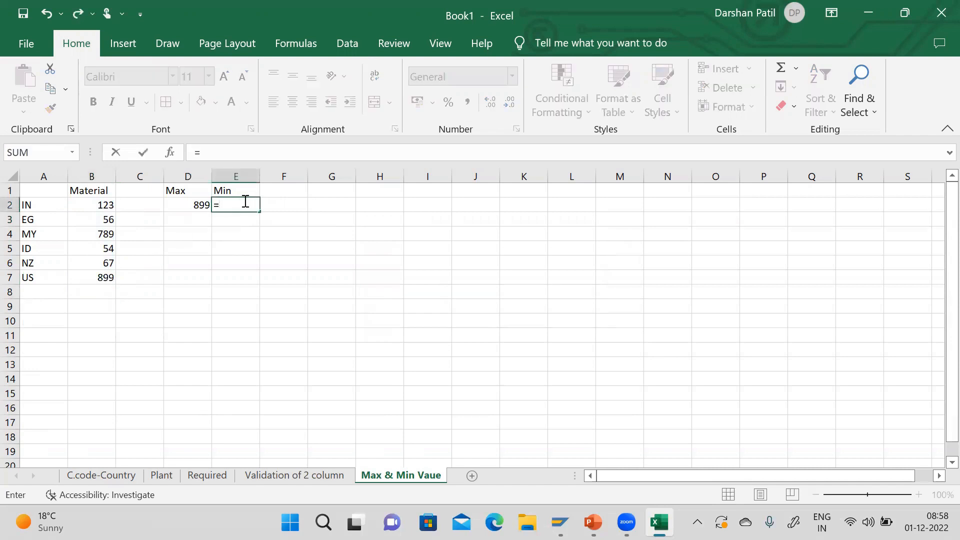
pyautogui.write('vlook')
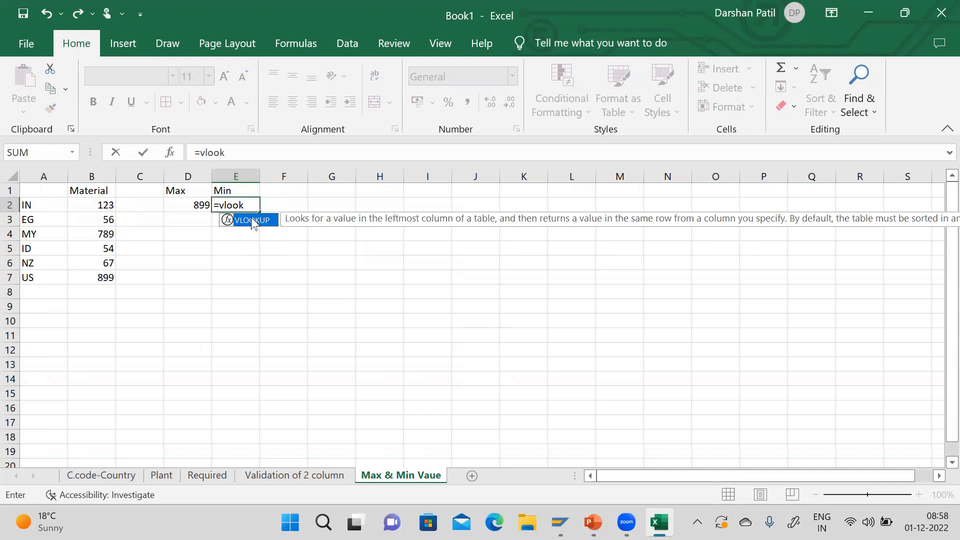
pyautogui.doubleClick(251, 221)
pyautogui.write(',')
pyautogui.press('BackSpace')
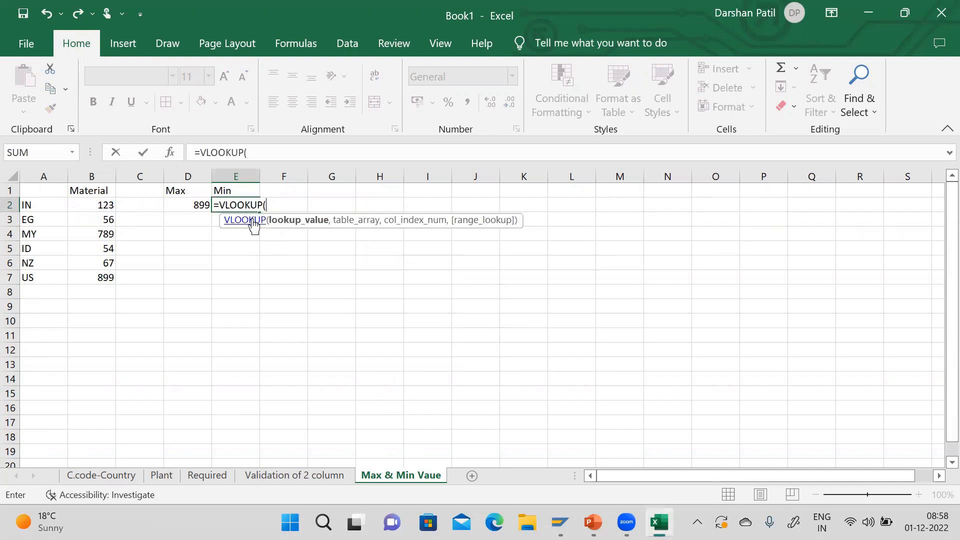
pyautogui.write('min')
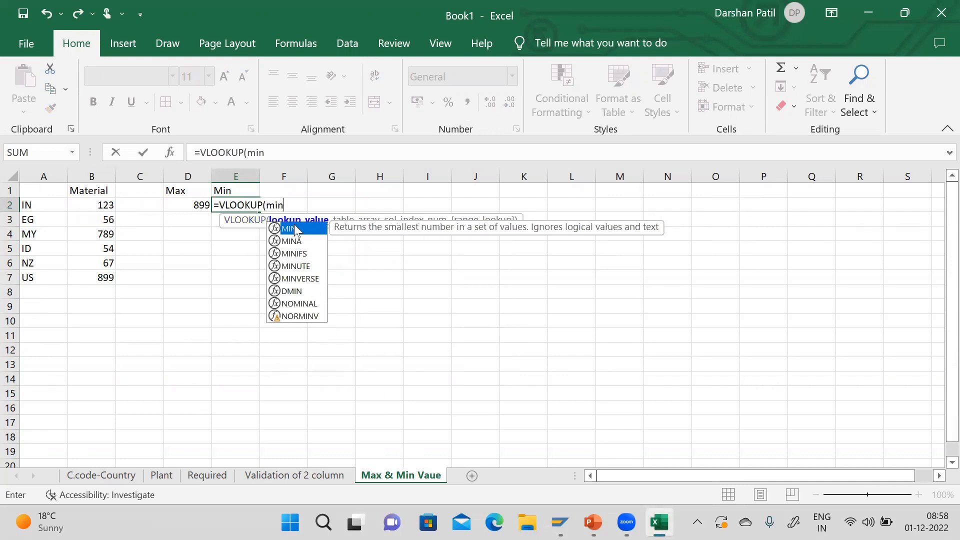
pyautogui.doubleClick(295, 230)
pyautogui.moveTo(102, 209); pyautogui.dragTo(106, 284)
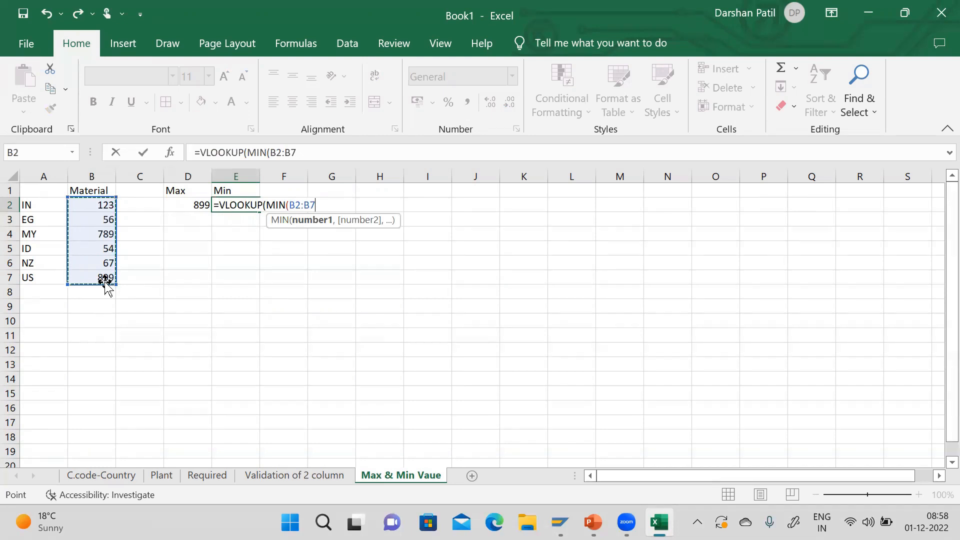
pyautogui.write('),')
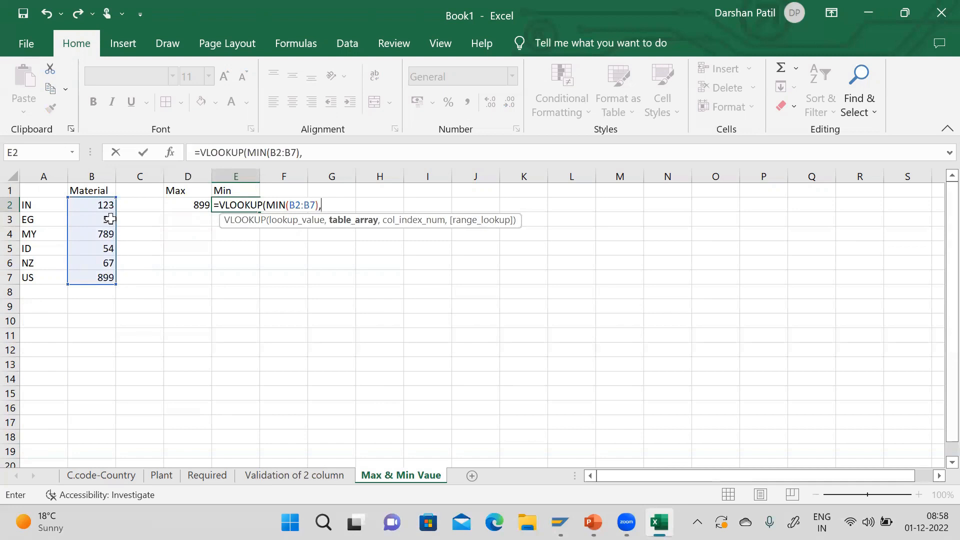
# Complete the VLOOKUP in E2 with table array B2:B7, column index 1 and exact match 0, accepting the formula correction
pyautogui.moveTo(109, 201); pyautogui.dragTo(109, 278)
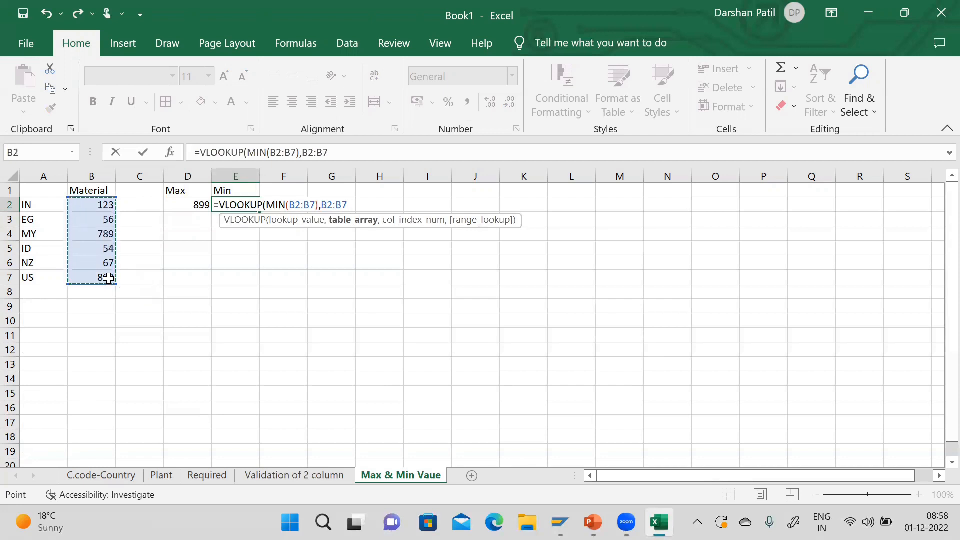
pyautogui.write(',1,0')
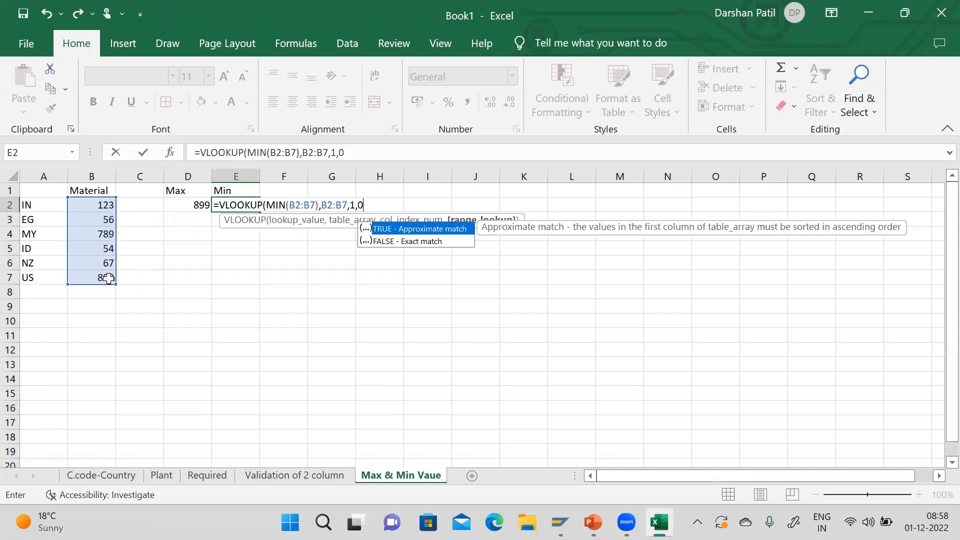
pyautogui.press('Return')
pyautogui.press('Return')
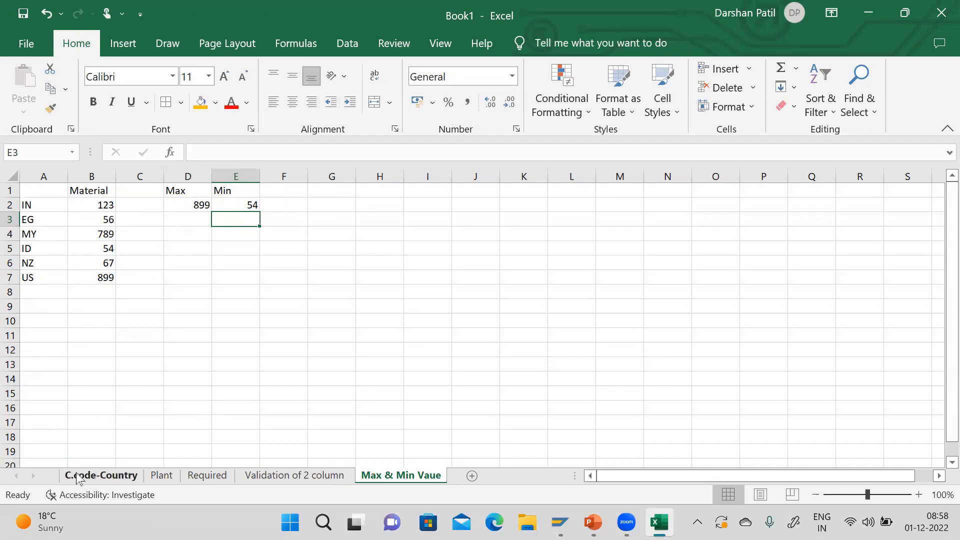
# Review the VLOOKUP direction note in O5 on the Plant sheet and move the C.code-Country sheet to directly after Required
pyautogui.click(169, 478)
pyautogui.click(621, 351)
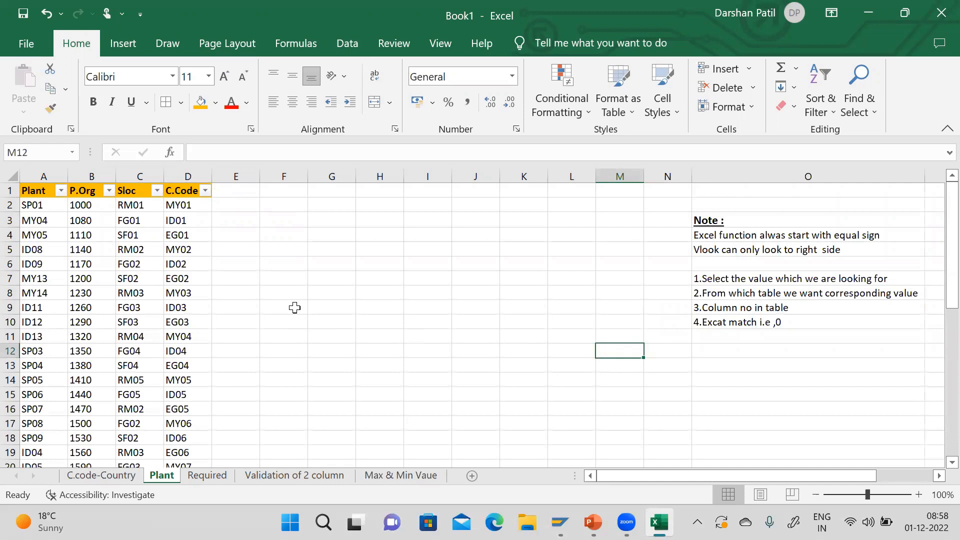
pyautogui.click(778, 250)
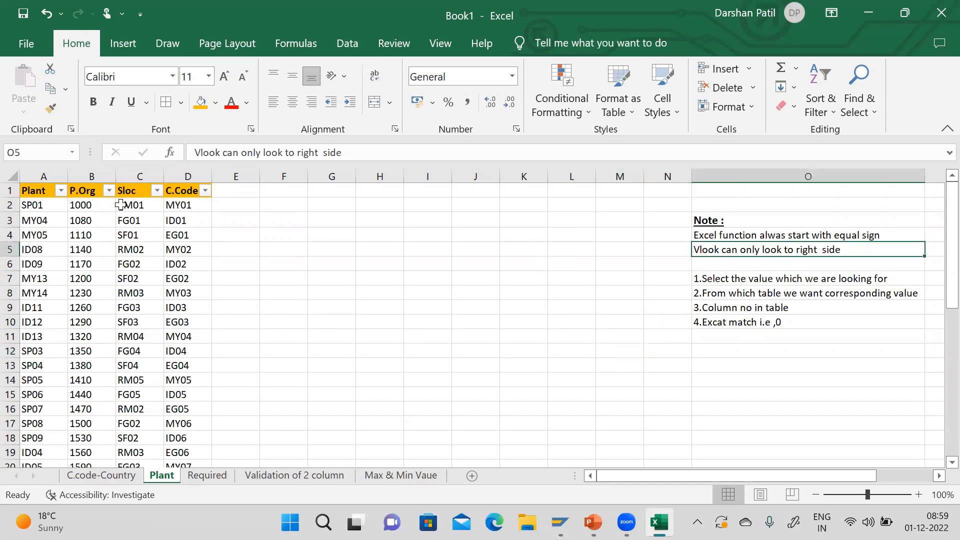
pyautogui.moveTo(107, 479); pyautogui.dragTo(232, 478)
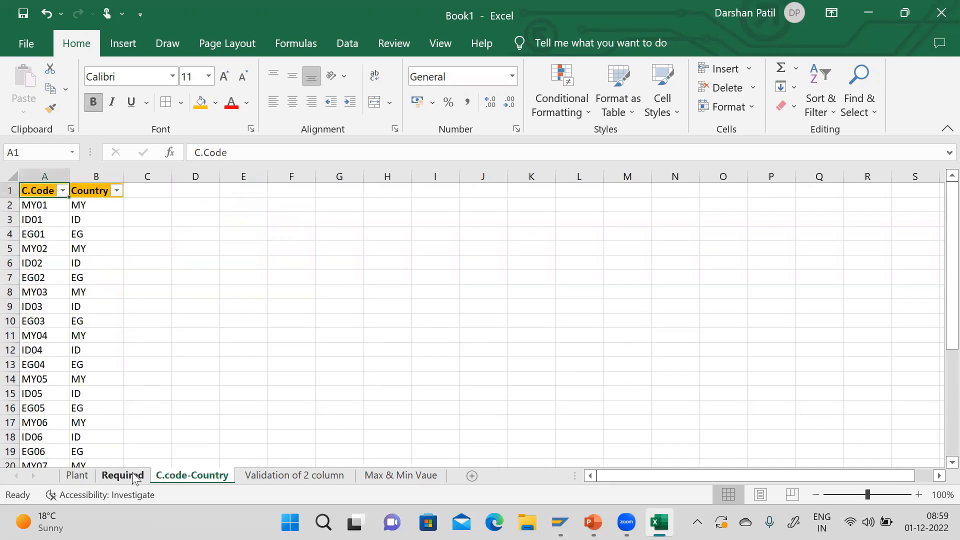
# Examine the P.Org lookup formula in B2 and the Plant and P.Org columns on the Required sheet
pyautogui.click(134, 478)
pyautogui.click(100, 200)
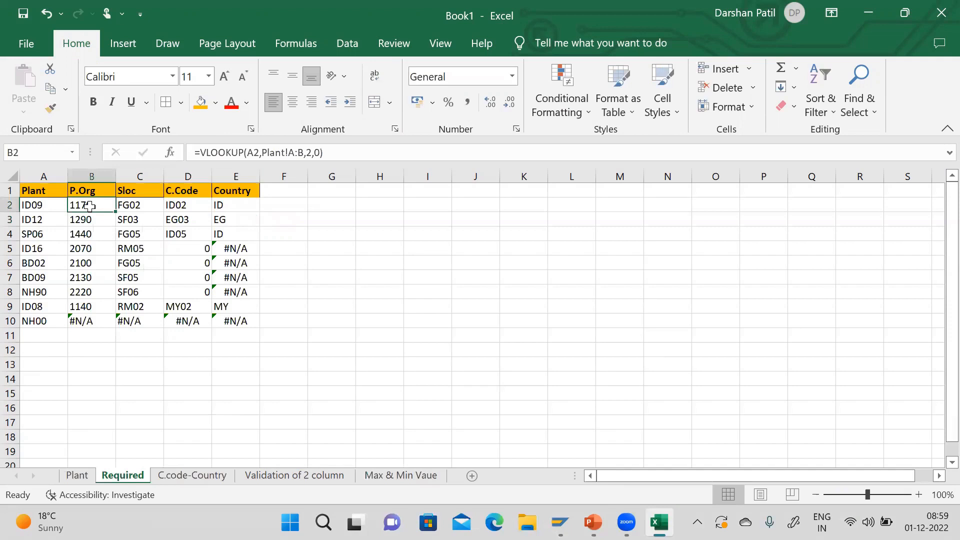
pyautogui.moveTo(40, 177); pyautogui.dragTo(73, 179)
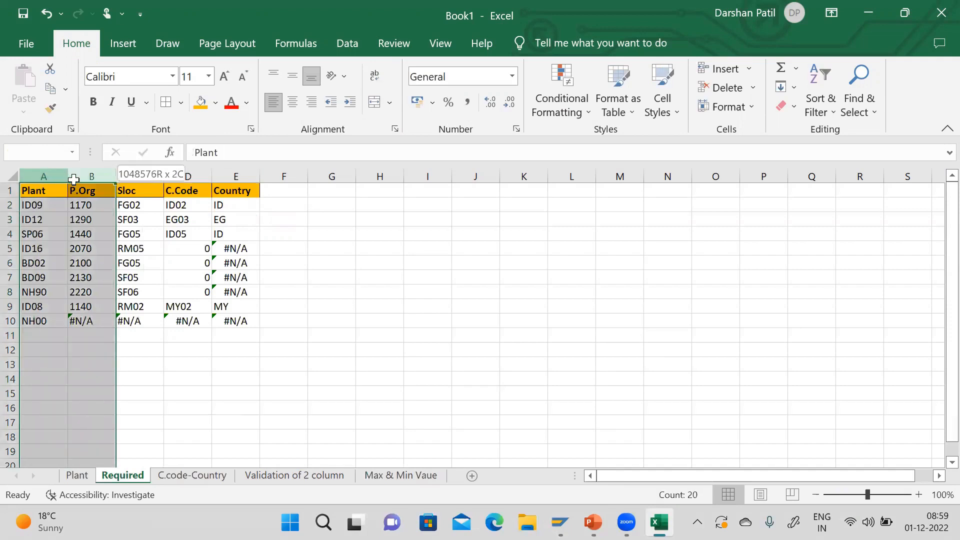
pyautogui.moveTo(73, 179); pyautogui.dragTo(37, 182)
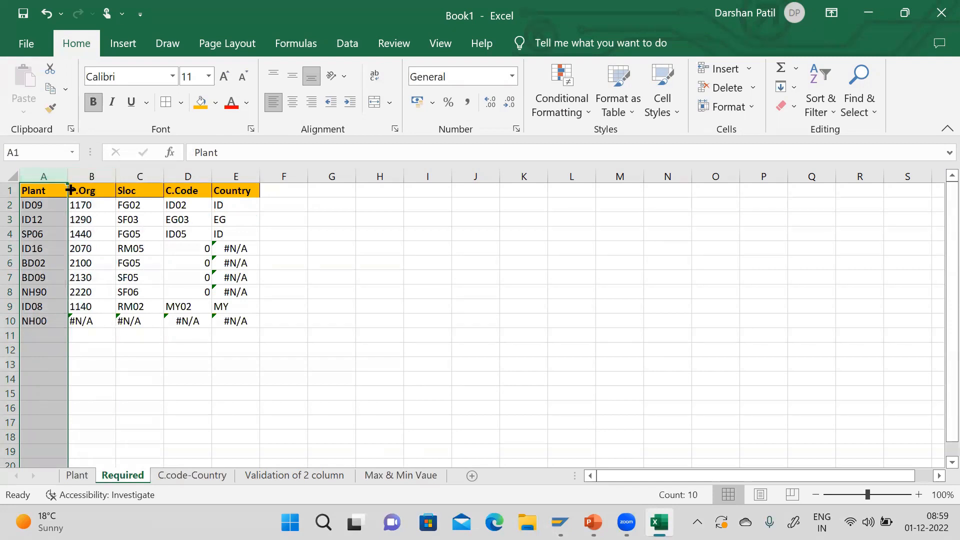
pyautogui.click(74, 190)
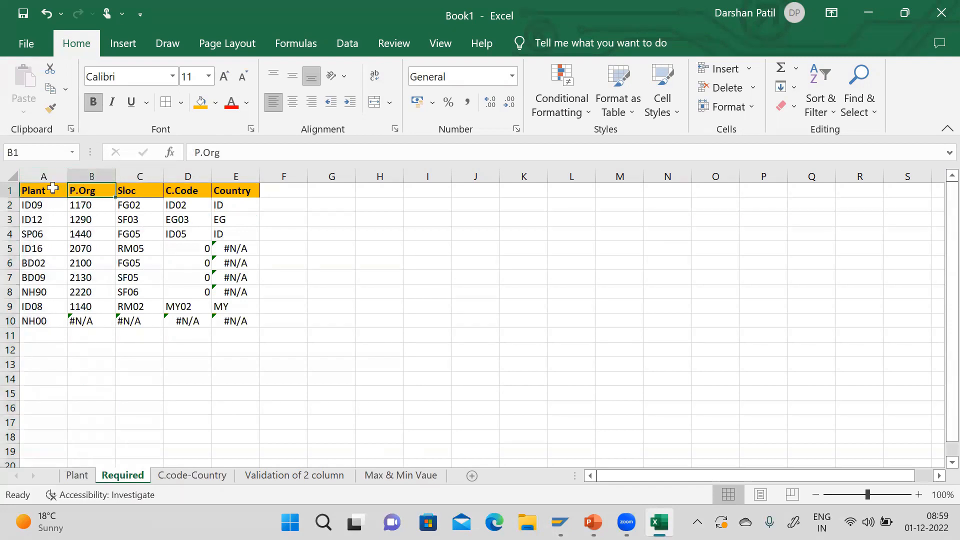
pyautogui.click(53, 189)
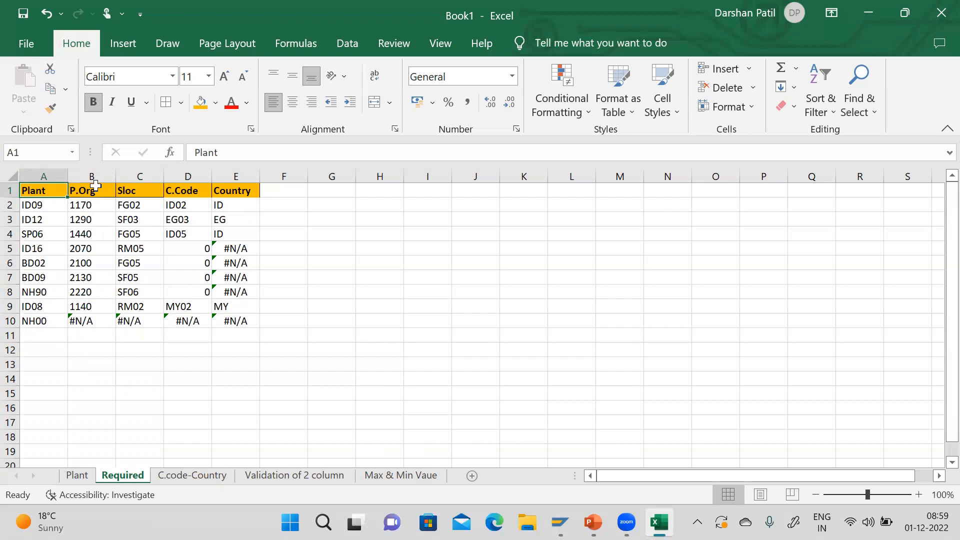
# Insert a blank column before the P.Org column on the Plant sheet
pyautogui.click(78, 475)
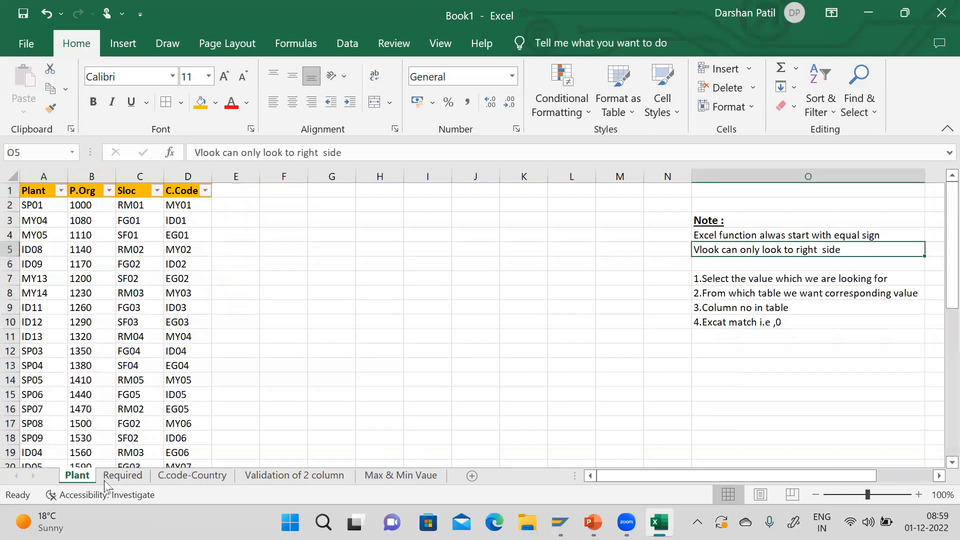
pyautogui.click(120, 476)
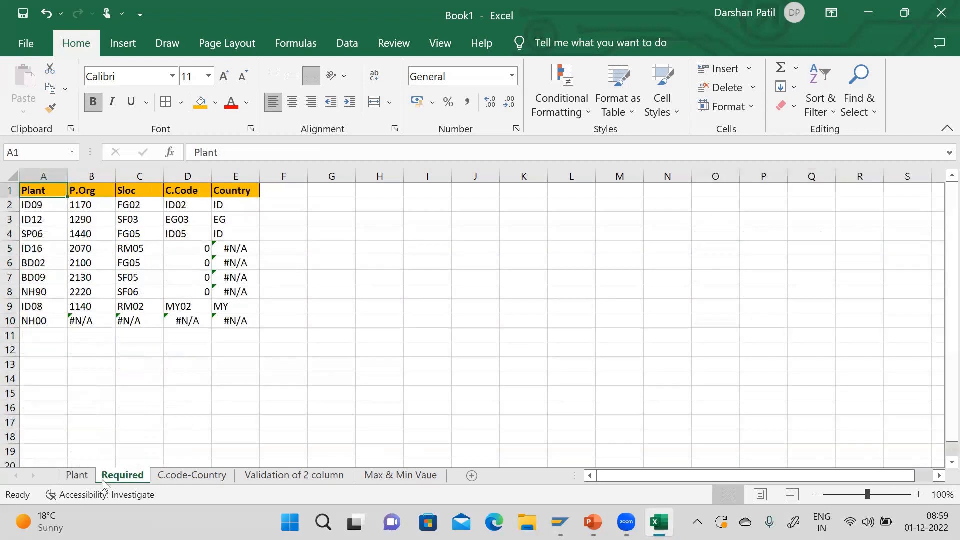
pyautogui.click(88, 477)
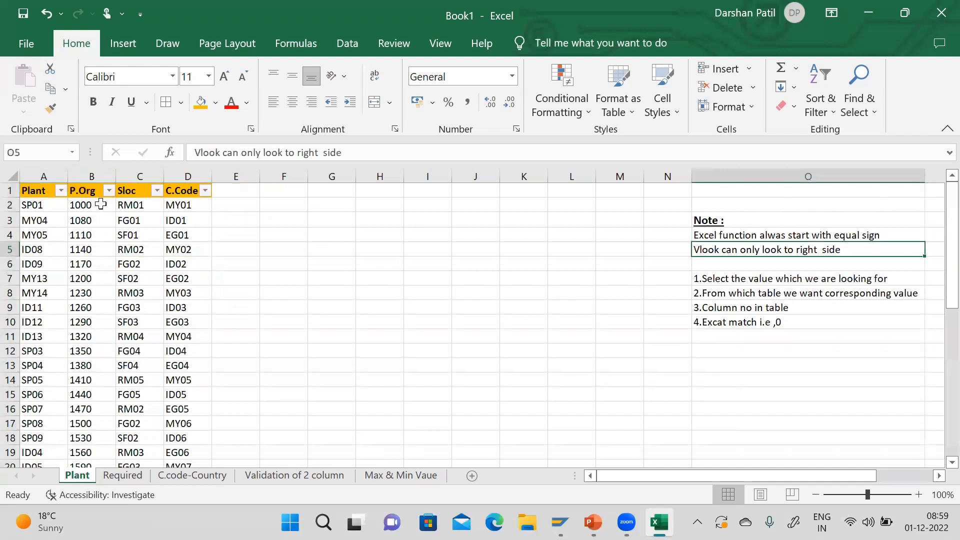
pyautogui.click(92, 176)
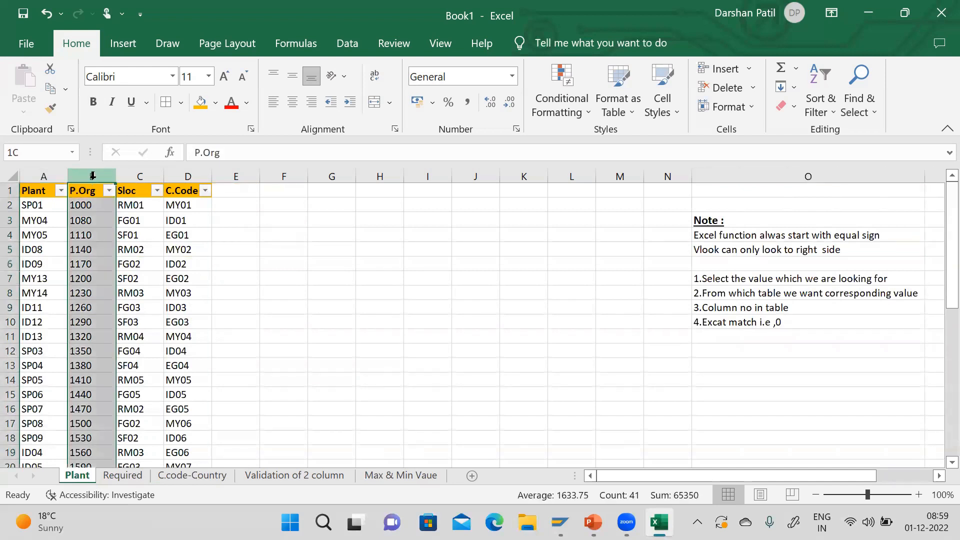
pyautogui.rightClick(93, 175)
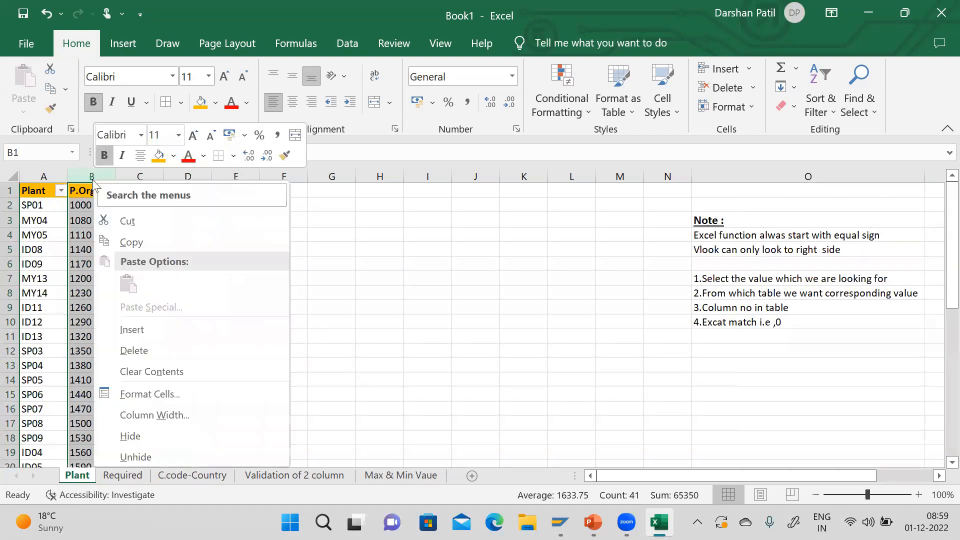
pyautogui.click(131, 327)
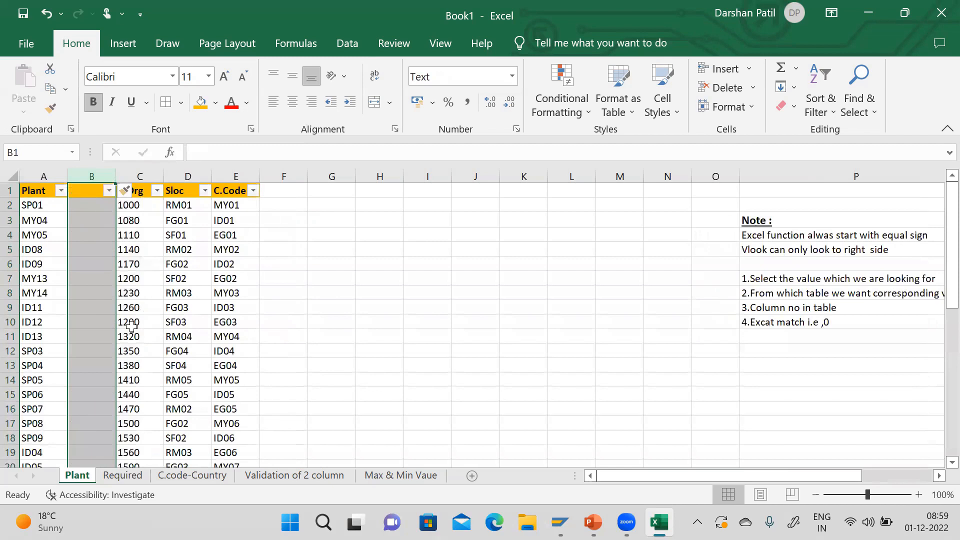
# Examine the P.Org results and the VLOOKUP formulas in B3 and B2 on the Required sheet
pyautogui.click(122, 475)
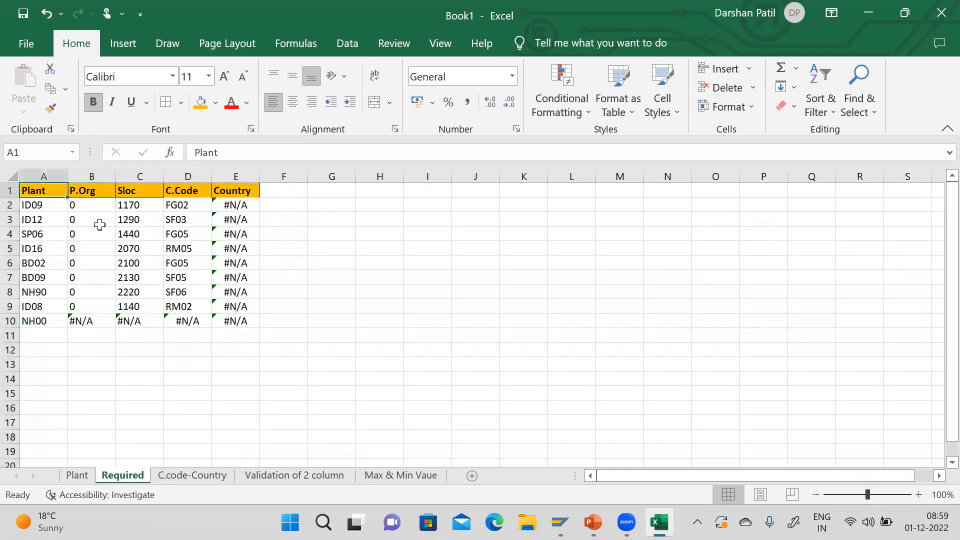
pyautogui.moveTo(96, 216); pyautogui.dragTo(95, 288)
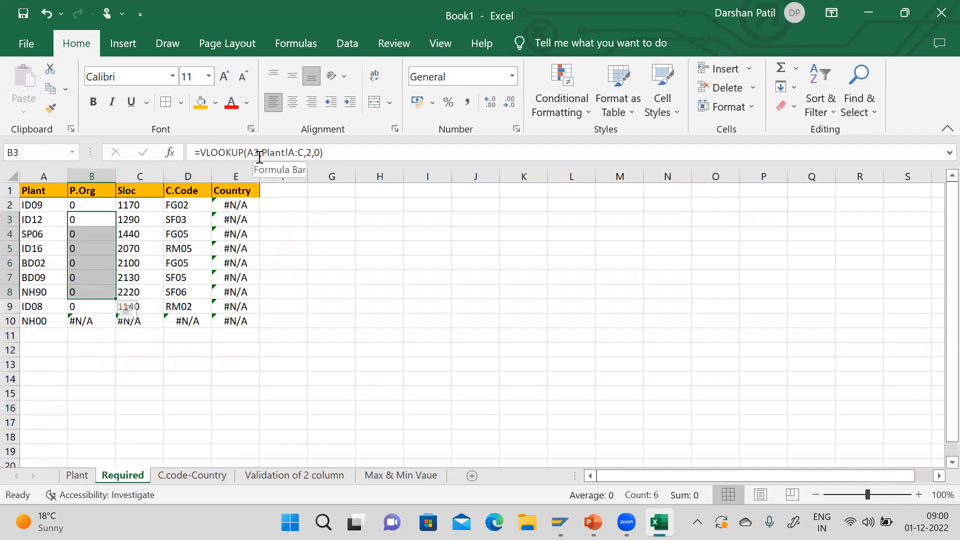
pyautogui.click(91, 206)
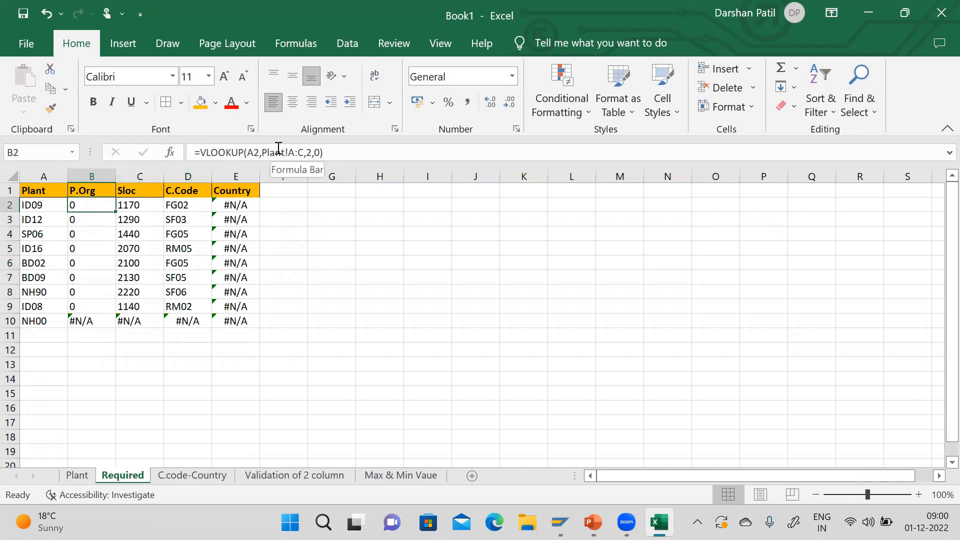
# Select the entire blank column B between Plant and P.Org on the Plant sheet
pyautogui.click(77, 475)
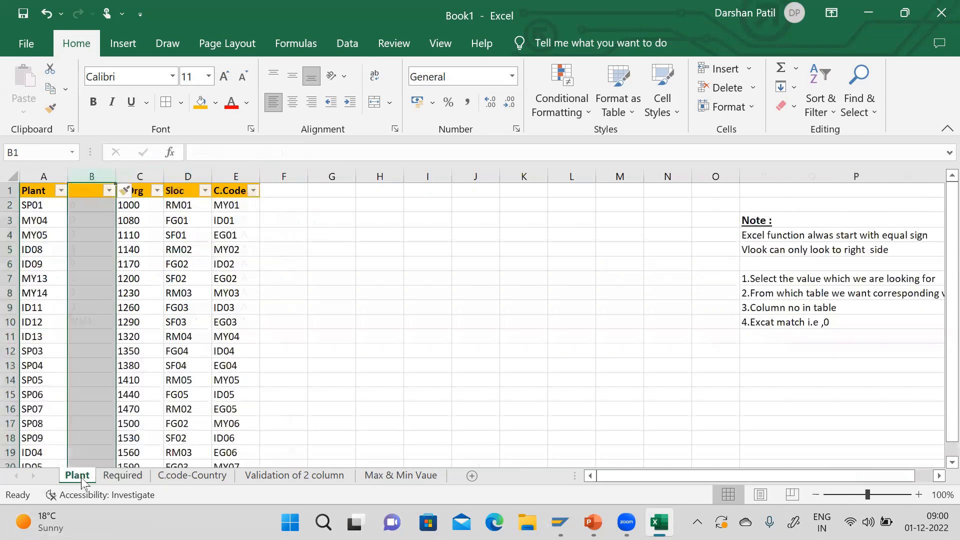
pyautogui.click(87, 209)
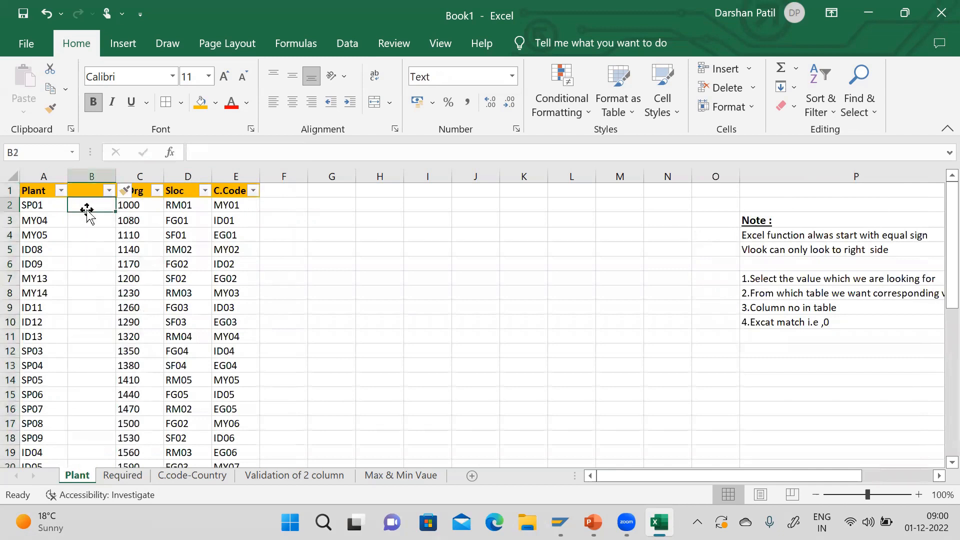
pyautogui.click(92, 176)
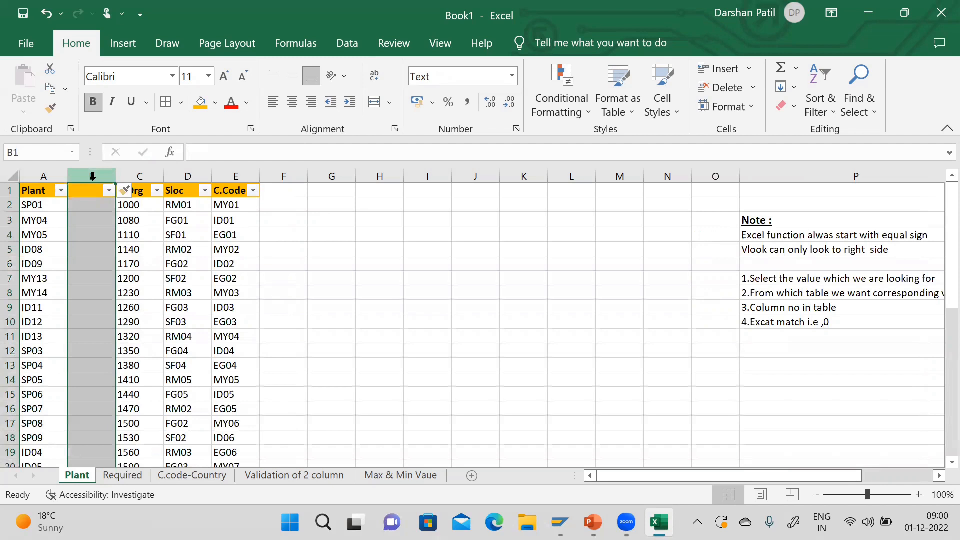